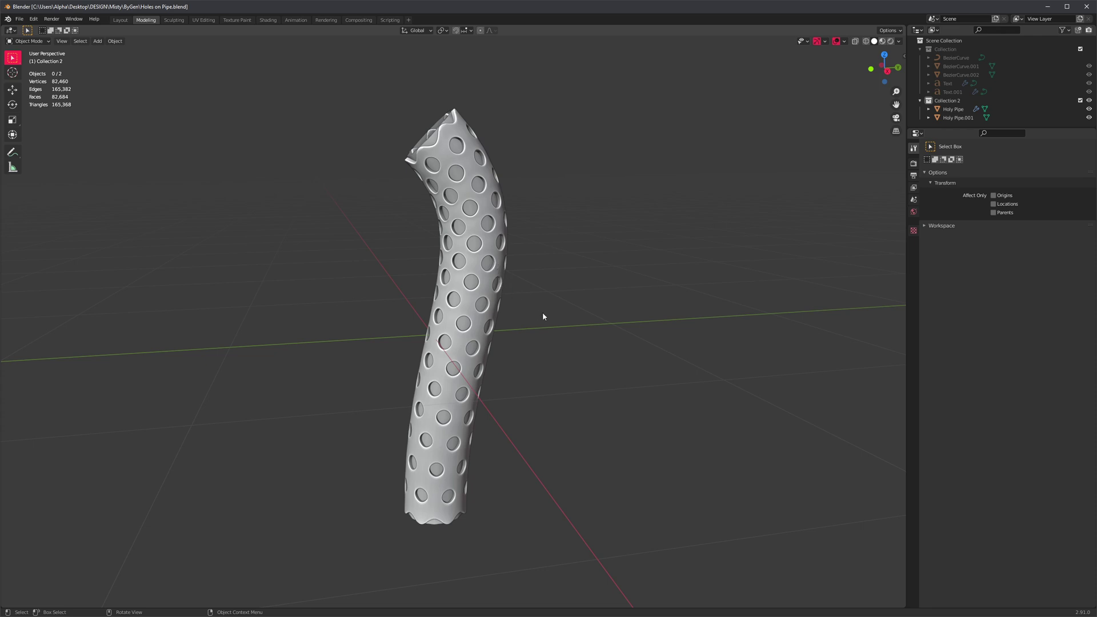
Select all vertices of the Vertex Bevel pipe in Edit Mode and thin the selection with Checker Deselect
{"action": "middle_click_drag", "start_coordinate": [575, 251], "coordinate": [574, 300]}
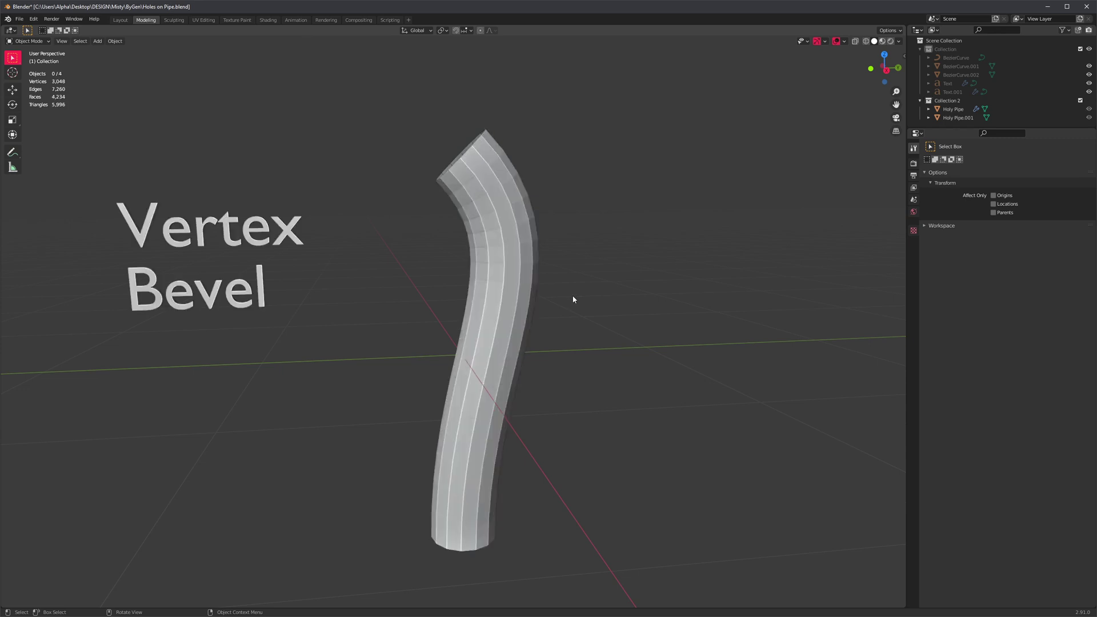
{"action": "middle_click_drag", "start_coordinate": [574, 300], "coordinate": [574, 325]}
{"action": "key", "text": "Tab"}
{"action": "key", "text": "a"}
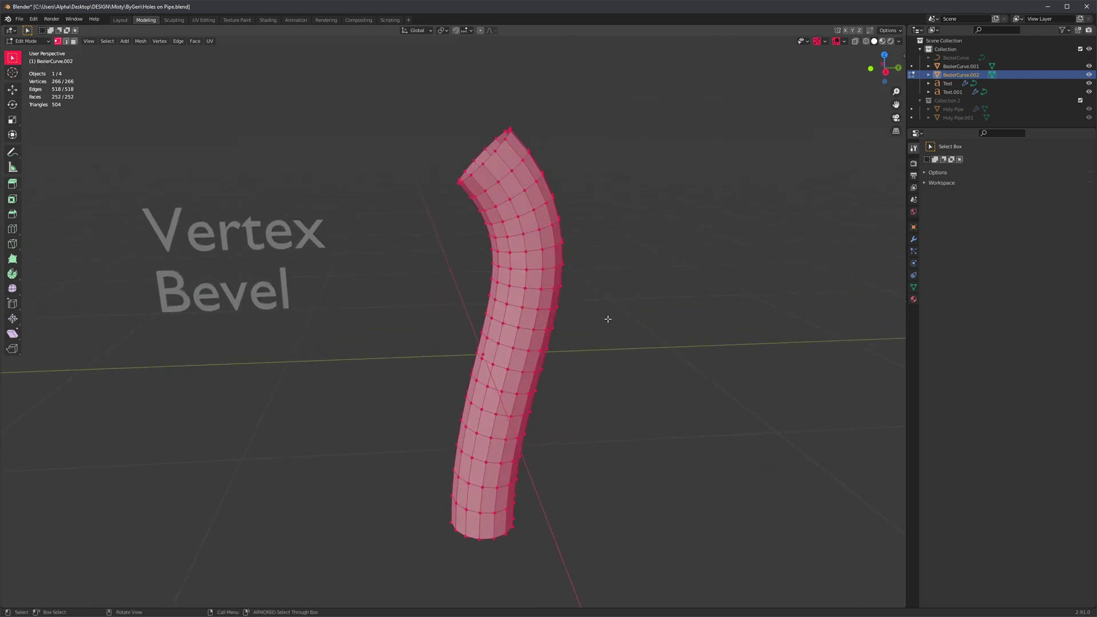
{"action": "key", "text": "F3"}
{"action": "type", "text": "checker"}
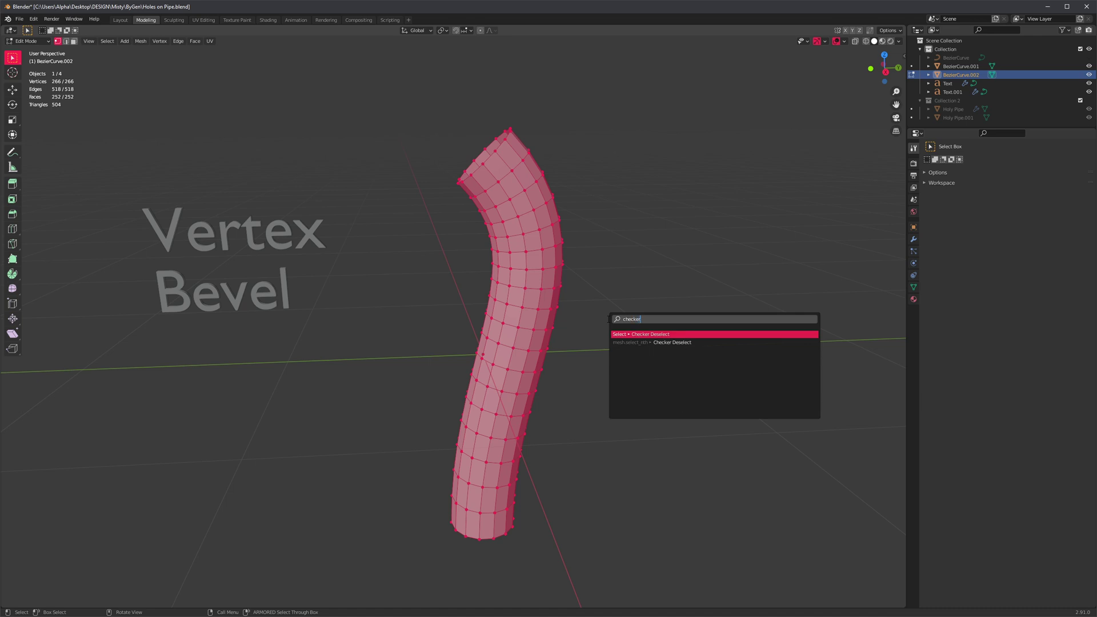
{"action": "key", "text": "Return"}
Try a vertex bevel with three segments on the checkered vertices of the pipe
{"action": "middle_click_drag", "start_coordinate": [607, 319], "coordinate": [517, 305]}
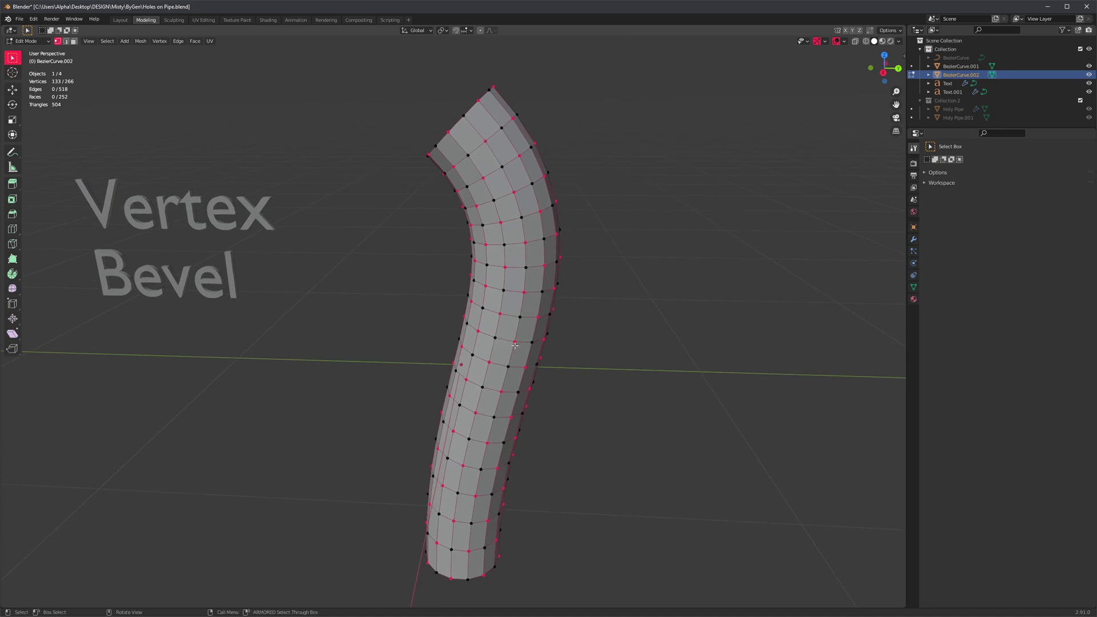
{"action": "key", "text": "ctrl+shift+b"}
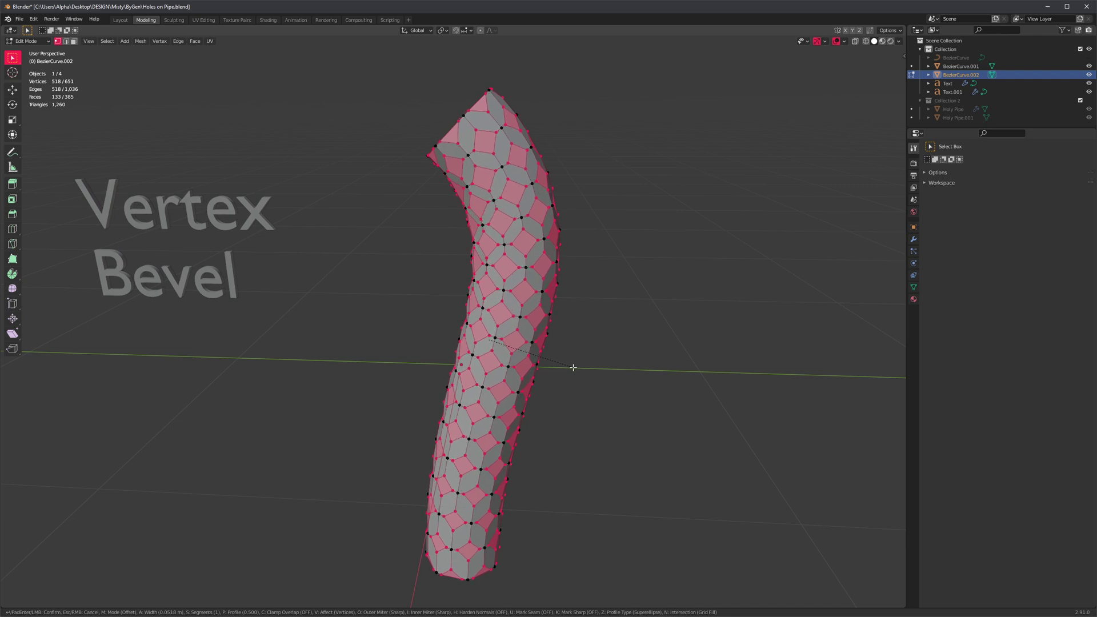
{"action": "scroll", "coordinate": [571, 368], "scroll_direction": "up", "scroll_amount": 1}
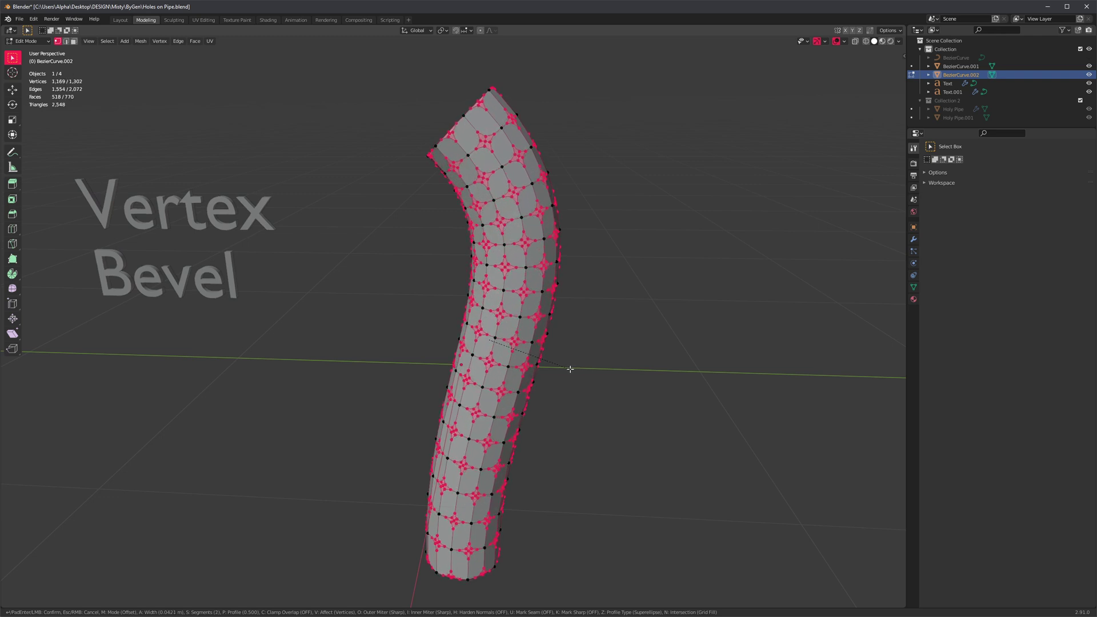
{"action": "scroll", "coordinate": [571, 368], "scroll_direction": "up", "scroll_amount": 1}
{"action": "left_click", "coordinate": [571, 368]}
{"action": "scroll", "coordinate": [577, 363], "scroll_direction": "up", "scroll_amount": 5}
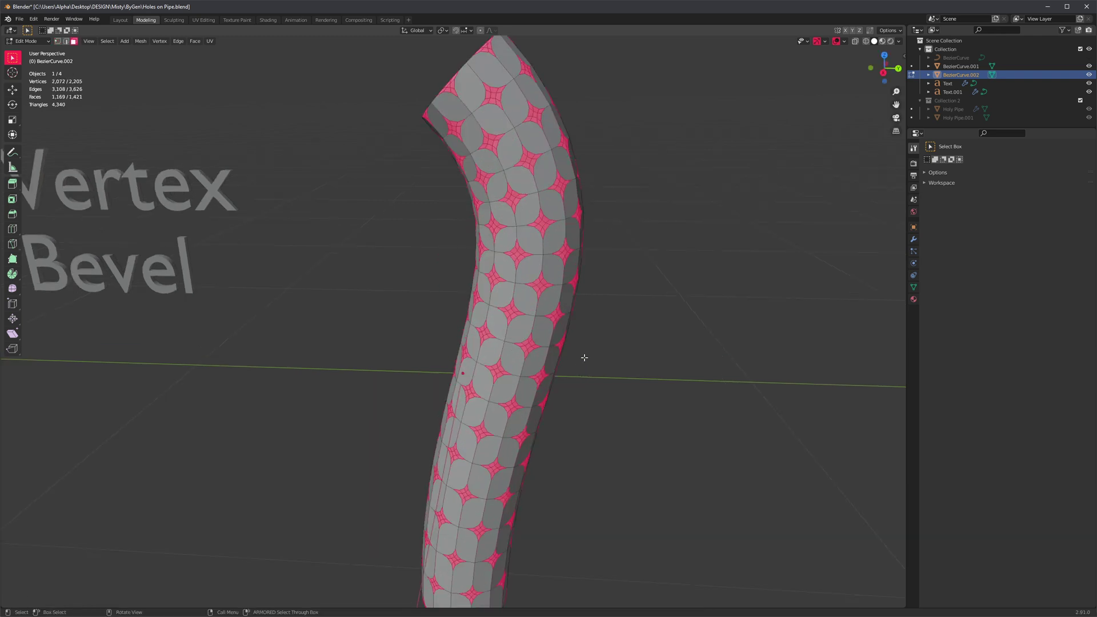
{"action": "middle_click_drag", "start_coordinate": [517, 371], "coordinate": [498, 300]}
{"action": "scroll", "coordinate": [514, 332], "scroll_direction": "down", "scroll_amount": 6}
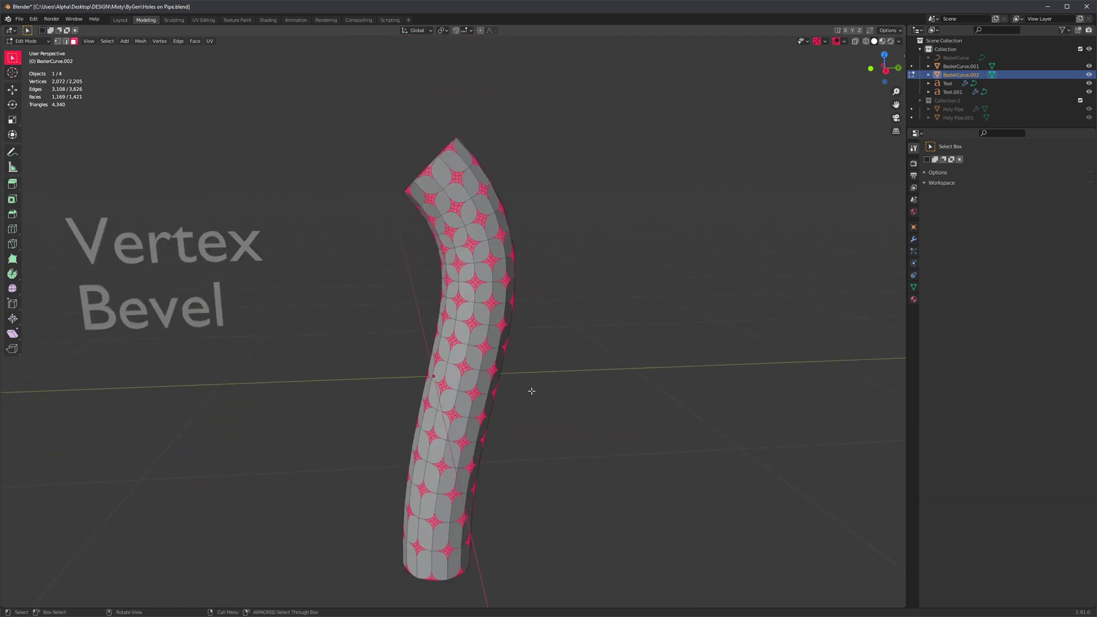
{"action": "middle_click_drag", "start_coordinate": [541, 345], "coordinate": [509, 350], "text": "shift"}
{"action": "key", "text": "ctrl+z"}
{"action": "key", "text": "ctrl+z"}
Try a single-segment vertex bevel on the pipe's selected vertices, comparing the Offset, Width, Depth and Percent width modes
{"action": "scroll", "coordinate": [550, 342], "scroll_direction": "up", "scroll_amount": 1}
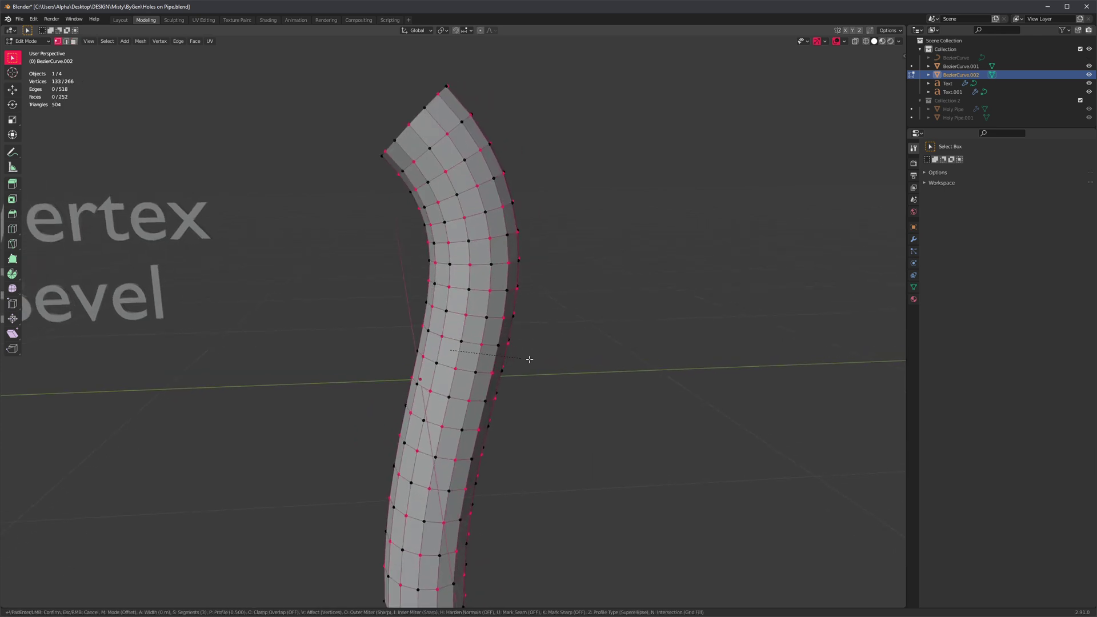
{"action": "key", "text": "ctrl+shift+b"}
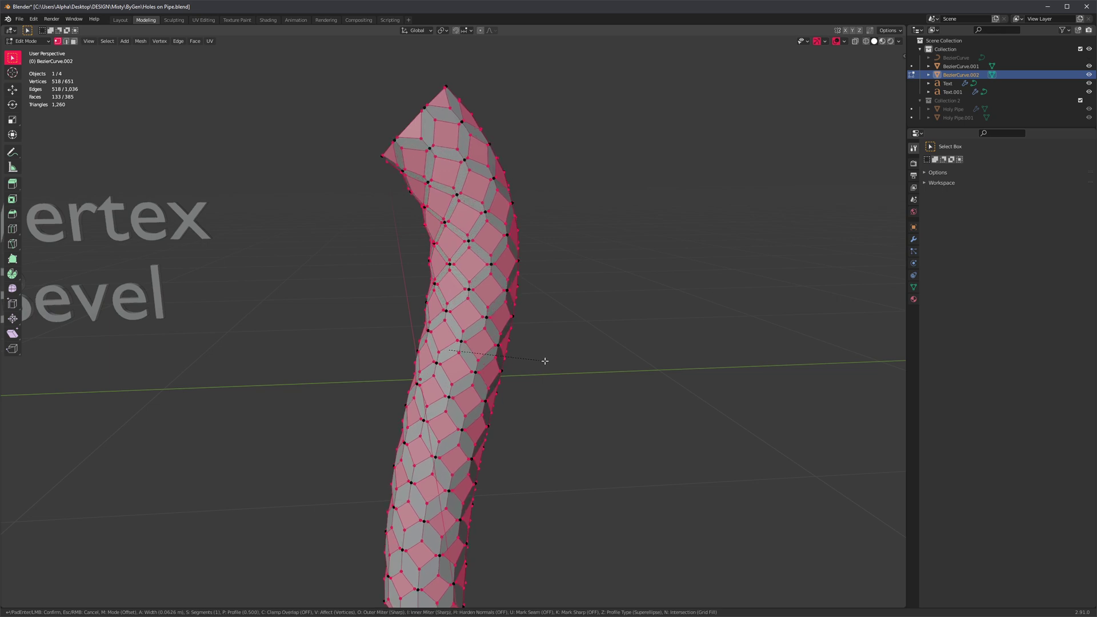
{"action": "key", "text": "m"}
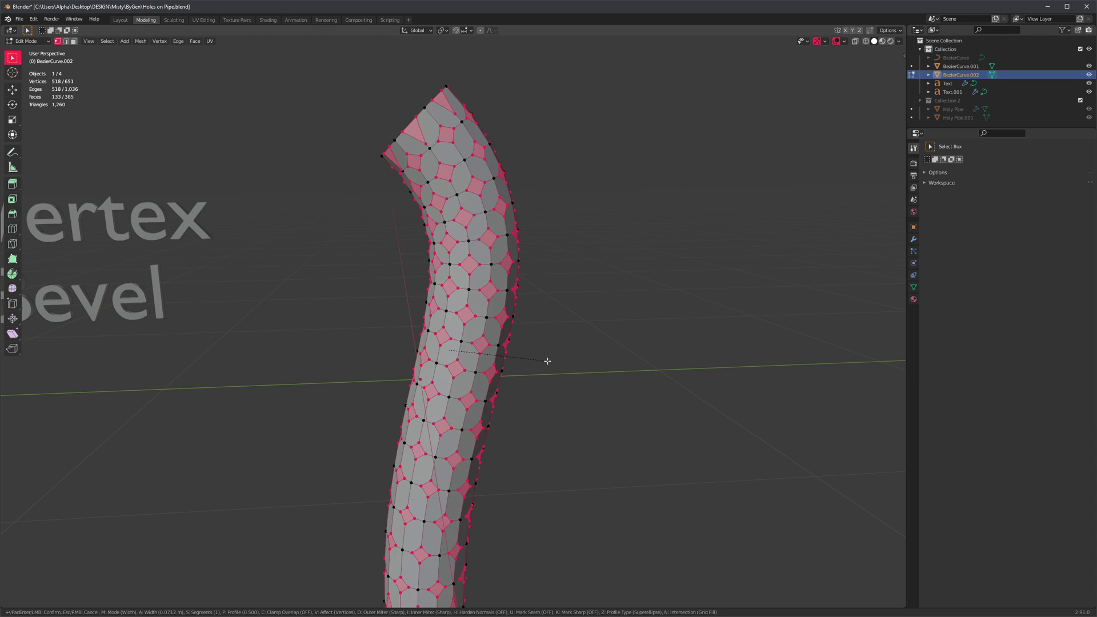
{"action": "key", "text": "m"}
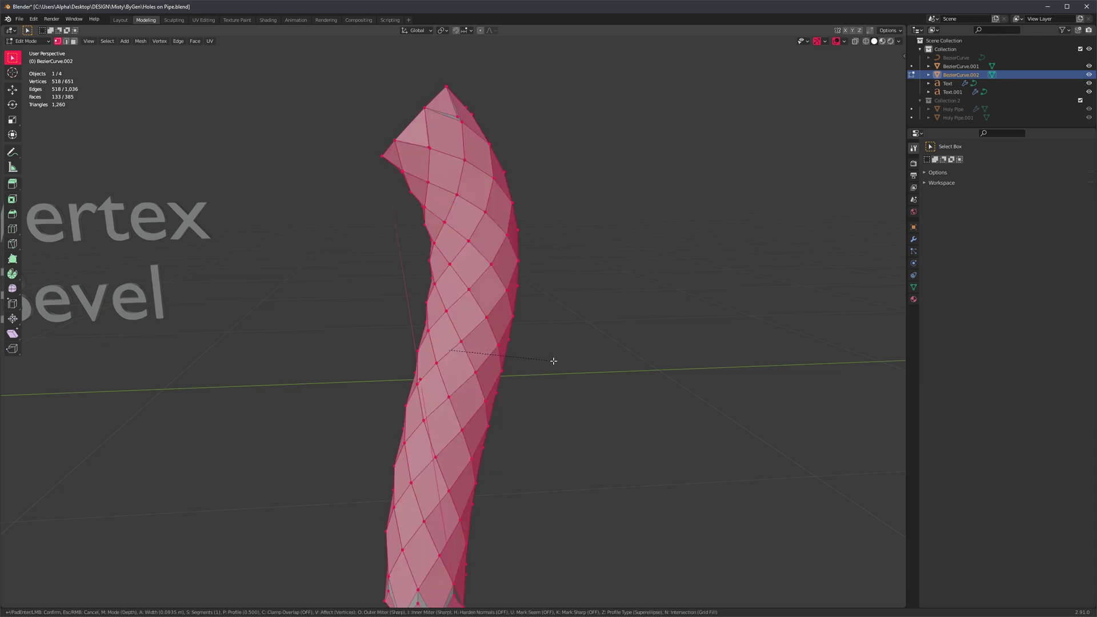
{"action": "key", "text": "m"}
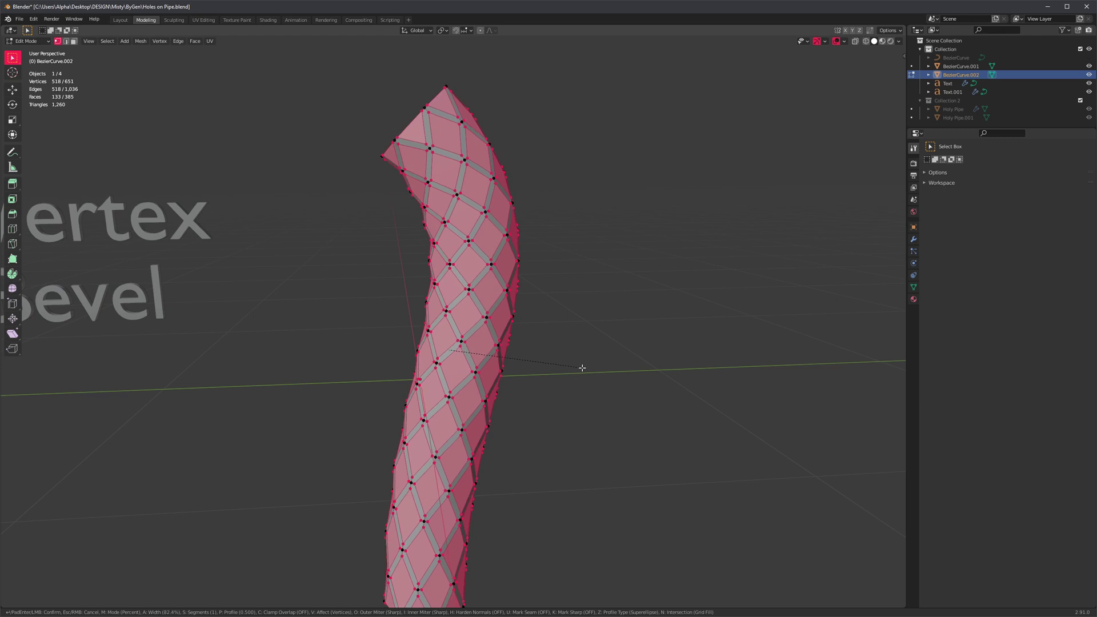
{"action": "key", "text": "m"}
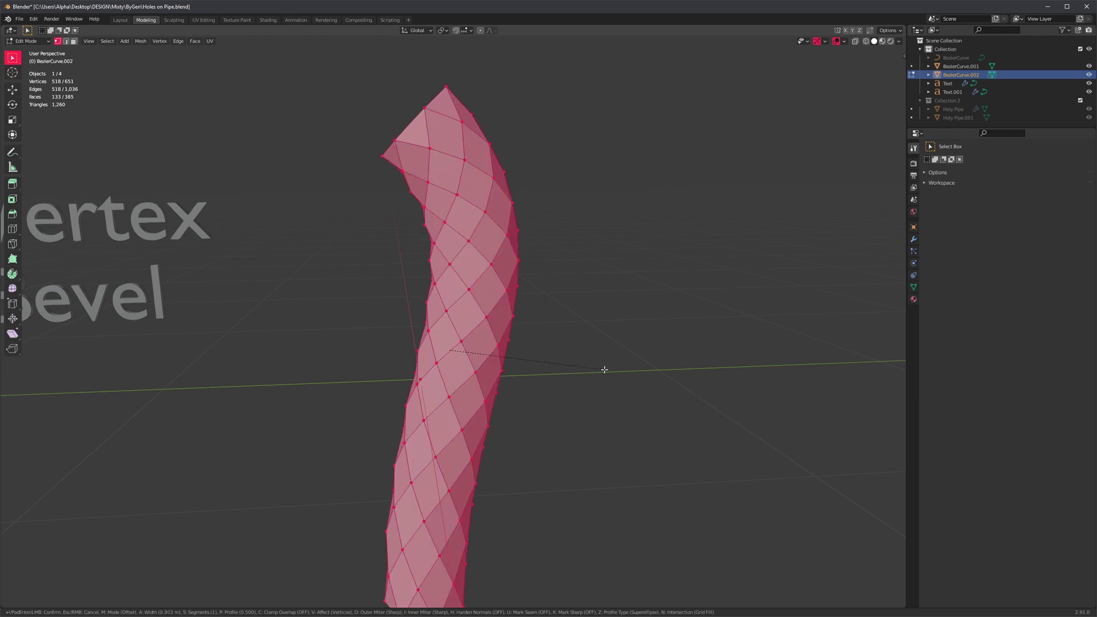
{"action": "left_click", "coordinate": [546, 367]}
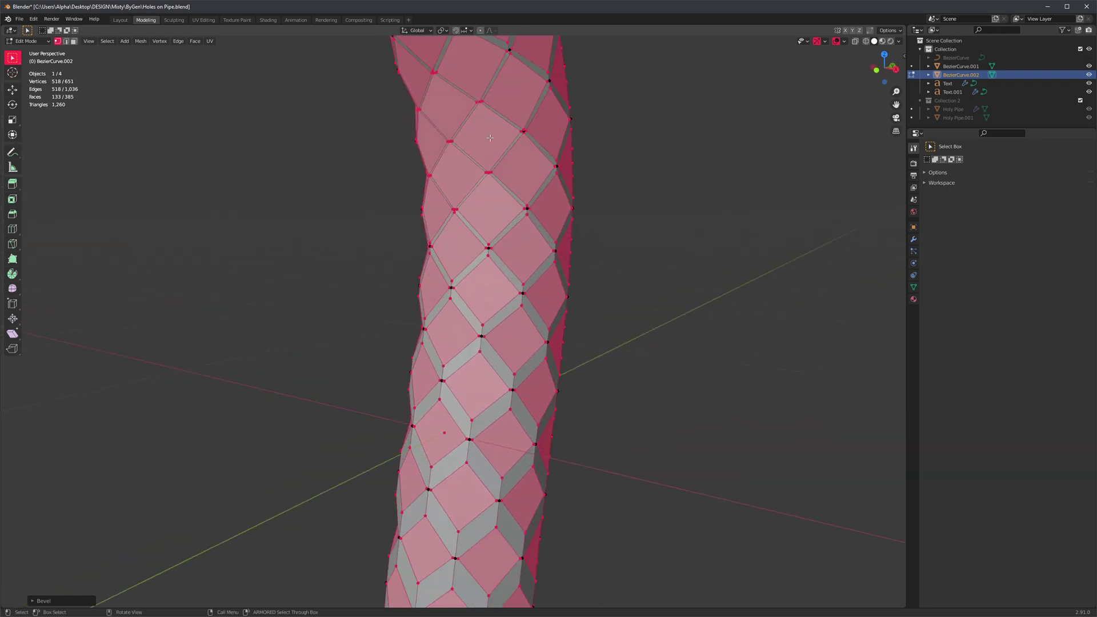
{"action": "scroll", "coordinate": [489, 147], "scroll_direction": "down", "scroll_amount": 3}
{"action": "middle_click_drag", "start_coordinate": [496, 503], "coordinate": [494, 337], "text": "shift"}
{"action": "middle_click_drag", "start_coordinate": [605, 343], "coordinate": [539, 395]}
{"action": "key", "text": "ctrl+z"}
Bevel the pipe's selected vertices with one segment in Percent mode, at a width of about 82%
{"action": "middle_click_drag", "start_coordinate": [543, 285], "coordinate": [536, 362]}
{"action": "key", "text": "ctrl+shift+b"}
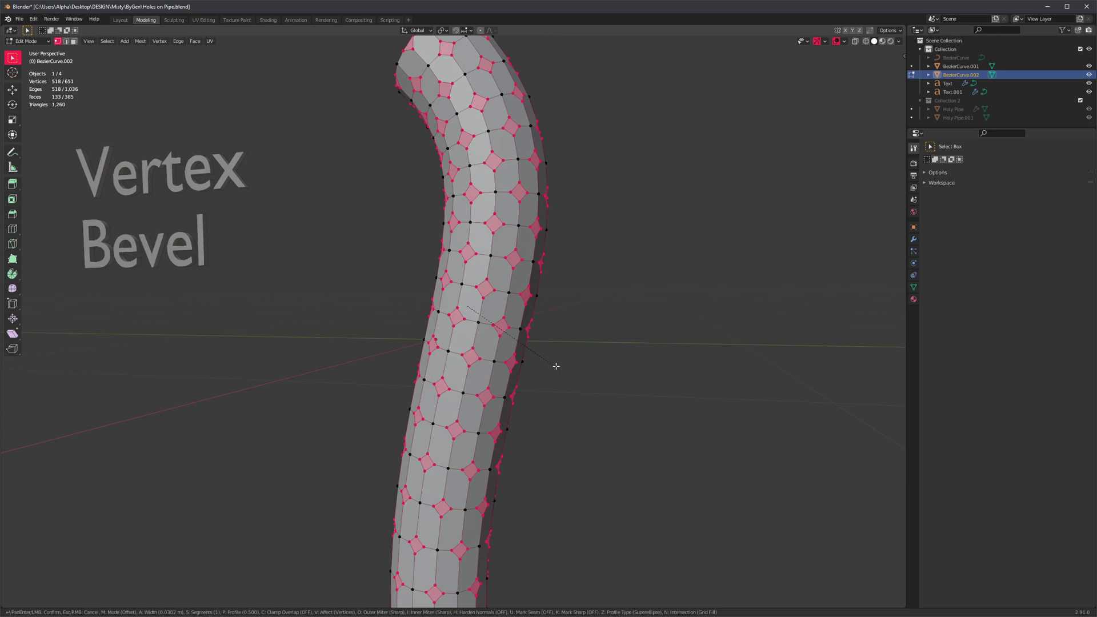
{"action": "key", "text": "m"}
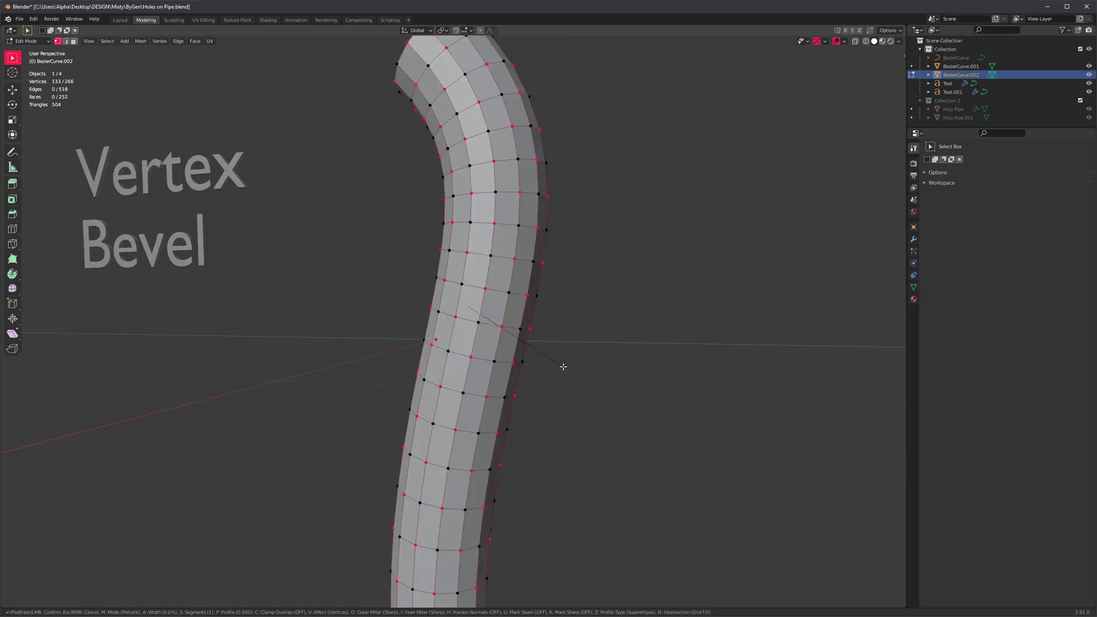
{"action": "mouse_move", "coordinate": [590, 375]}
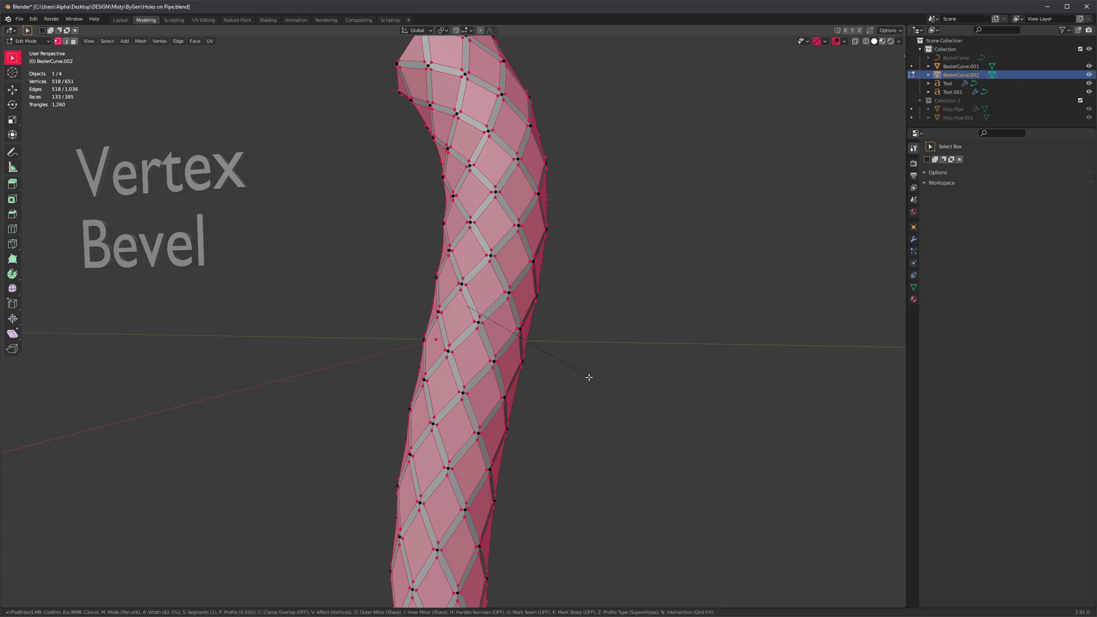
{"action": "left_click", "coordinate": [589, 377]}
Delete the diamond-shaped faces made by the vertex bevel, leaving a lattice, and return to Object Mode
{"action": "middle_click_drag", "start_coordinate": [610, 358], "coordinate": [587, 350]}
{"action": "key", "text": "3"}
{"action": "key", "text": "x"}
{"action": "left_click", "coordinate": [599, 345]}
{"action": "key", "text": "Tab"}
Add a level 3 Subdivision Surface to the lattice pipe and deselect it
{"action": "middle_click_drag", "start_coordinate": [514, 323], "coordinate": [599, 338]}
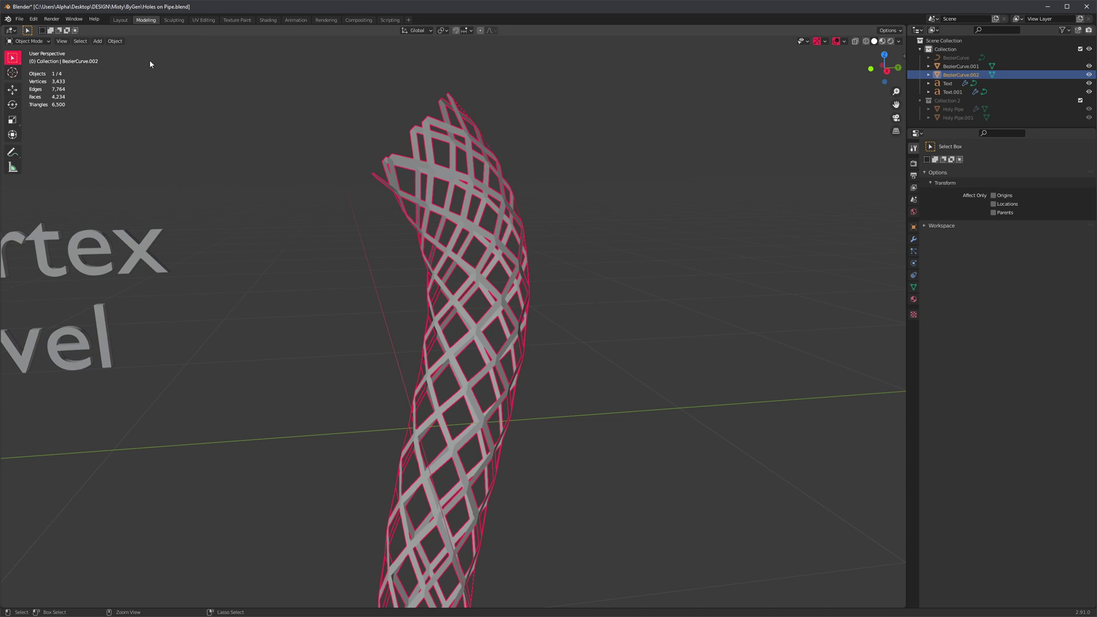
{"action": "key", "text": "ctrl+3"}
{"action": "middle_click_drag", "start_coordinate": [604, 367], "coordinate": [489, 299]}
{"action": "scroll", "coordinate": [595, 355], "scroll_direction": "up", "scroll_amount": 2}
{"action": "left_click", "coordinate": [642, 342]}
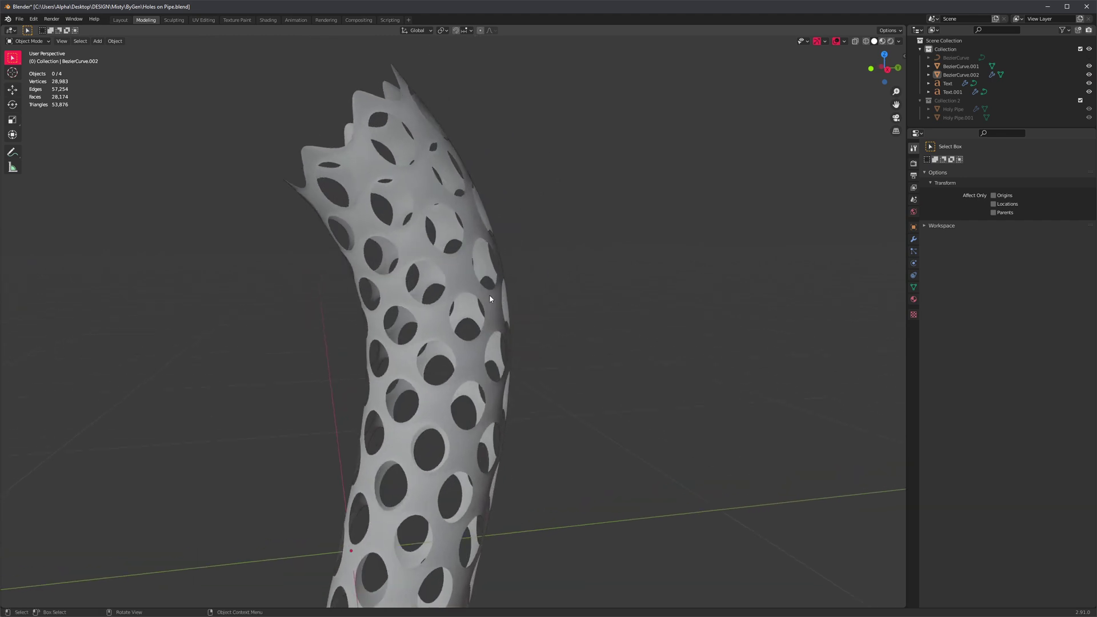
Turn on the Face Orientation overlay and inspect the inner and outer surfaces of the perforated pipe
{"action": "left_click", "coordinate": [845, 42]}
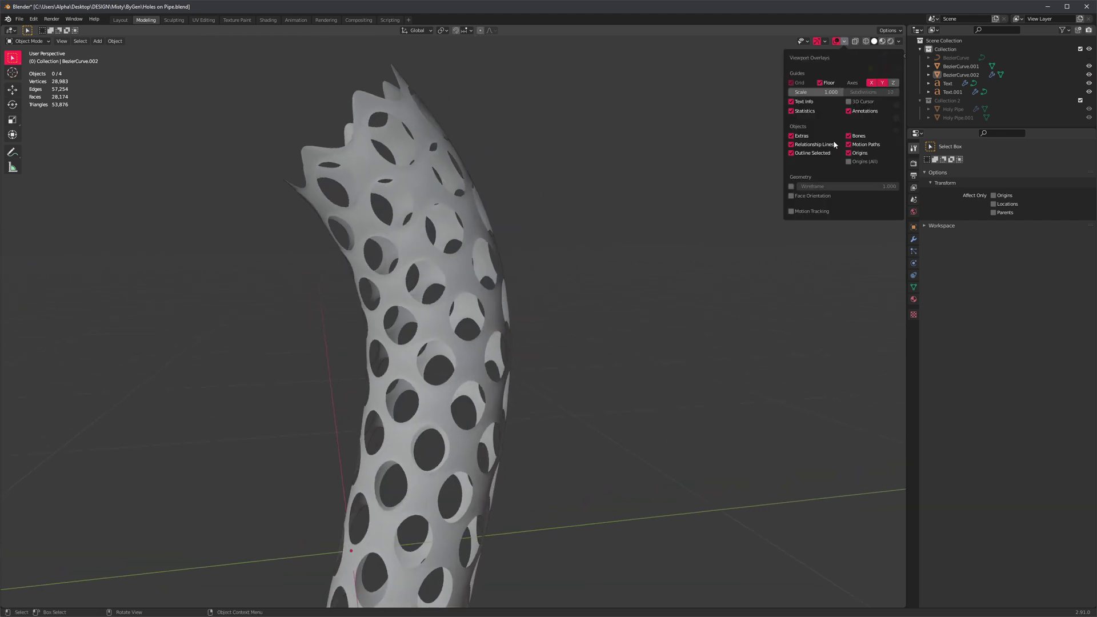
{"action": "left_click", "coordinate": [798, 197]}
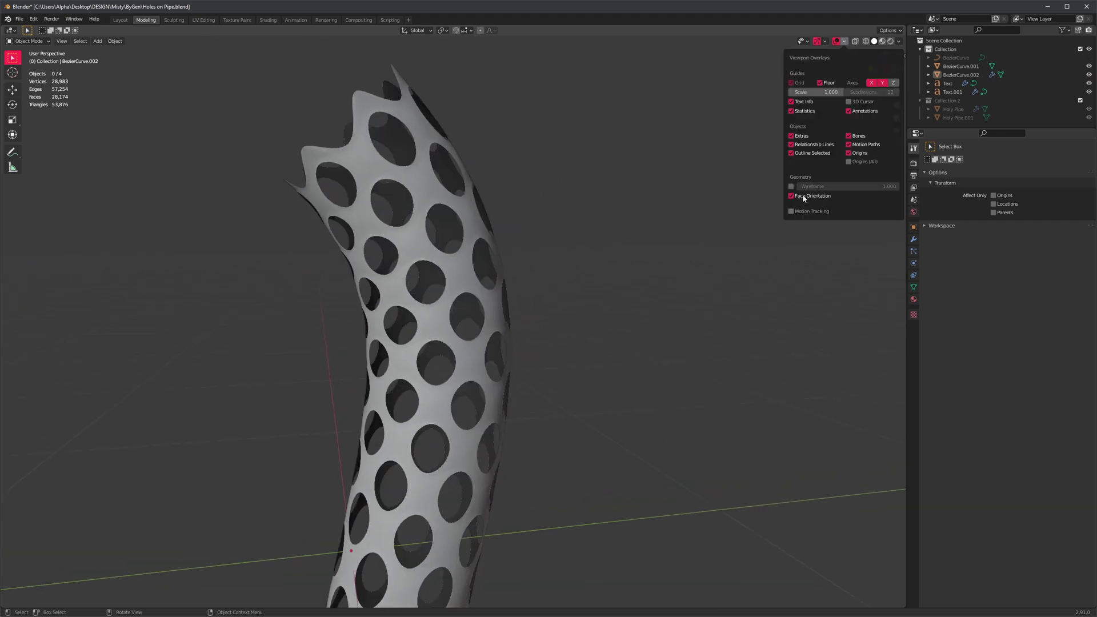
{"action": "middle_click_drag", "start_coordinate": [480, 311], "coordinate": [475, 357]}
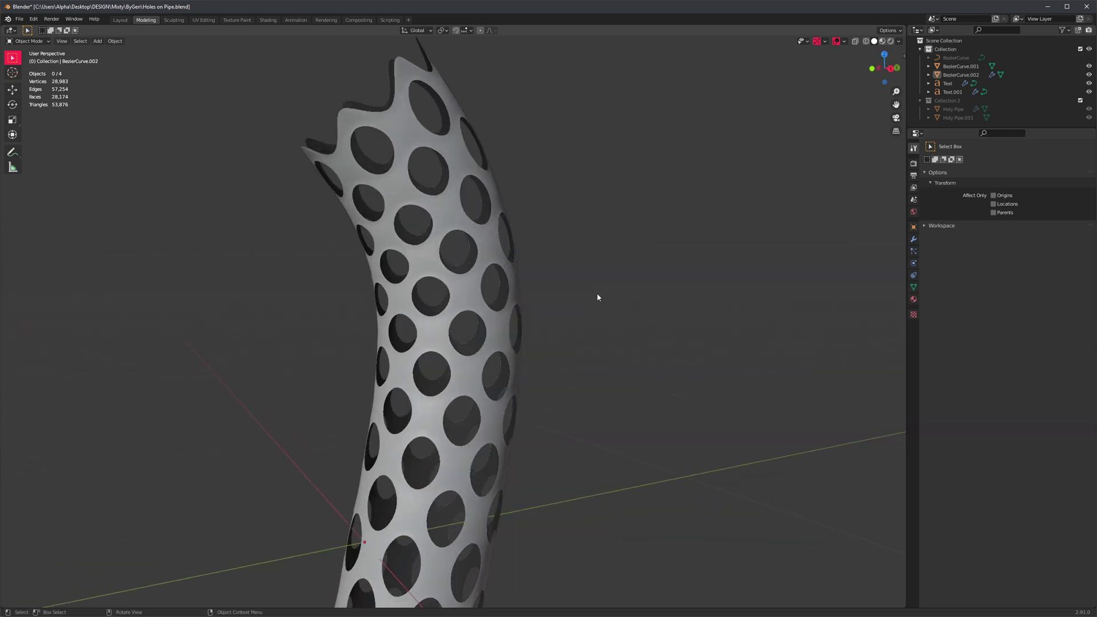
{"action": "middle_click_drag", "start_coordinate": [597, 297], "coordinate": [441, 359]}
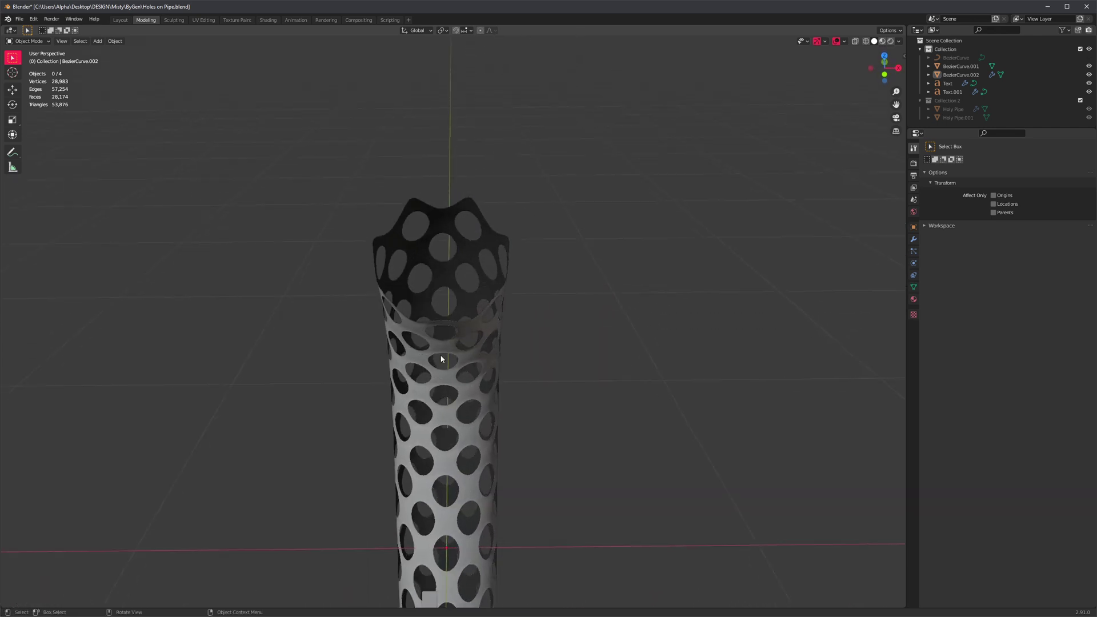
{"action": "scroll", "coordinate": [441, 358], "scroll_direction": "up", "scroll_amount": 6}
{"action": "scroll", "coordinate": [536, 300], "scroll_direction": "down", "scroll_amount": 2}
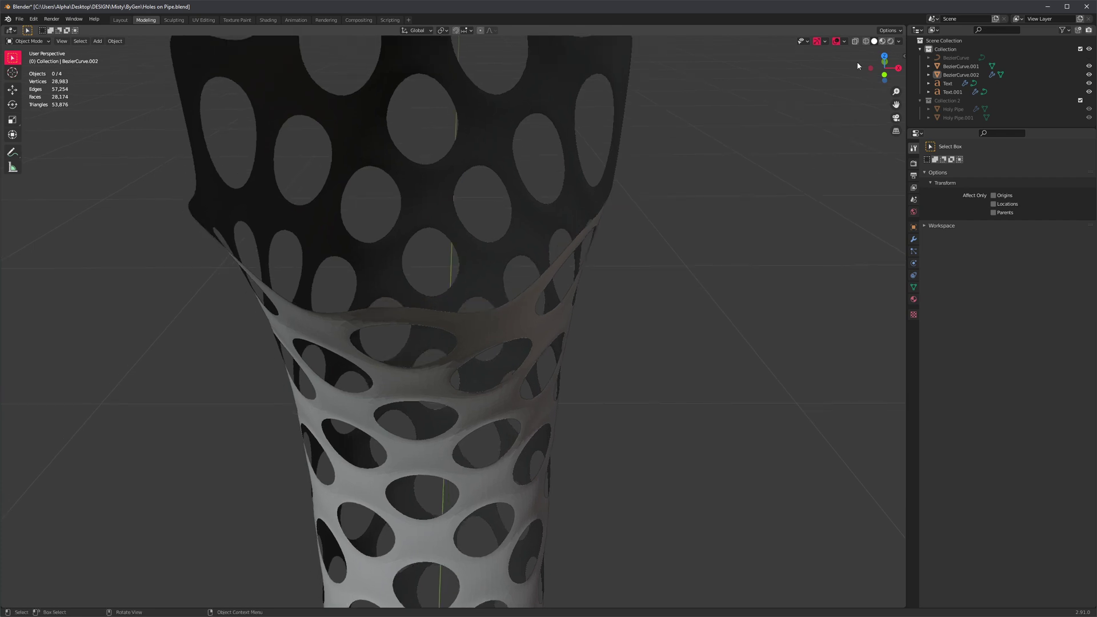
Enable Shadow and Cavity in the viewport shading and switch to the third studio light preset
{"action": "left_click", "coordinate": [824, 42]}
{"action": "left_click", "coordinate": [844, 43]}
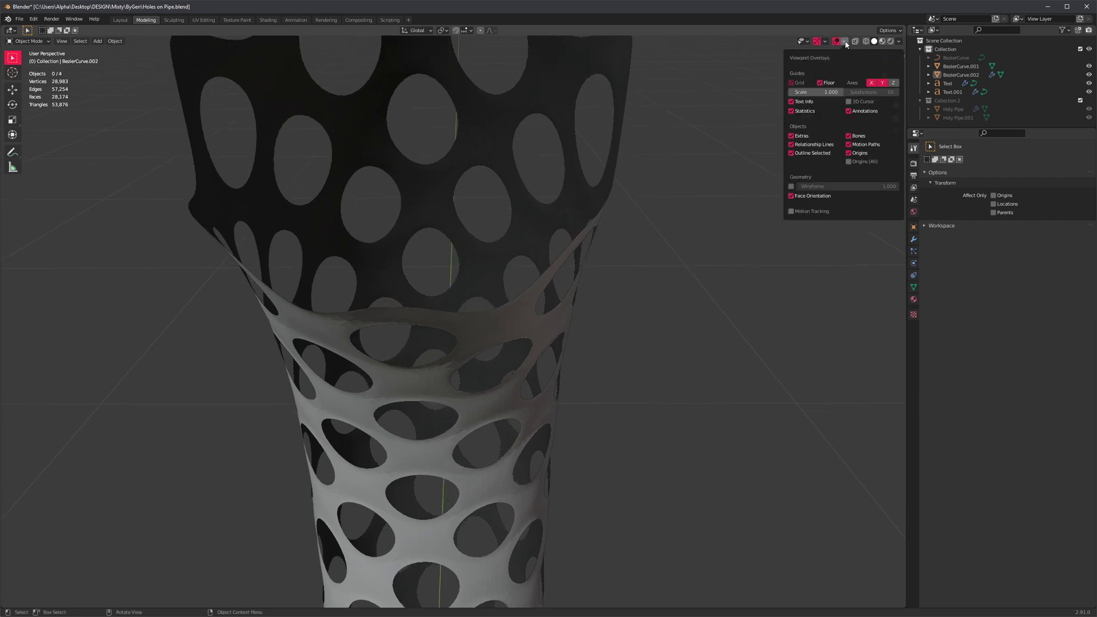
{"action": "left_click", "coordinate": [899, 42]}
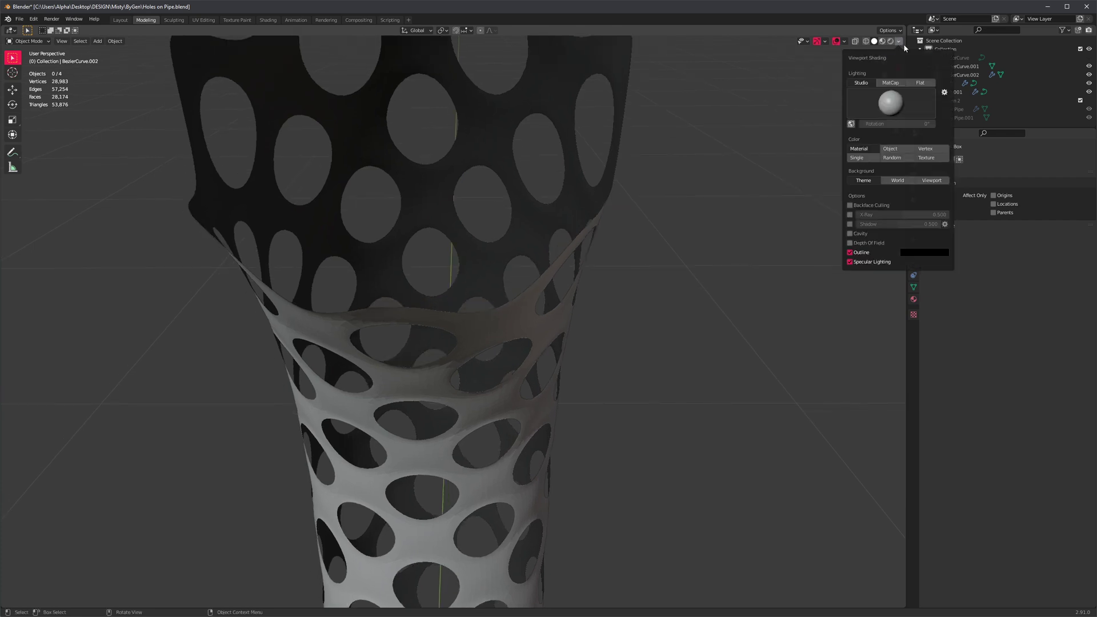
{"action": "left_click", "coordinate": [850, 225]}
{"action": "left_click", "coordinate": [849, 234]}
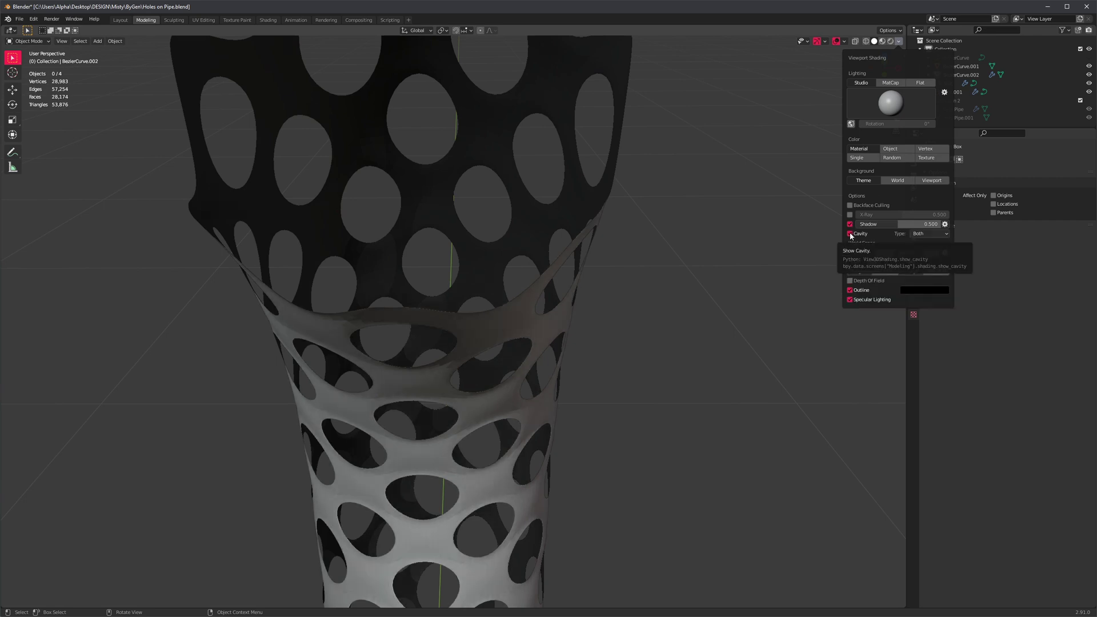
{"action": "left_click", "coordinate": [899, 41]}
{"action": "left_click", "coordinate": [887, 104]}
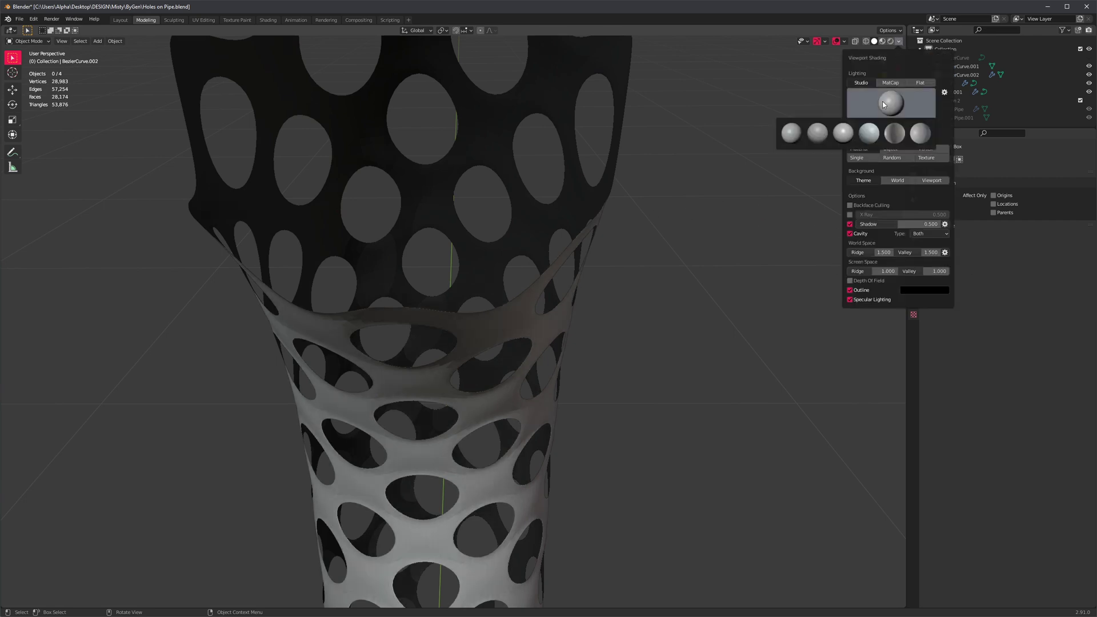
{"action": "left_click", "coordinate": [850, 137]}
{"action": "middle_click_drag", "start_coordinate": [703, 203], "coordinate": [654, 312]}
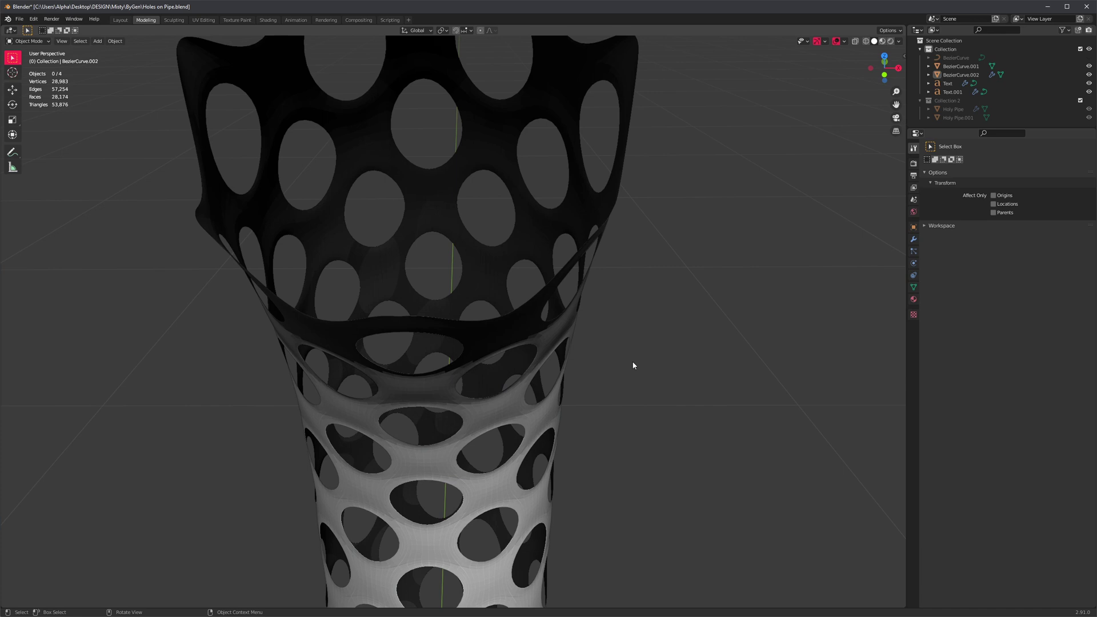
Apply smooth shading to the perforated pipe
{"action": "middle_click_drag", "start_coordinate": [632, 365], "coordinate": [477, 331]}
{"action": "left_click", "coordinate": [477, 331]}
{"action": "right_click", "coordinate": [478, 334]}
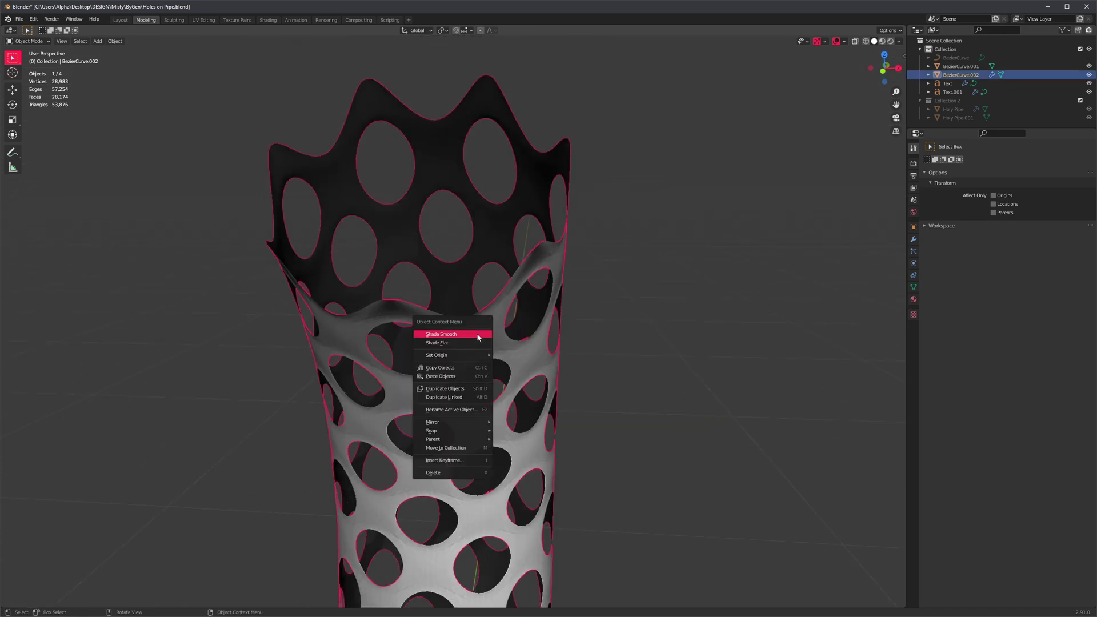
{"action": "left_click", "coordinate": [478, 335]}
{"action": "middle_click_drag", "start_coordinate": [394, 342], "coordinate": [528, 362]}
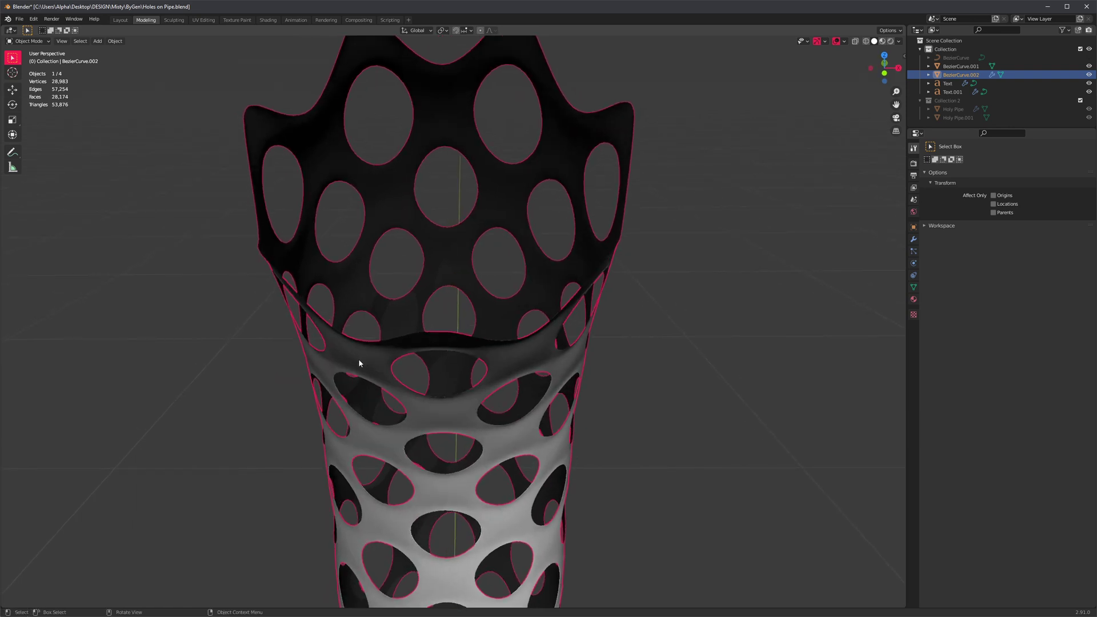
{"action": "middle_click_drag", "start_coordinate": [440, 432], "coordinate": [550, 387]}
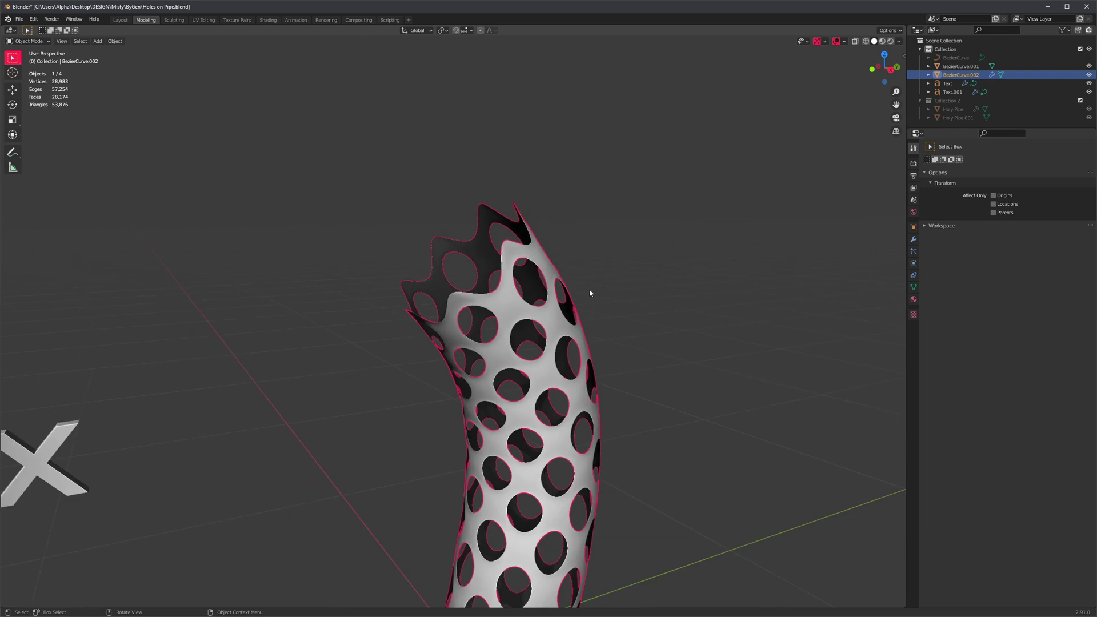
Enter Edit Mode on the pipe and set its subdivision level to 0 to expose the base lattice
{"action": "middle_click_drag", "start_coordinate": [580, 273], "coordinate": [368, 328], "text": "shift"}
{"action": "key", "text": "Tab"}
{"action": "scroll", "coordinate": [467, 279], "scroll_direction": "up", "scroll_amount": 2}
{"action": "key", "text": "ctrl+0"}
{"action": "scroll", "coordinate": [413, 315], "scroll_direction": "up", "scroll_amount": 2}
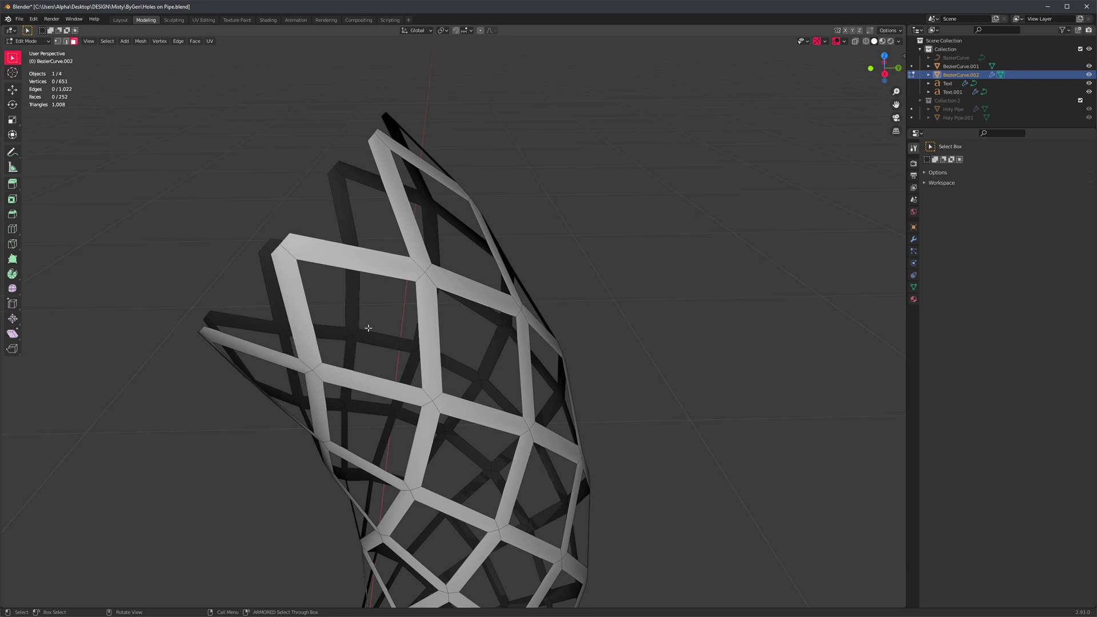
{"action": "middle_click_drag", "start_coordinate": [443, 386], "coordinate": [509, 382]}
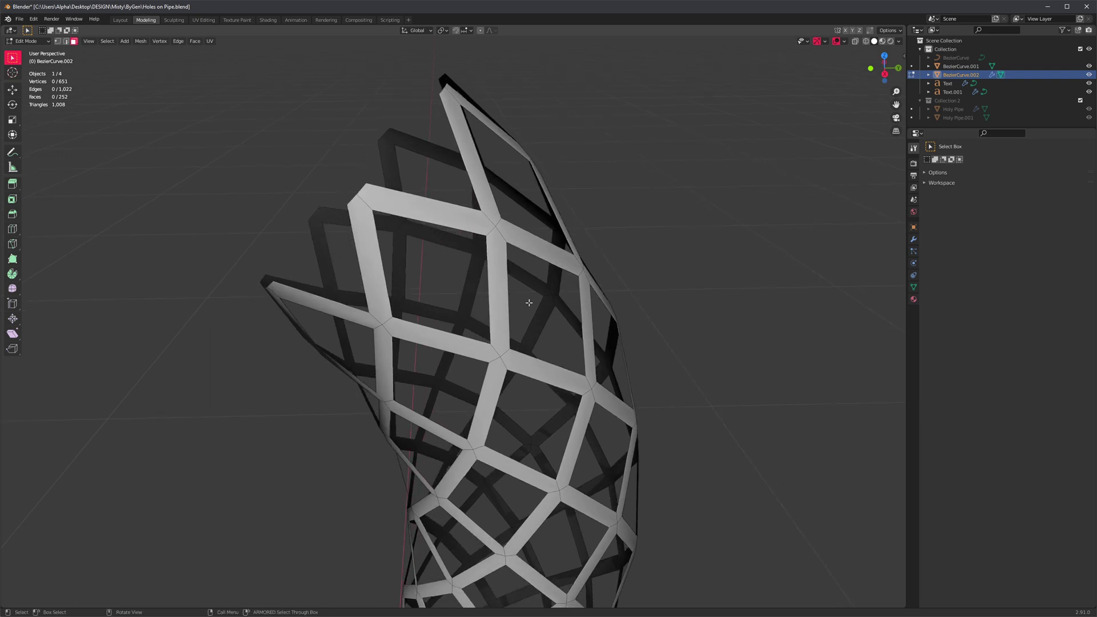
Return the pipe to Object Mode and add a Solidify modifier to give its perforated wall thickness
{"action": "scroll", "coordinate": [496, 291], "scroll_direction": "down", "scroll_amount": 3}
{"action": "mouse_move", "coordinate": [438, 351]}
{"action": "middle_mouse_down"}
{"action": "mouse_move", "coordinate": [486, 372]}
{"action": "mouse_move", "coordinate": [457, 347]}
{"action": "middle_mouse_up"}
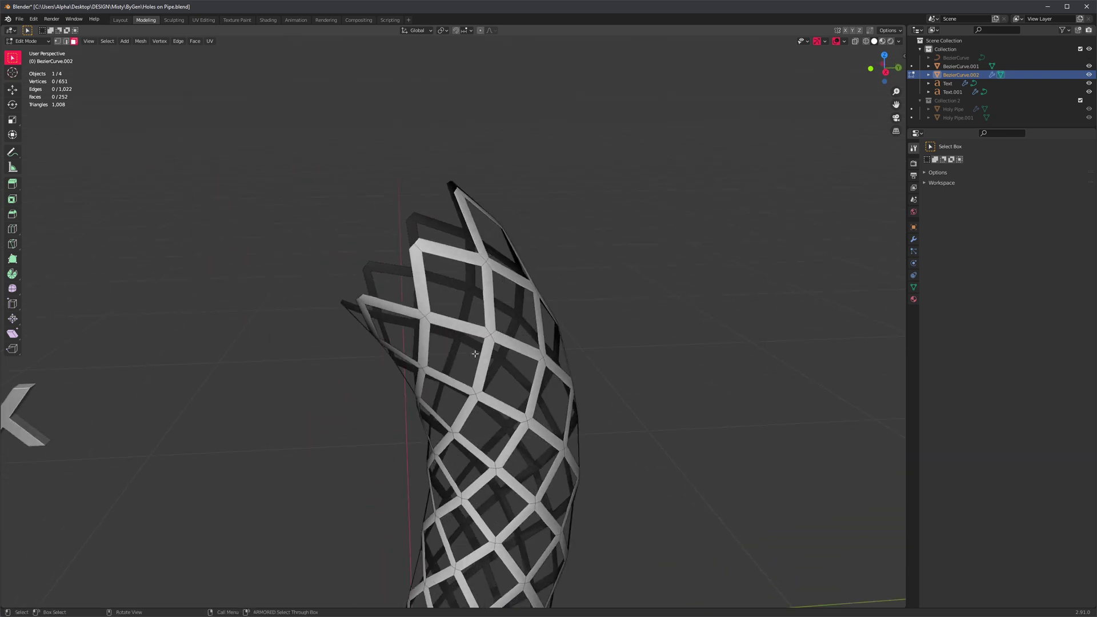
{"action": "scroll", "coordinate": [476, 349], "scroll_direction": "up", "scroll_amount": 1}
{"action": "scroll", "coordinate": [476, 349], "scroll_direction": "up", "scroll_amount": 2}
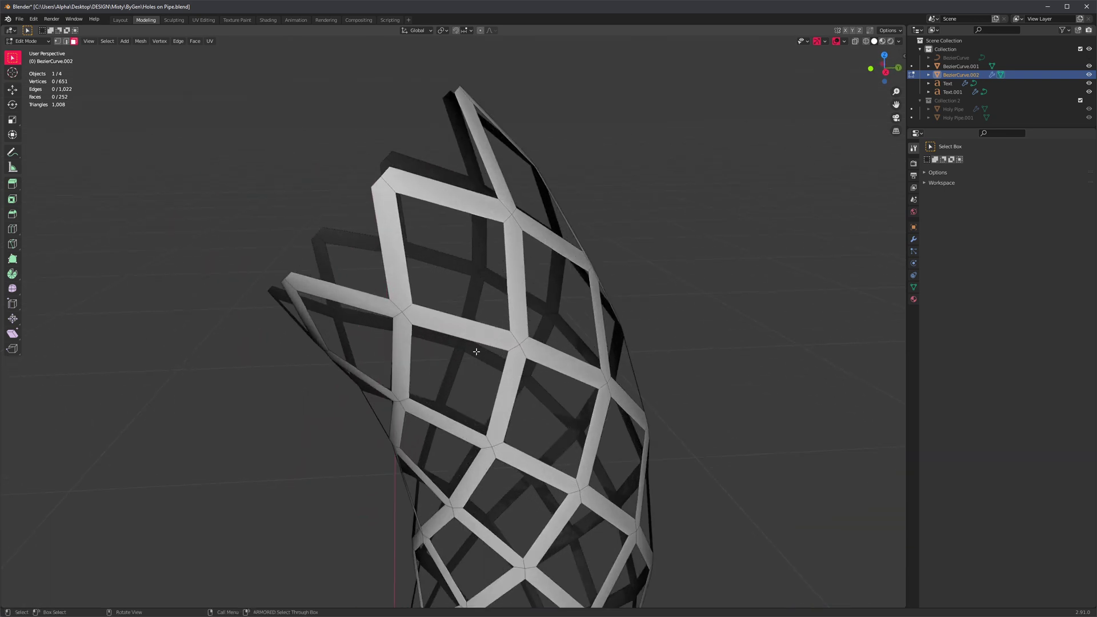
{"action": "mouse_move", "coordinate": [476, 351]}
{"action": "middle_mouse_down"}
{"action": "mouse_move", "coordinate": [480, 301]}
{"action": "mouse_move", "coordinate": [473, 347]}
{"action": "middle_mouse_up"}
{"action": "key", "text": "Tab"}
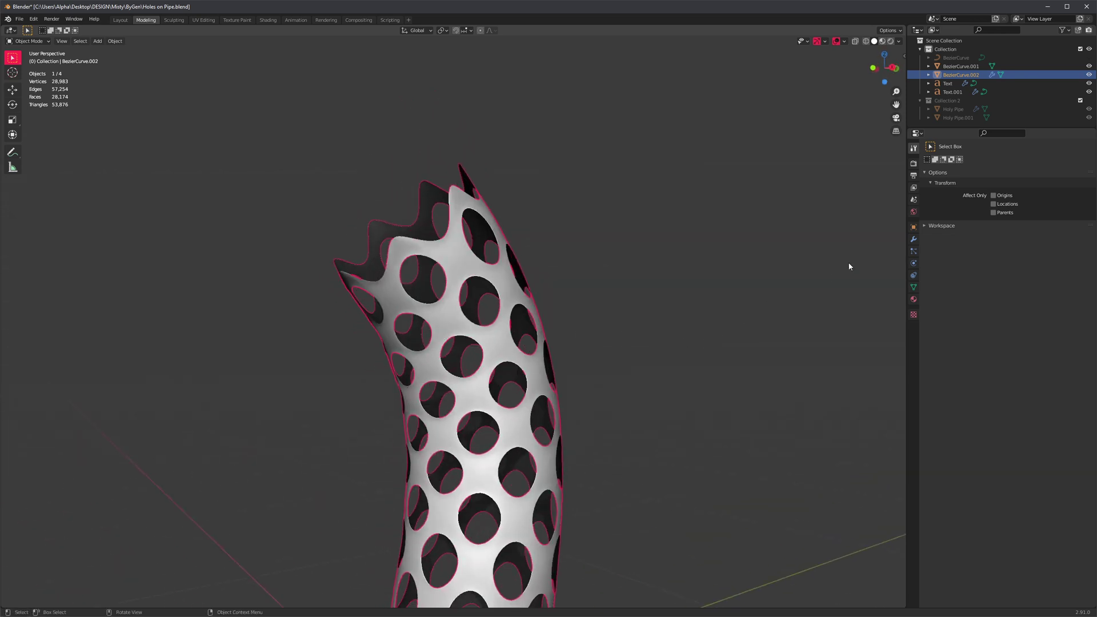
{"action": "left_click", "coordinate": [913, 238]}
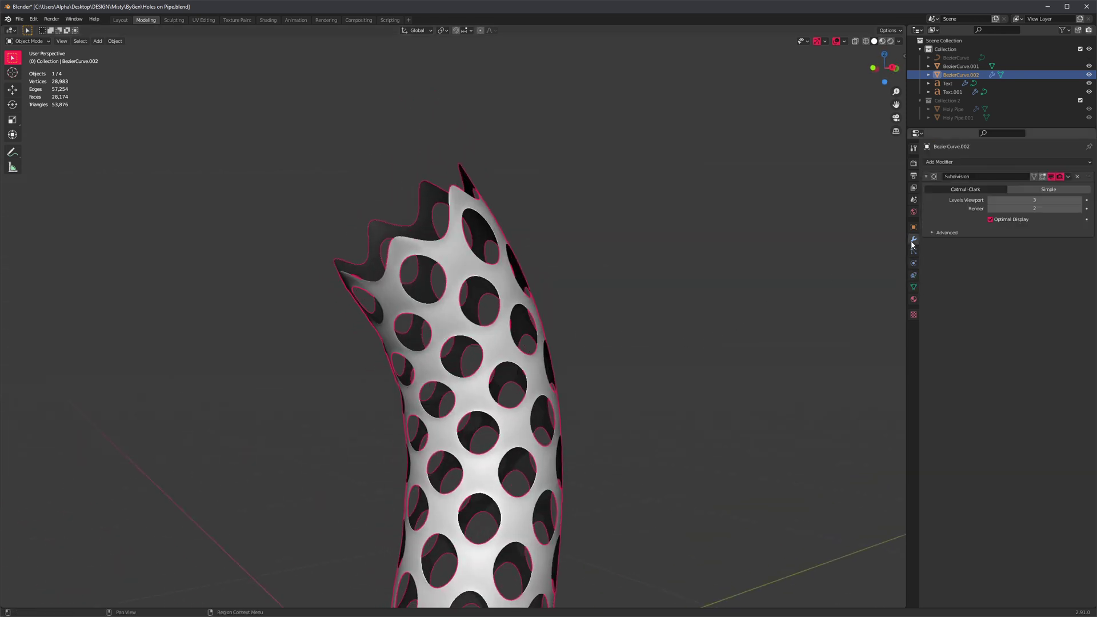
{"action": "left_click", "coordinate": [983, 165]}
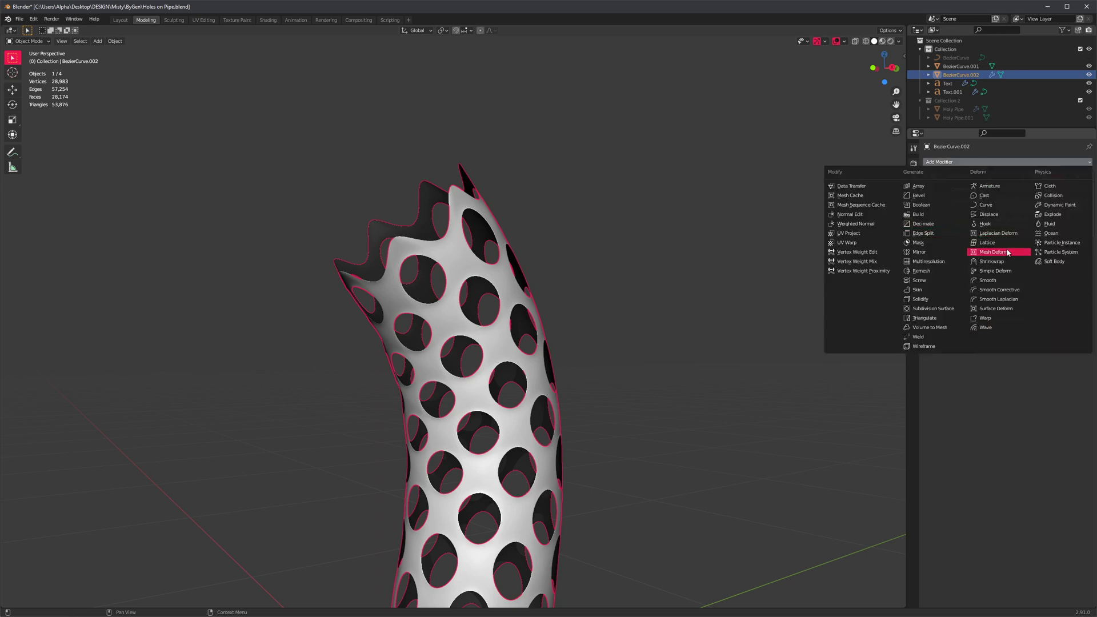
{"action": "left_click", "coordinate": [933, 308]}
{"action": "middle_click_drag", "start_coordinate": [643, 331], "coordinate": [525, 328]}
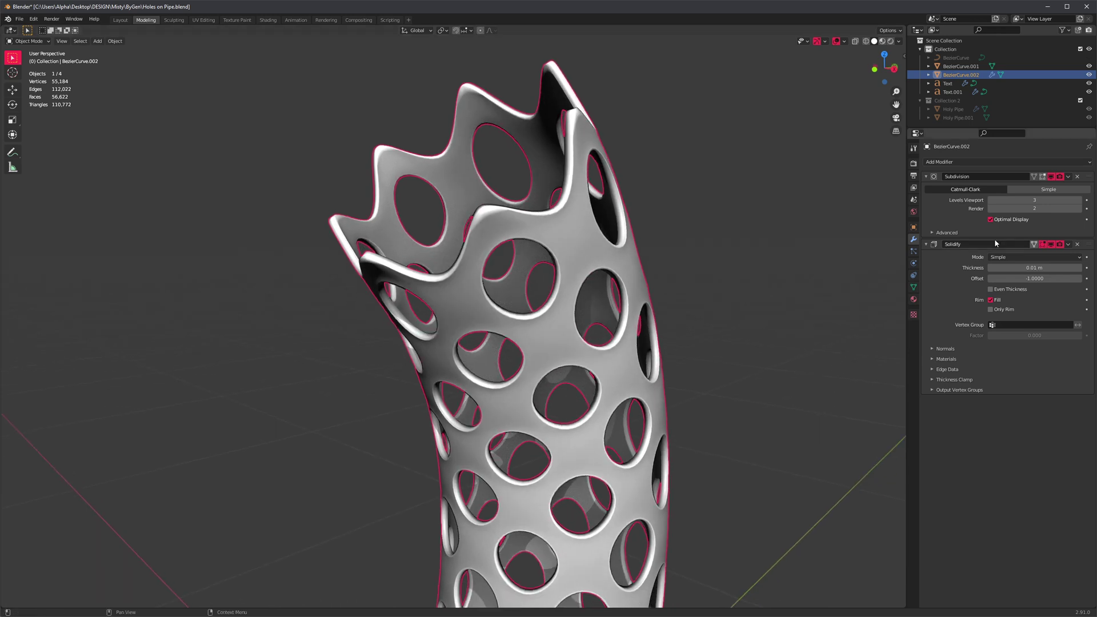
Move the Solidify modifier above the Subdivision modifier and set its thickness to 0.03 m
{"action": "left_click_drag", "start_coordinate": [1080, 246], "coordinate": [1077, 178]}
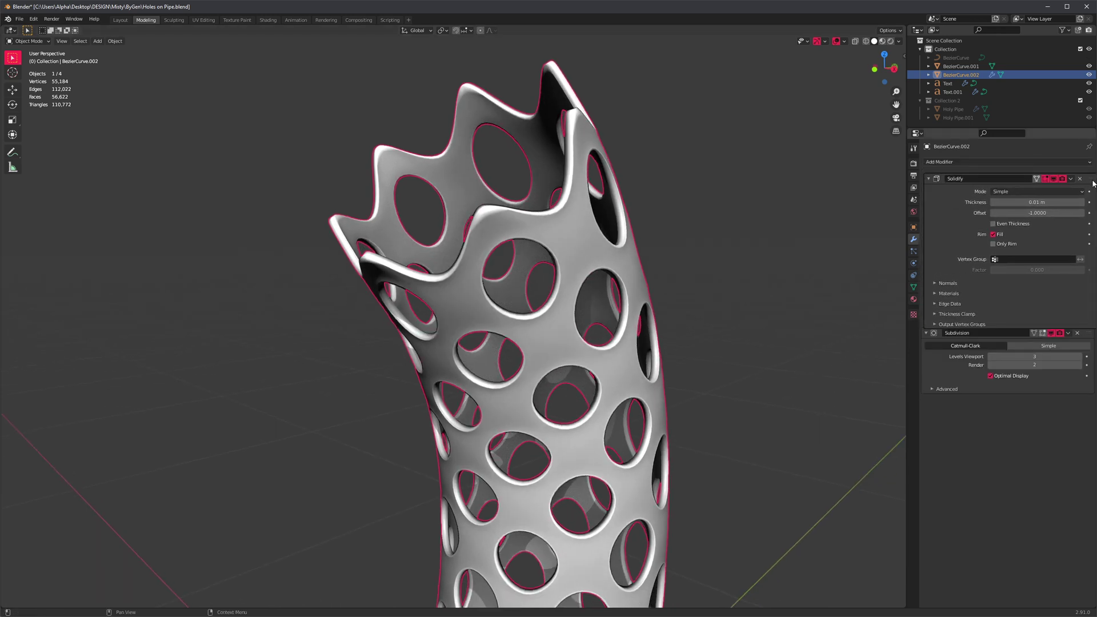
{"action": "middle_click_drag", "start_coordinate": [655, 344], "coordinate": [514, 342]}
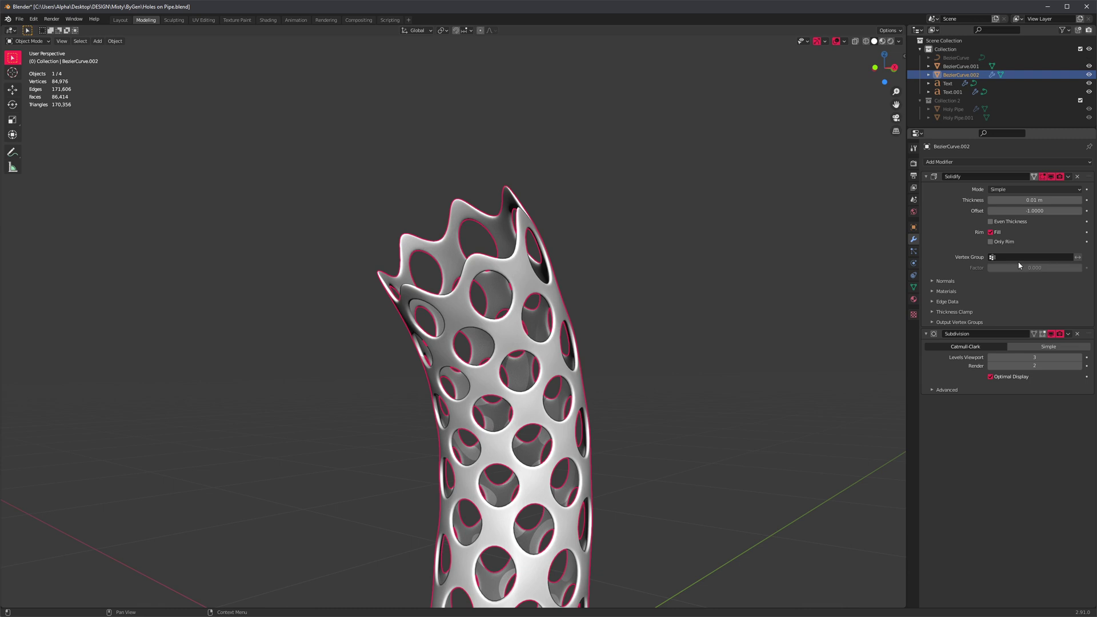
{"action": "double_click", "coordinate": [1046, 197]}
{"action": "type", "text": ".03"}
{"action": "key", "text": "Return"}
Set both the inner and outer edge crease of the Solidify modifier to 0.5
{"action": "left_click", "coordinate": [935, 301]}
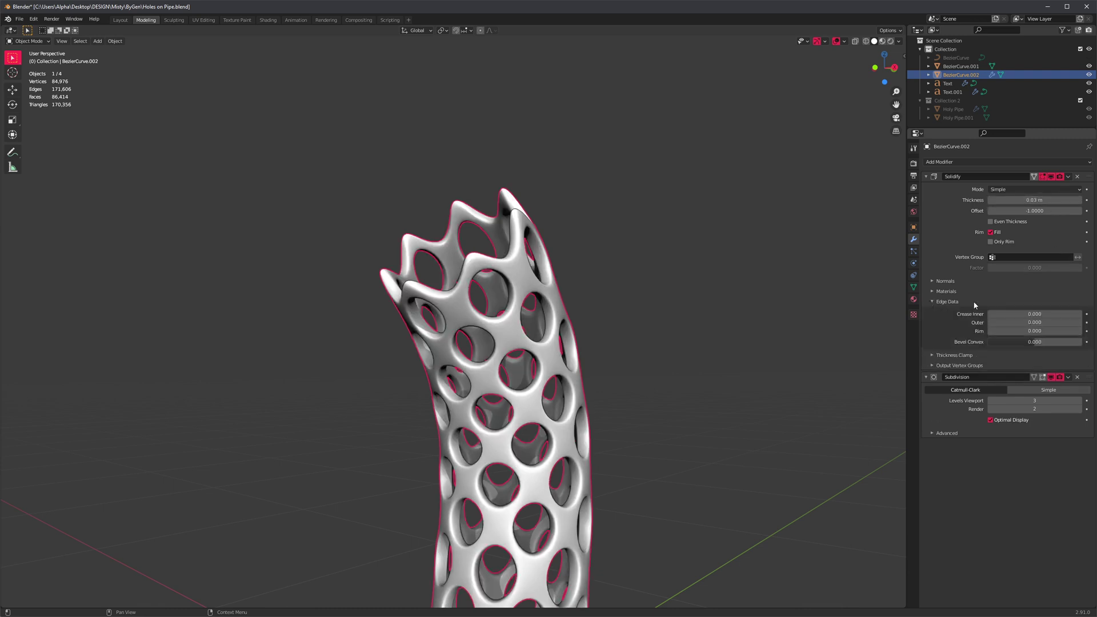
{"action": "double_click", "coordinate": [1037, 314]}
{"action": "type", "text": ".5"}
{"action": "key", "text": "Return"}
{"action": "middle_click_drag", "start_coordinate": [815, 333], "coordinate": [619, 369]}
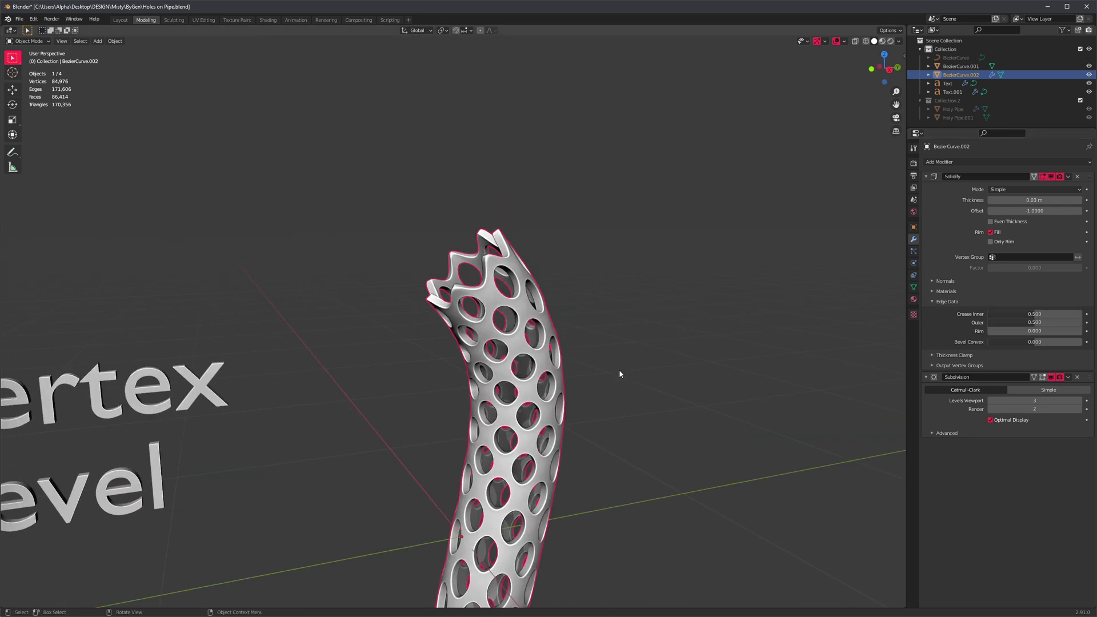
Inspect the creased hole edges near the pipe's upper end, including the underlying lattice in Edit Mode
{"action": "left_click", "coordinate": [618, 369]}
{"action": "scroll", "coordinate": [570, 275], "scroll_direction": "up", "scroll_amount": 10}
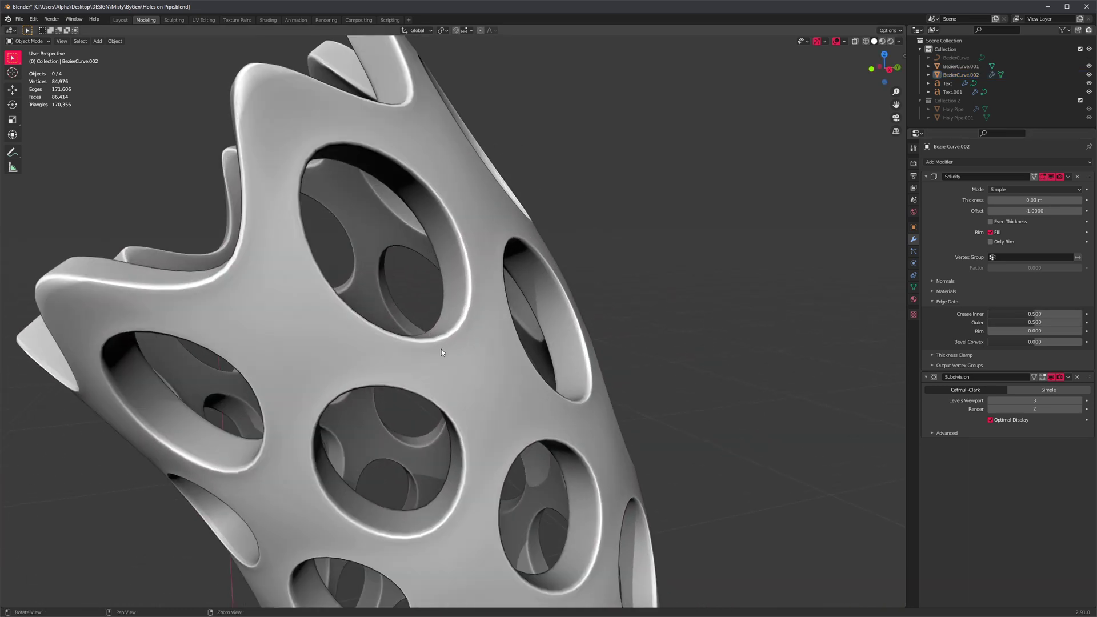
{"action": "middle_click_drag", "start_coordinate": [441, 351], "coordinate": [371, 296]}
{"action": "scroll", "coordinate": [351, 298], "scroll_direction": "up", "scroll_amount": 4}
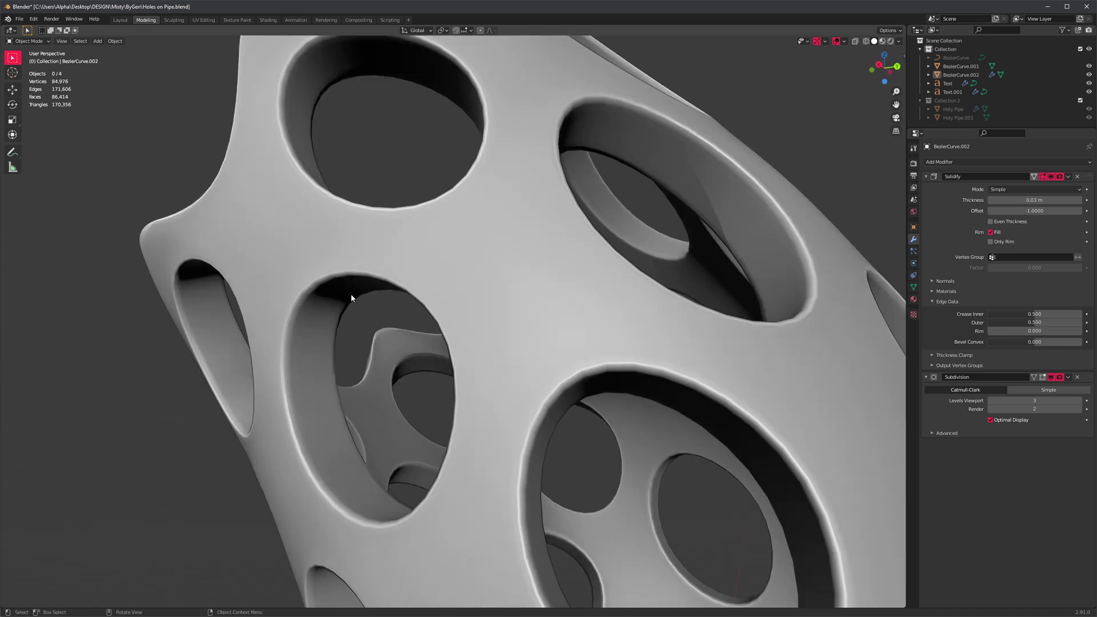
{"action": "left_click", "coordinate": [299, 316]}
{"action": "right_click", "coordinate": [299, 316]}
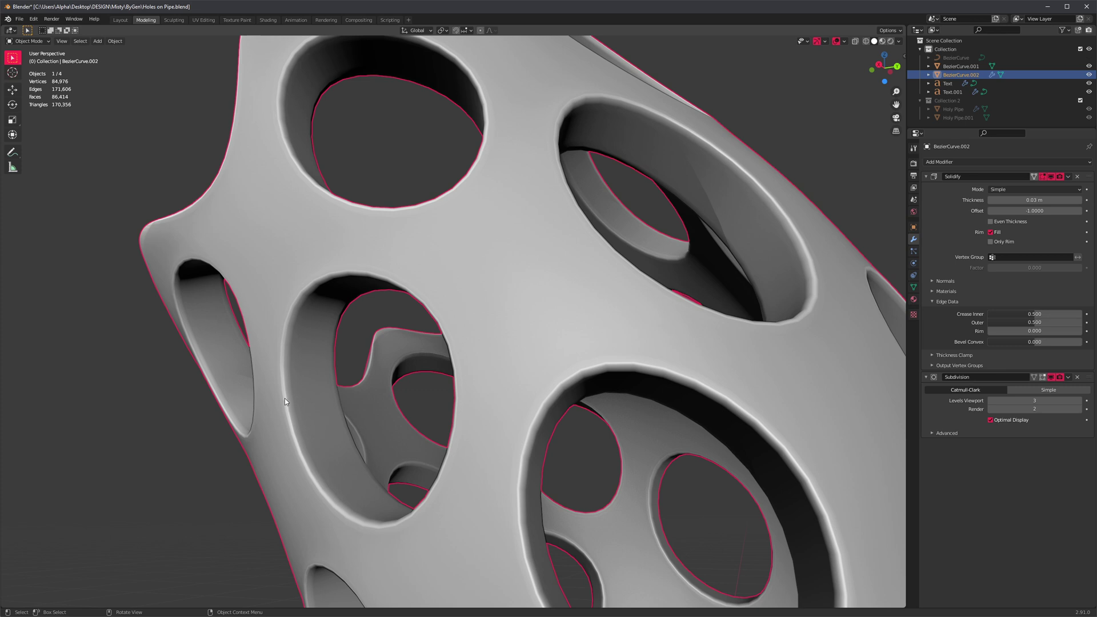
{"action": "key", "text": "Tab"}
{"action": "scroll", "coordinate": [405, 354], "scroll_direction": "down", "scroll_amount": 3}
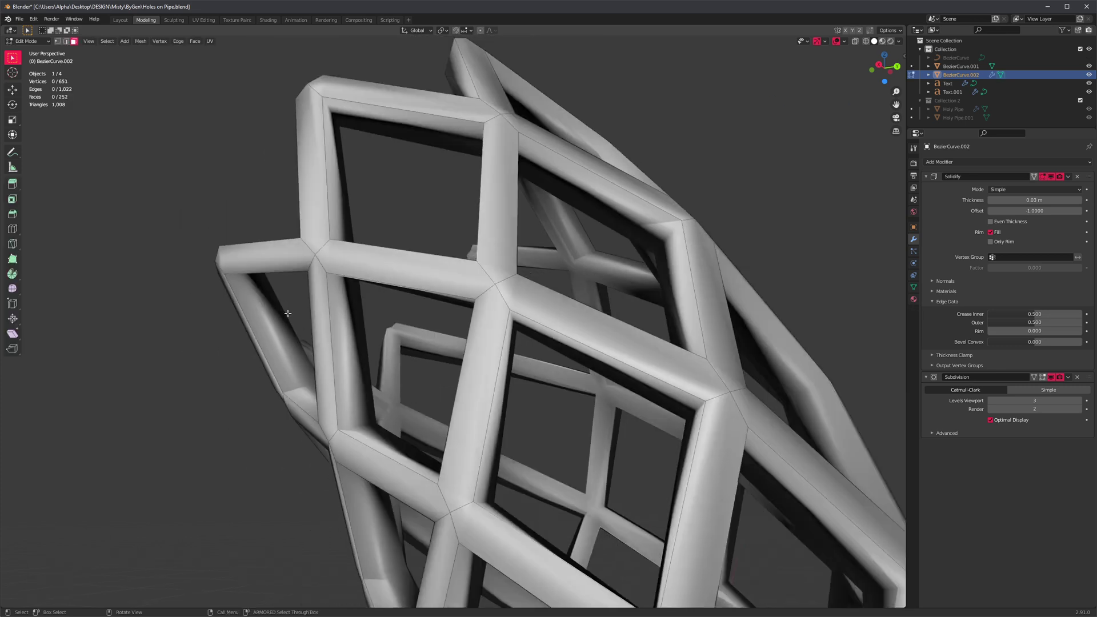
{"action": "key", "text": "Tab"}
Examine the whole thickened pipe and its row pattern of holes from several angles and distances
{"action": "middle_click_drag", "start_coordinate": [429, 372], "coordinate": [522, 315]}
{"action": "scroll", "coordinate": [451, 384], "scroll_direction": "down", "scroll_amount": 5}
{"action": "scroll", "coordinate": [522, 315], "scroll_direction": "down", "scroll_amount": 3}
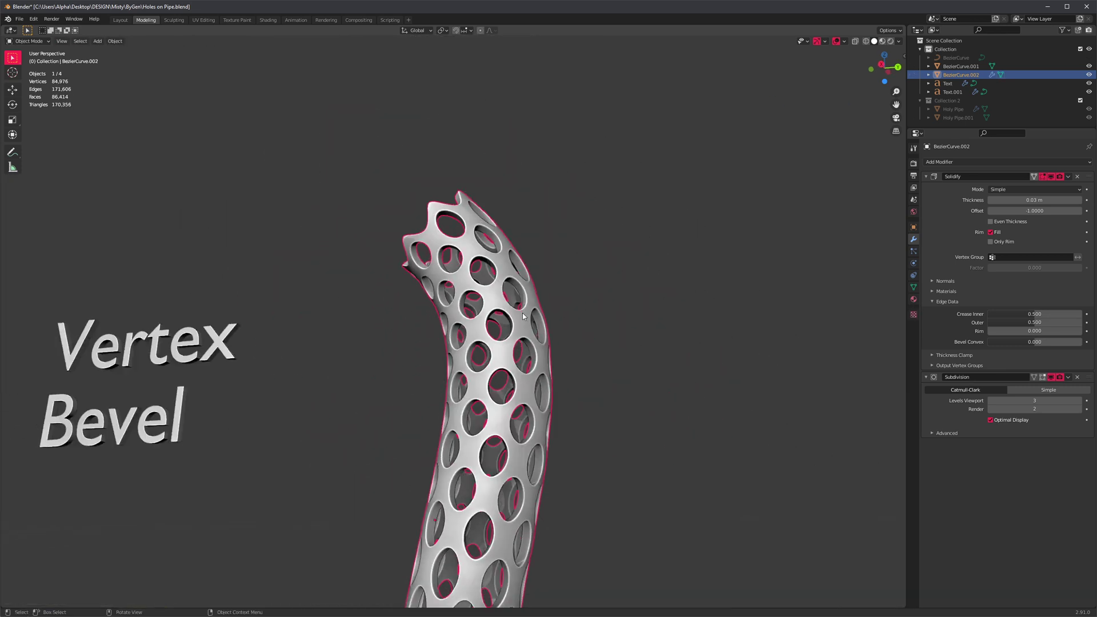
{"action": "scroll", "coordinate": [528, 413], "scroll_direction": "down", "scroll_amount": 3}
{"action": "middle_click_drag", "start_coordinate": [546, 393], "coordinate": [568, 330], "text": "alt"}
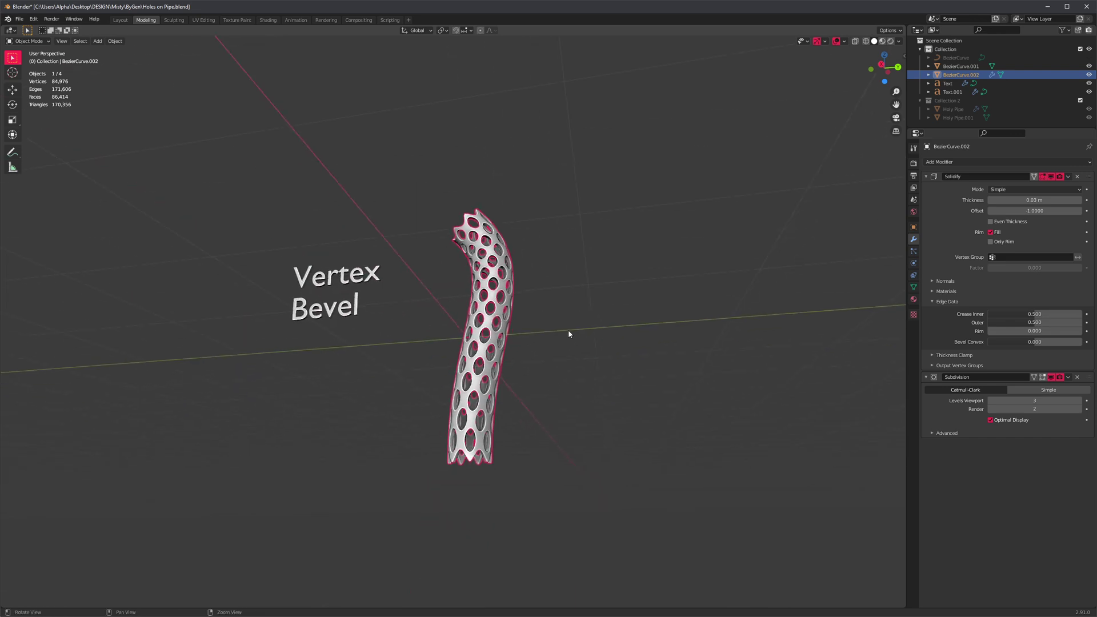
{"action": "left_click_drag", "start_coordinate": [568, 330], "coordinate": [590, 366], "text": "alt"}
{"action": "scroll", "coordinate": [590, 366], "scroll_direction": "up", "scroll_amount": 2}
{"action": "middle_click_drag", "start_coordinate": [618, 355], "coordinate": [590, 400]}
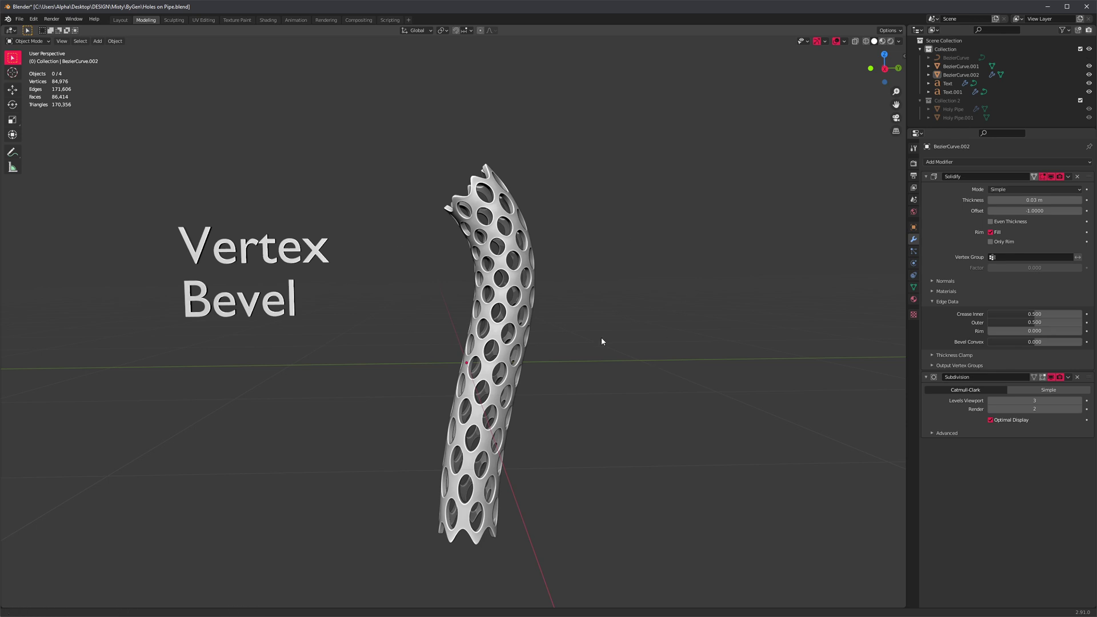
{"action": "middle_click_drag", "start_coordinate": [602, 340], "coordinate": [472, 260]}
{"action": "mouse_move", "coordinate": [472, 259]}
{"action": "left_mouse_down", "text": "alt"}
{"action": "mouse_move", "coordinate": [497, 209]}
{"action": "mouse_move", "coordinate": [486, 246]}
{"action": "left_mouse_up", "text": "alt"}
{"action": "right_click_drag", "start_coordinate": [486, 247], "coordinate": [511, 304], "text": "alt"}
{"action": "middle_click_drag", "start_coordinate": [512, 308], "coordinate": [658, 264]}
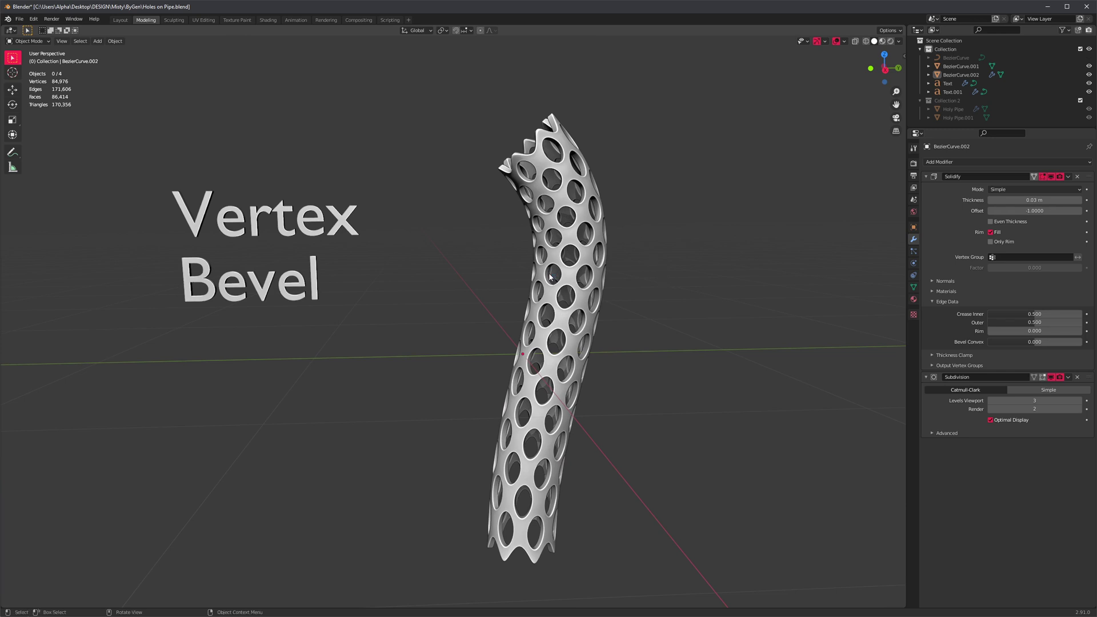
Save the file and start the Shortcut VUr on-screen key display
{"action": "key", "text": "ctrl+s"}
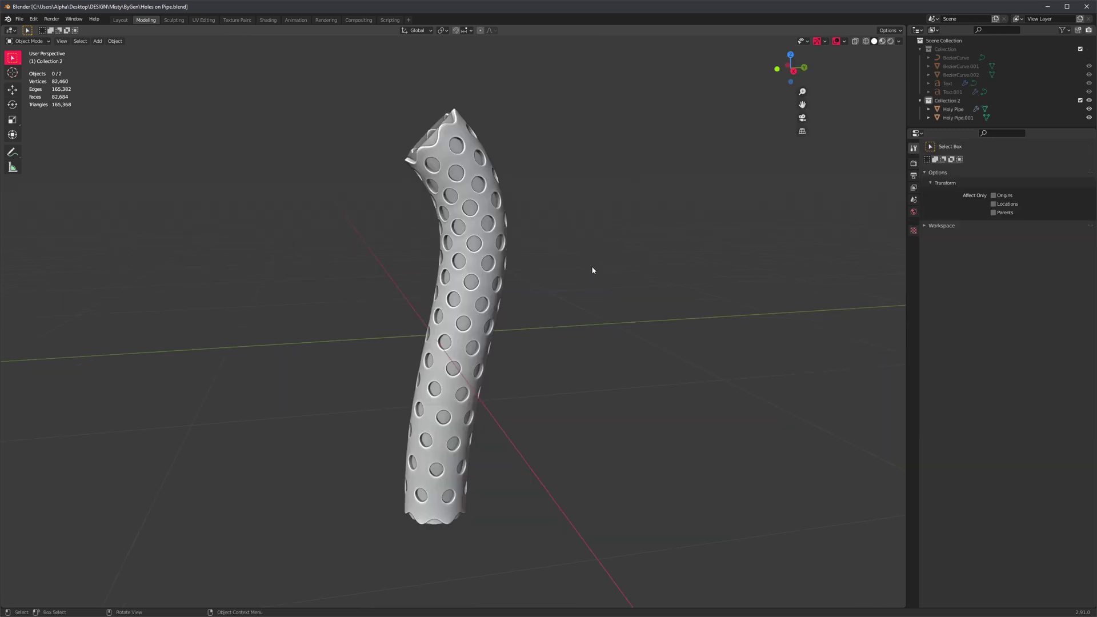
{"action": "key", "text": "n"}
{"action": "left_click", "coordinate": [899, 168]}
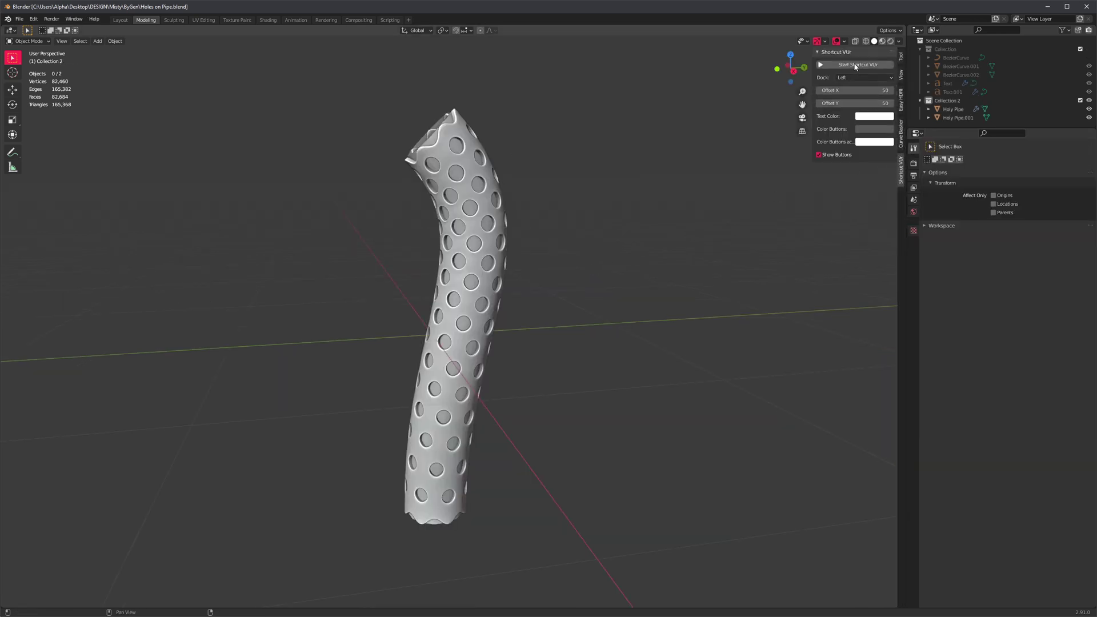
{"action": "key", "text": "n"}
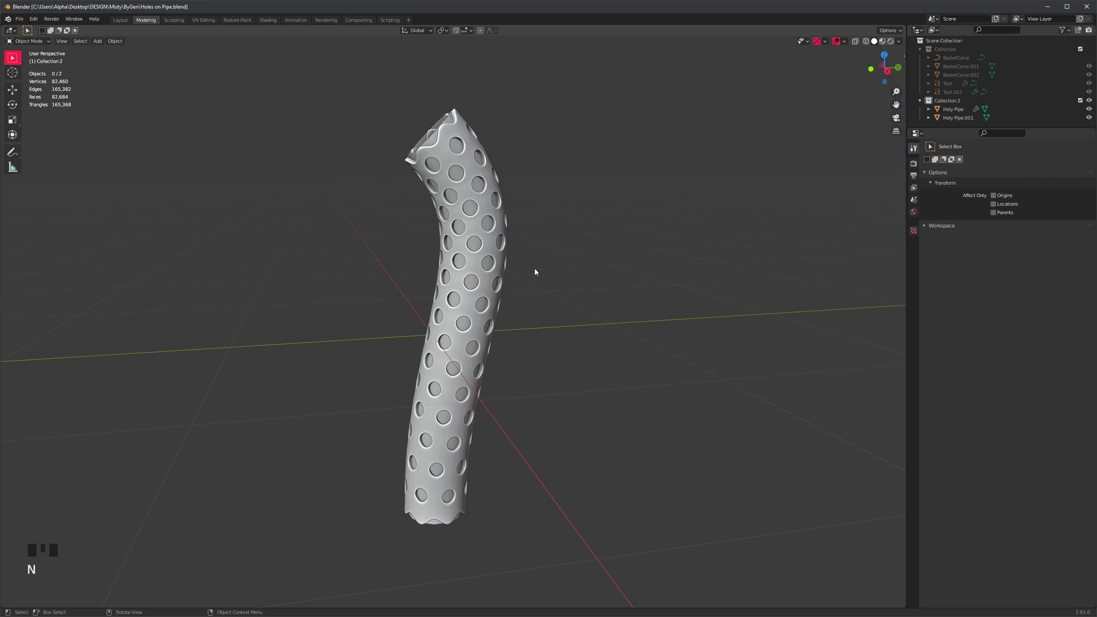
Show the first collection instead of Collection 2 and enter Edit Mode on its uncut pipe
{"action": "middle_click_drag", "start_coordinate": [535, 272], "coordinate": [541, 325], "text": "alt"}
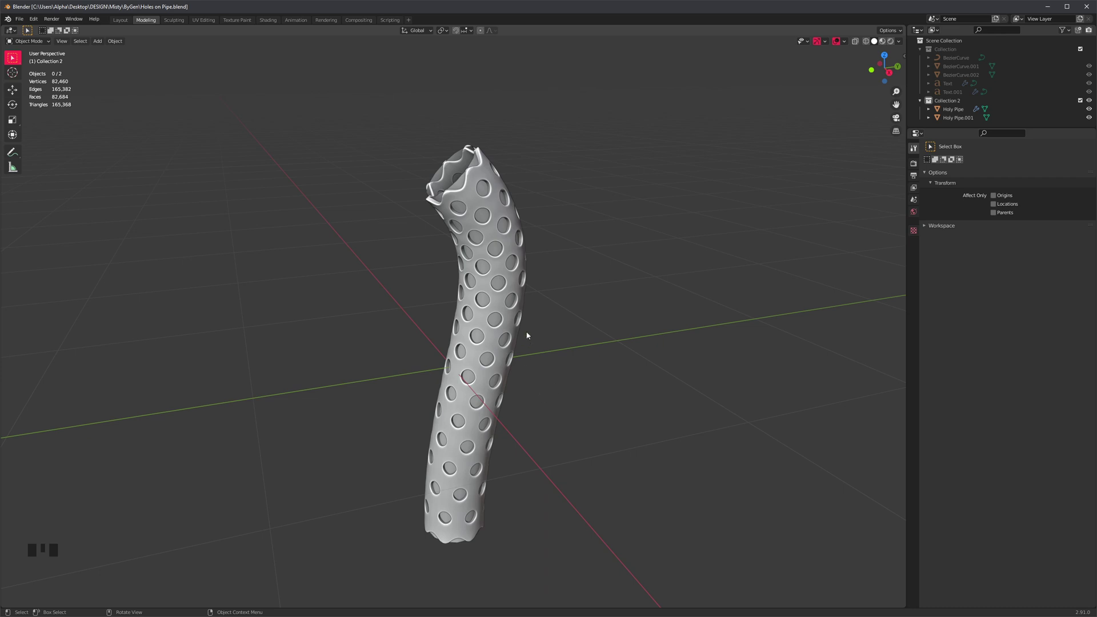
{"action": "left_click_drag", "start_coordinate": [561, 314], "coordinate": [554, 308], "text": "alt"}
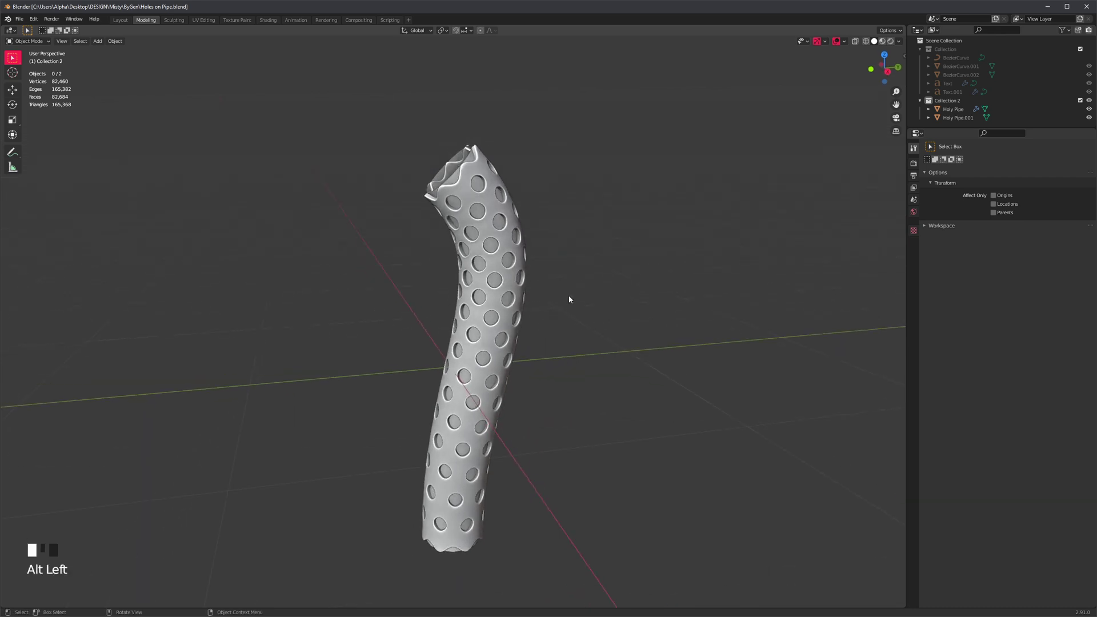
{"action": "middle_click_drag", "start_coordinate": [568, 296], "coordinate": [562, 302], "text": "alt"}
{"action": "key", "text": "1"}
{"action": "left_click", "coordinate": [507, 323]}
{"action": "key", "text": "Tab"}
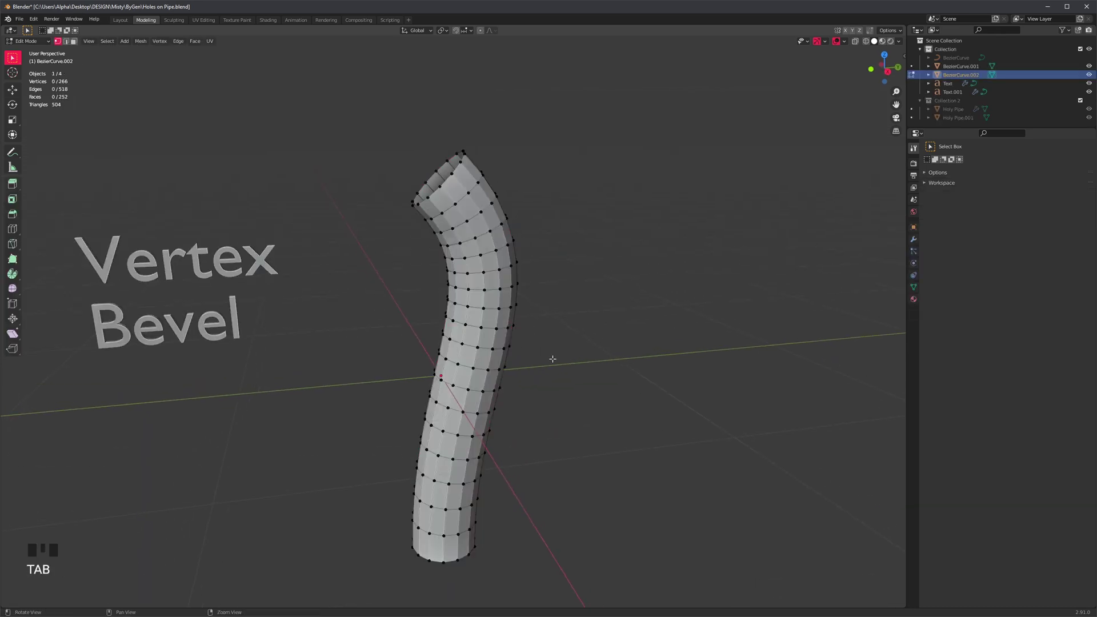
Switch to face selection, pick a face midway along the pipe and grow it into a small checkered selection
{"action": "key", "text": "alt+c"}
{"action": "left_click_drag", "start_coordinate": [536, 353], "coordinate": [529, 309], "text": "alt"}
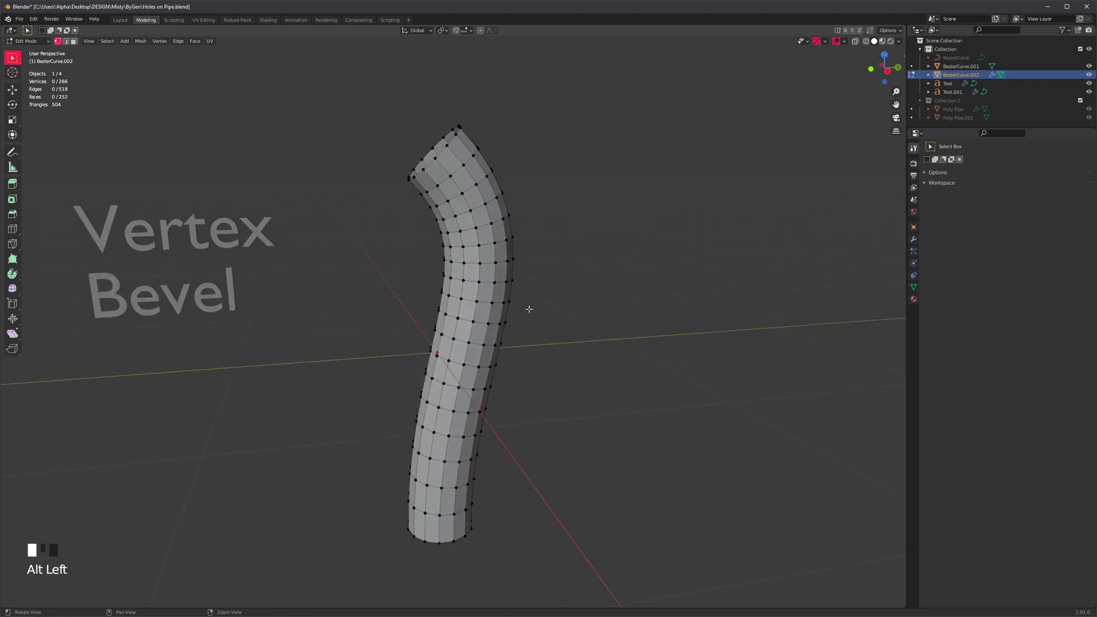
{"action": "middle_click_drag", "start_coordinate": [525, 331], "coordinate": [495, 295], "text": "alt"}
{"action": "left_click_drag", "start_coordinate": [496, 295], "coordinate": [489, 321], "text": "alt"}
{"action": "middle_click_drag", "start_coordinate": [489, 321], "coordinate": [529, 384], "text": "alt"}
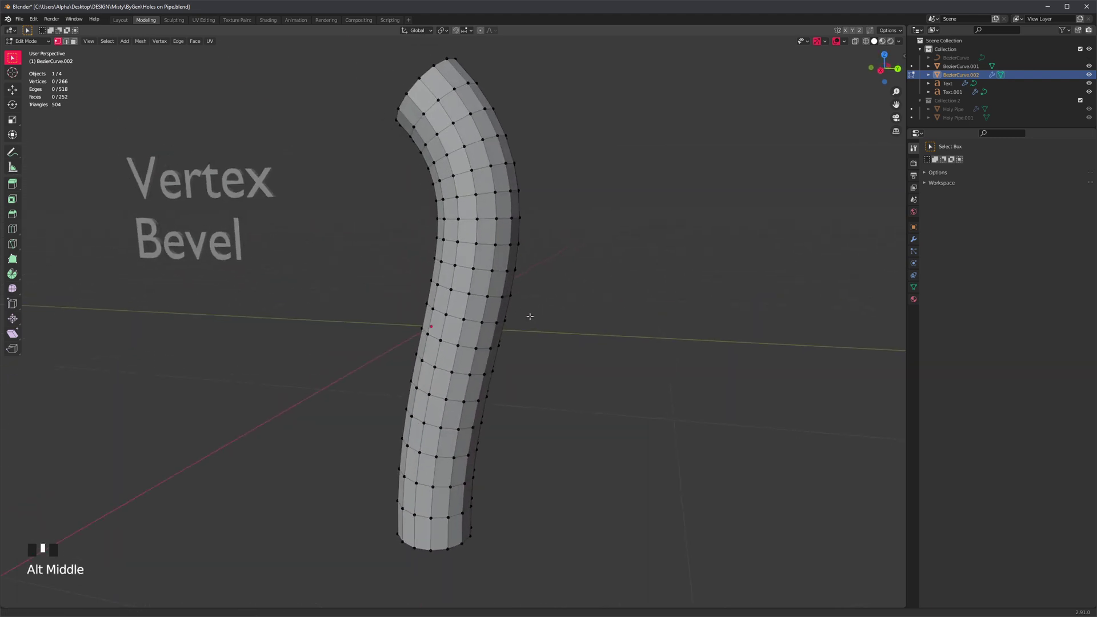
{"action": "scroll", "coordinate": [529, 384], "scroll_direction": "up", "scroll_amount": 1, "text": "alt"}
{"action": "key", "text": "3"}
{"action": "scroll", "coordinate": [602, 350], "scroll_direction": "up", "scroll_amount": 1}
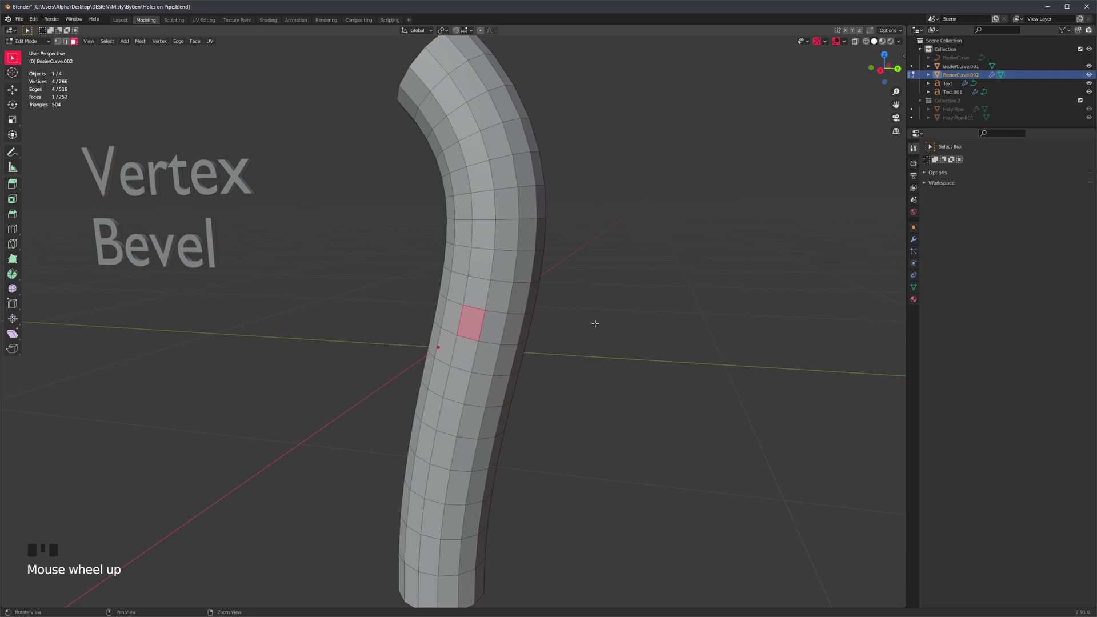
{"action": "scroll", "coordinate": [496, 307], "scroll_direction": "up", "scroll_amount": 2}
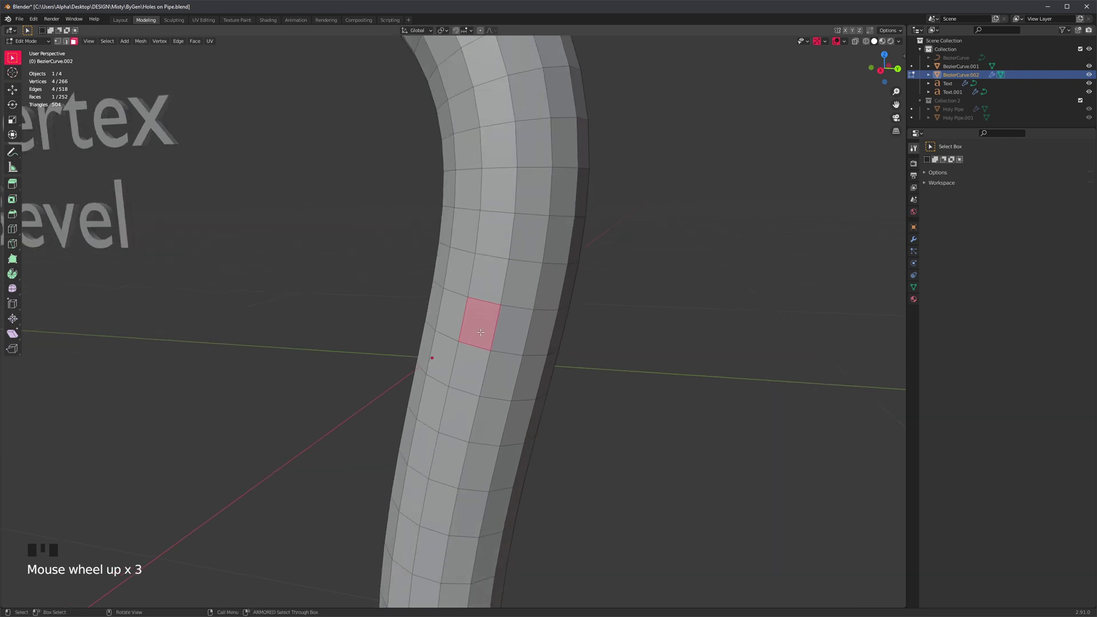
{"action": "scroll", "coordinate": [630, 370], "scroll_direction": "up", "scroll_amount": 2, "text": "ctrl+shift"}
{"action": "scroll", "coordinate": [595, 354], "scroll_direction": "down", "scroll_amount": 1}
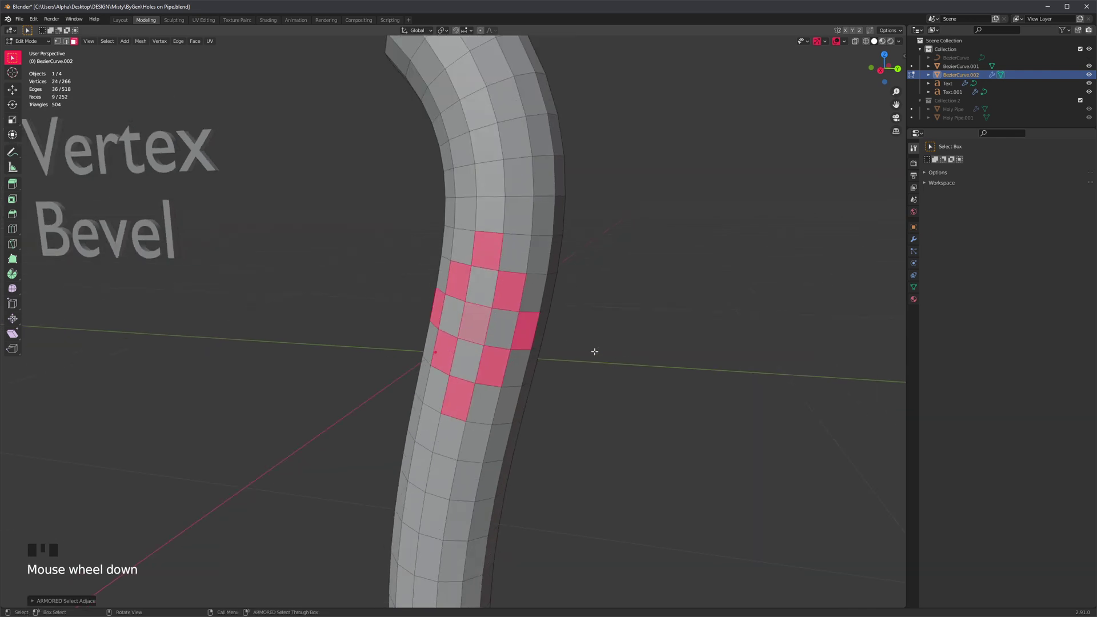
Extend the checkered face selection over the entire pipe, and clear it again
{"action": "key", "text": "ctrl+z"}
{"action": "left_click_drag", "start_coordinate": [583, 352], "coordinate": [606, 389], "text": "alt"}
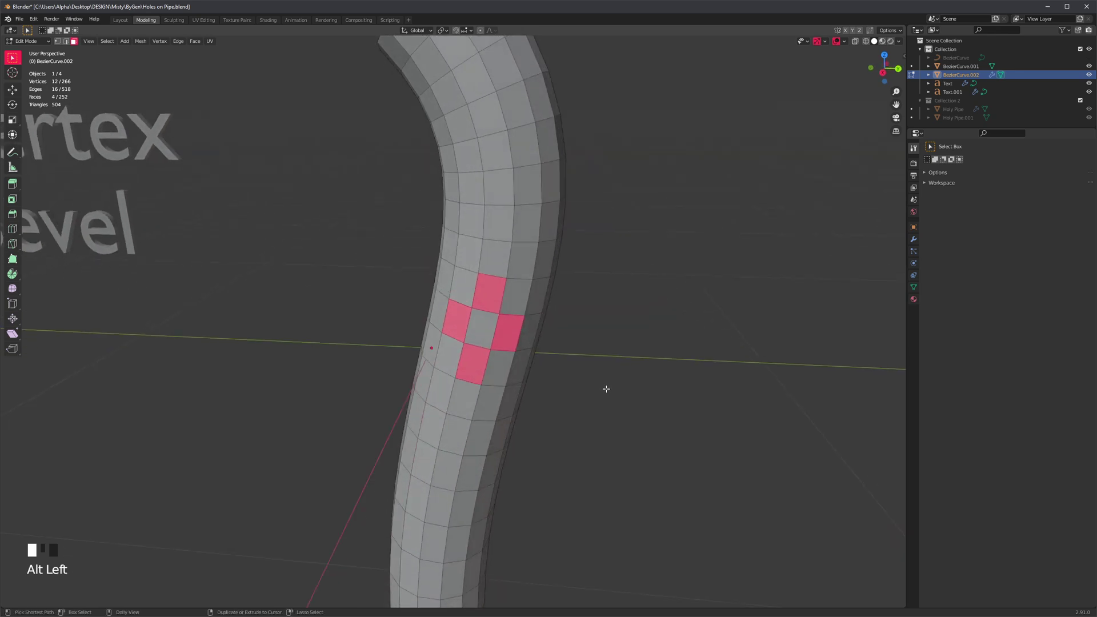
{"action": "scroll", "coordinate": [617, 402], "scroll_direction": "up", "scroll_amount": 20, "text": "ctrl+shift"}
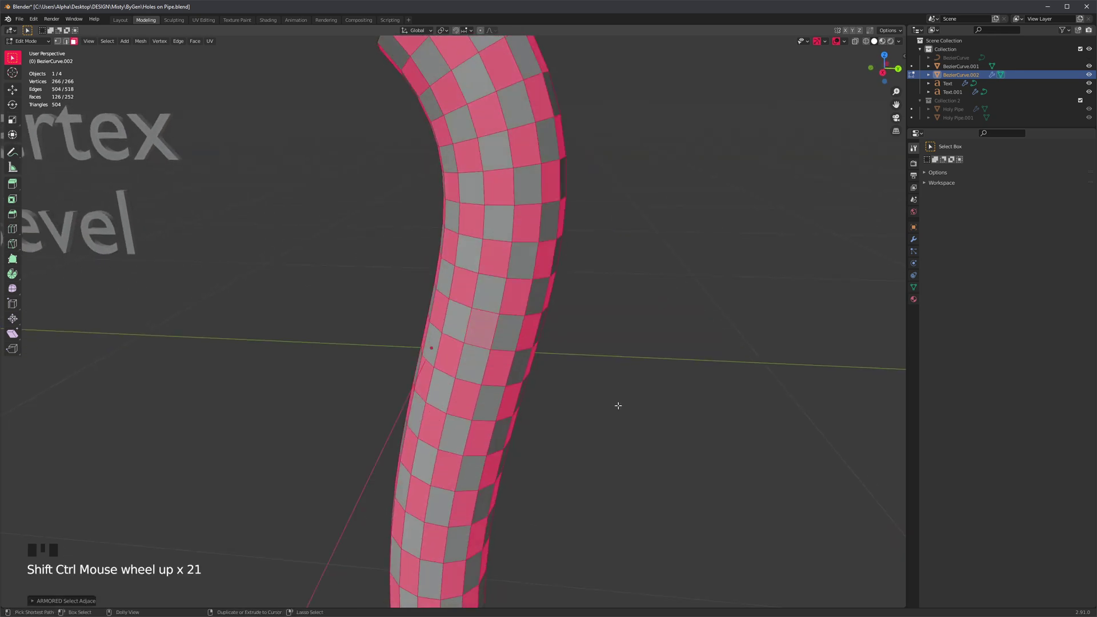
{"action": "scroll", "coordinate": [567, 406], "scroll_direction": "down", "scroll_amount": 7}
{"action": "left_click_drag", "start_coordinate": [566, 407], "coordinate": [541, 374], "text": "alt"}
{"action": "scroll", "coordinate": [520, 349], "scroll_direction": "up", "scroll_amount": 5}
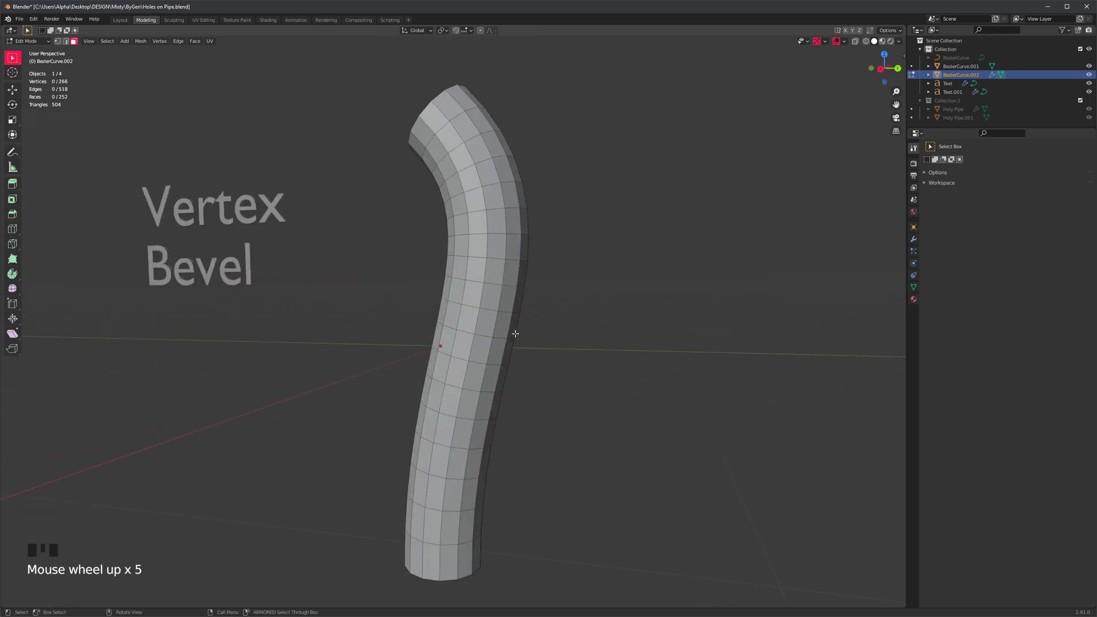
Switch to vertex selection, pick a vertex midway along the pipe and grow it into a checkered selection covering the whole pipe
{"action": "key", "text": "1"}
{"action": "left_click", "coordinate": [472, 332]}
{"action": "middle_click_drag", "start_coordinate": [473, 331], "coordinate": [517, 368], "text": "alt"}
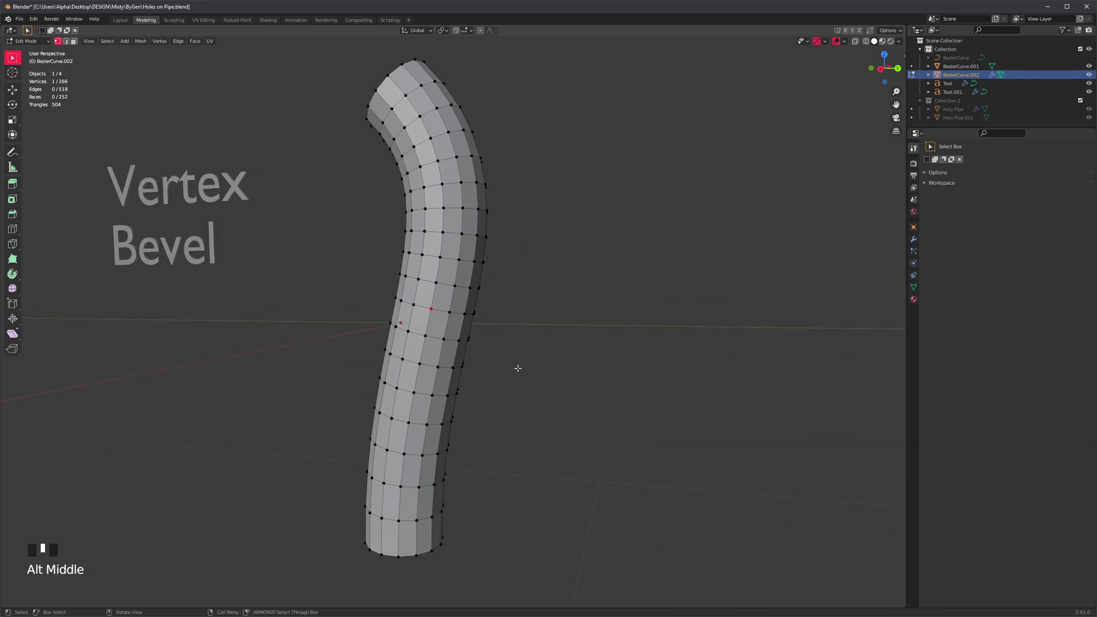
{"action": "scroll", "coordinate": [591, 407], "scroll_direction": "up", "scroll_amount": 8, "text": "ctrl+shift"}
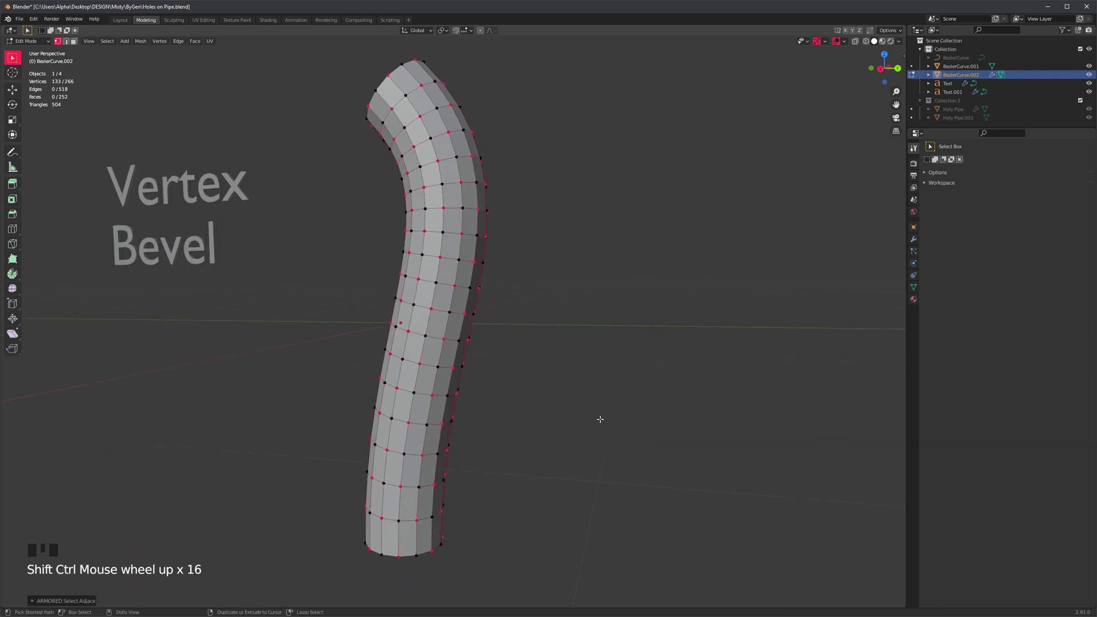
Try a vertex bevel on the checkered vertices in offset mode and undo it
{"action": "scroll", "coordinate": [571, 421], "scroll_direction": "up", "scroll_amount": 6, "text": "ctrl+shift"}
{"action": "left_click_drag", "start_coordinate": [529, 423], "coordinate": [512, 372], "text": "alt"}
{"action": "middle_click_drag", "start_coordinate": [513, 372], "coordinate": [541, 421], "text": "alt"}
{"action": "scroll", "coordinate": [525, 403], "scroll_direction": "up", "scroll_amount": 2}
{"action": "middle_click_drag", "start_coordinate": [535, 361], "coordinate": [558, 387], "text": "alt"}
{"action": "key", "text": "b"}
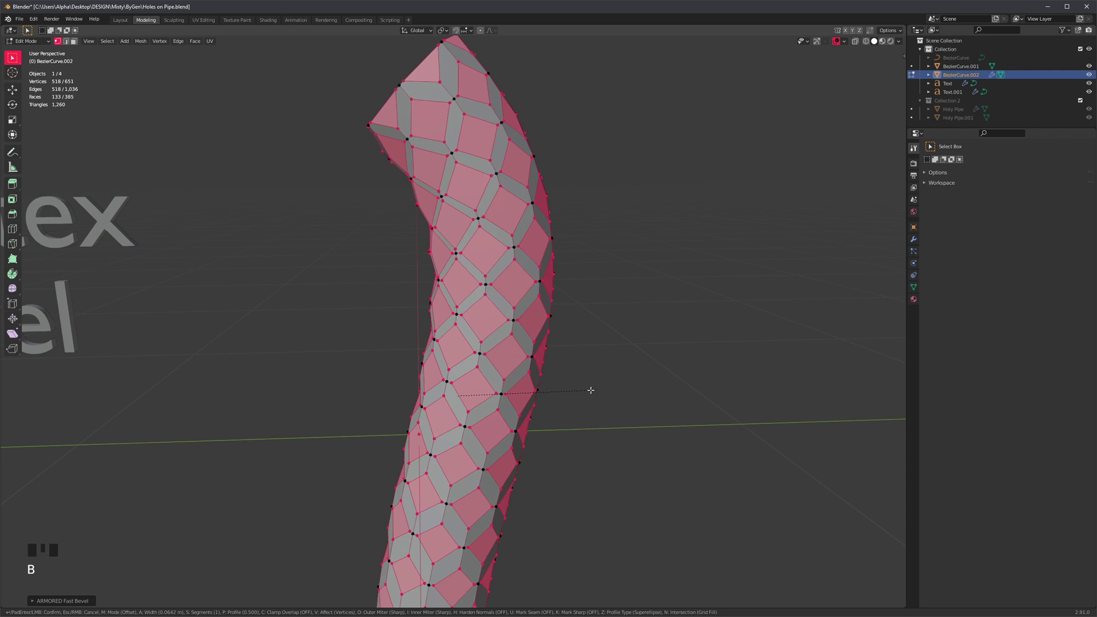
{"action": "left_click", "coordinate": [591, 388]}
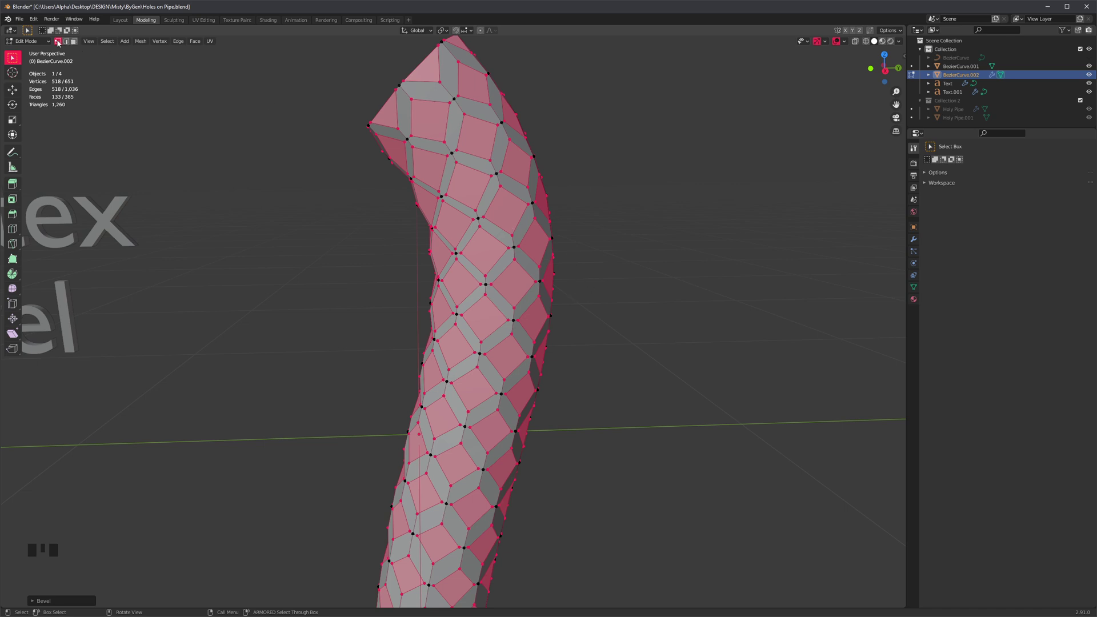
{"action": "middle_click", "coordinate": [588, 306], "text": "alt"}
{"action": "key", "text": "ctrl+z"}
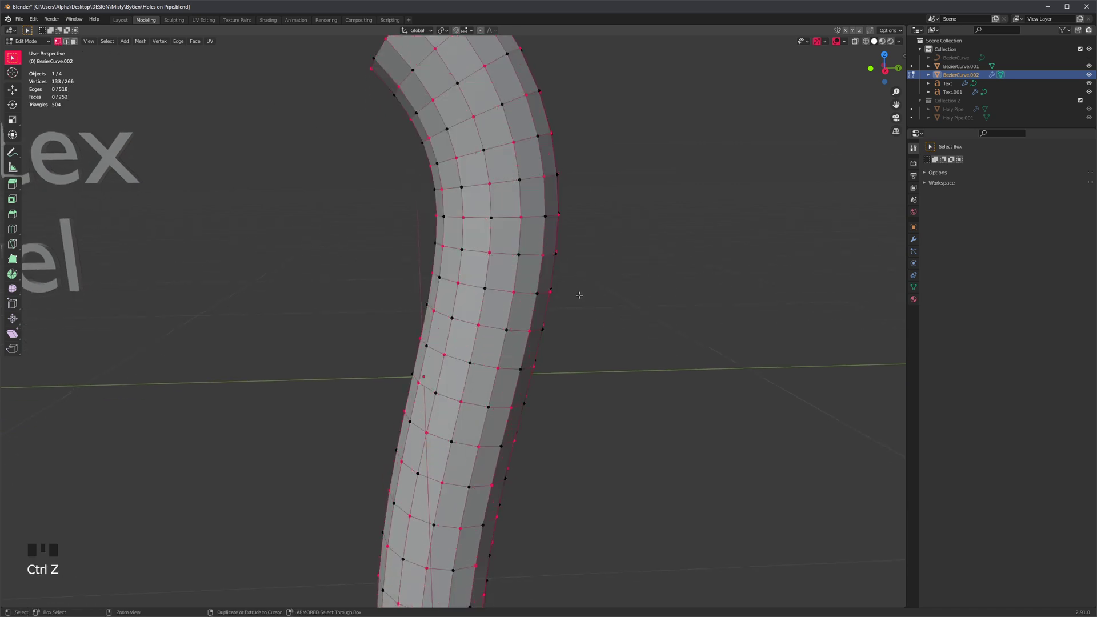
Try a vertex bevel on the checkered vertices with the width mode set to Percent, then undo it
{"action": "key", "text": "b"}
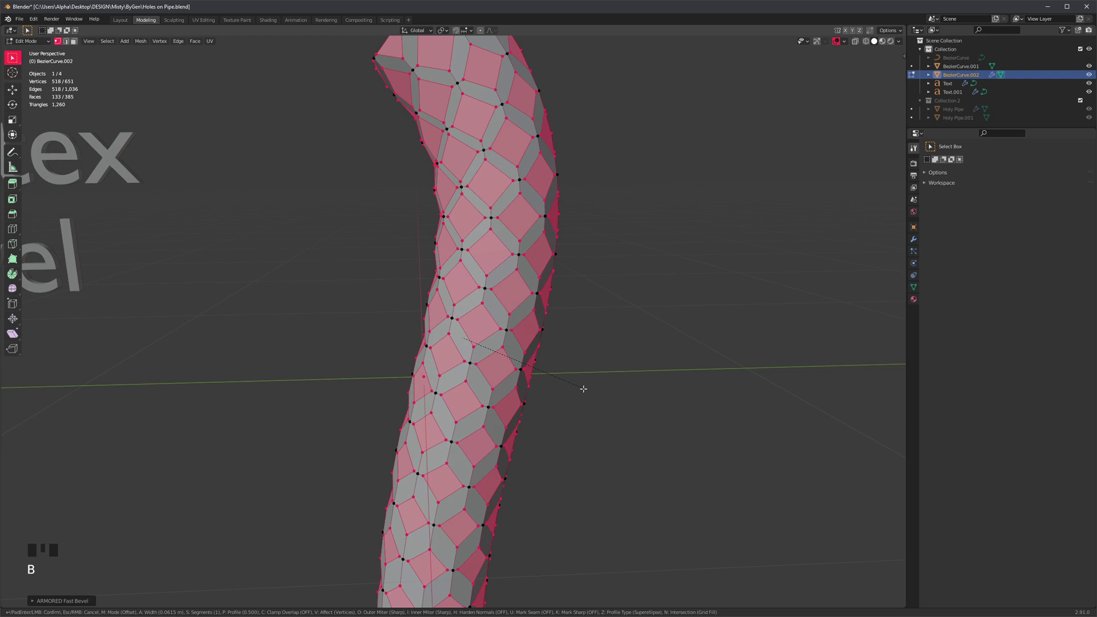
{"action": "key", "text": "m"}
{"action": "key", "text": "m"}
{"action": "key", "text": "m"}
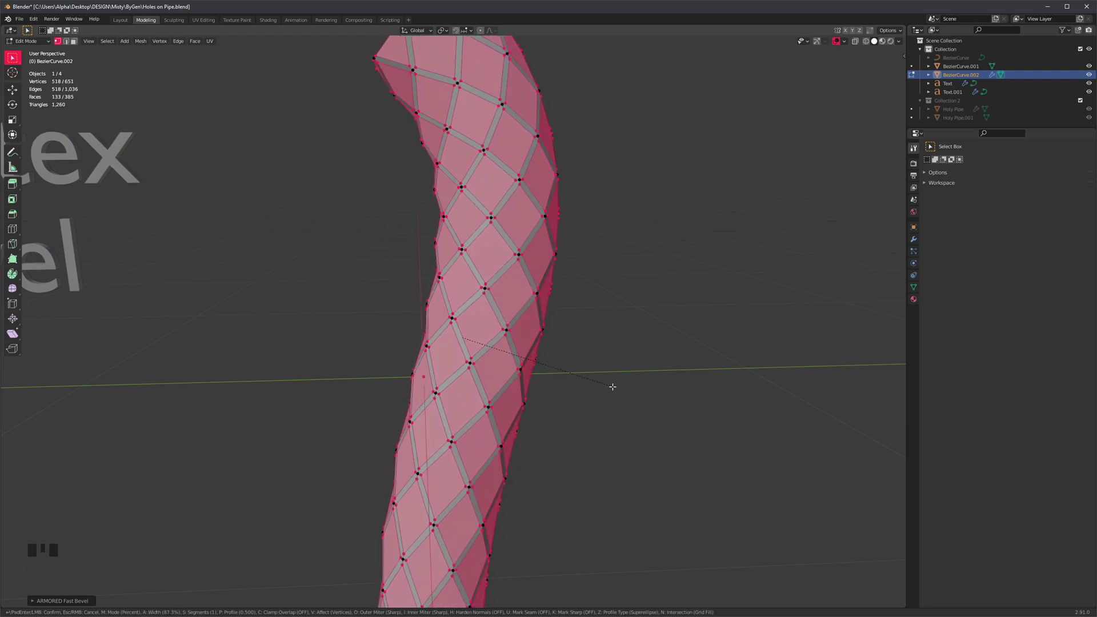
{"action": "left_click", "coordinate": [613, 387]}
{"action": "middle_click_drag", "start_coordinate": [618, 314], "coordinate": [587, 314], "text": "alt"}
{"action": "key", "text": "3"}
{"action": "left_click_drag", "start_coordinate": [562, 316], "coordinate": [538, 354], "text": "alt"}
{"action": "key", "text": "ctrl+z"}
{"action": "key", "text": "ctrl+z"}
Vertex-bevel the checkered vertices in Percent mode into large diamond faces separated by narrow strips, and switch to face selection
{"action": "key", "text": "b"}
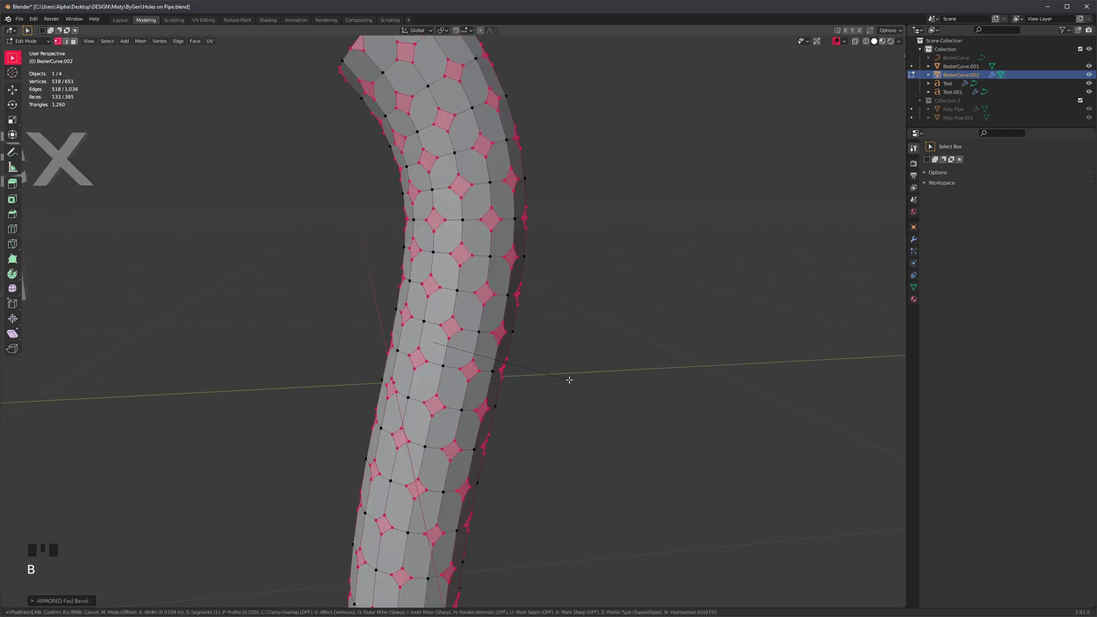
{"action": "key", "text": "m"}
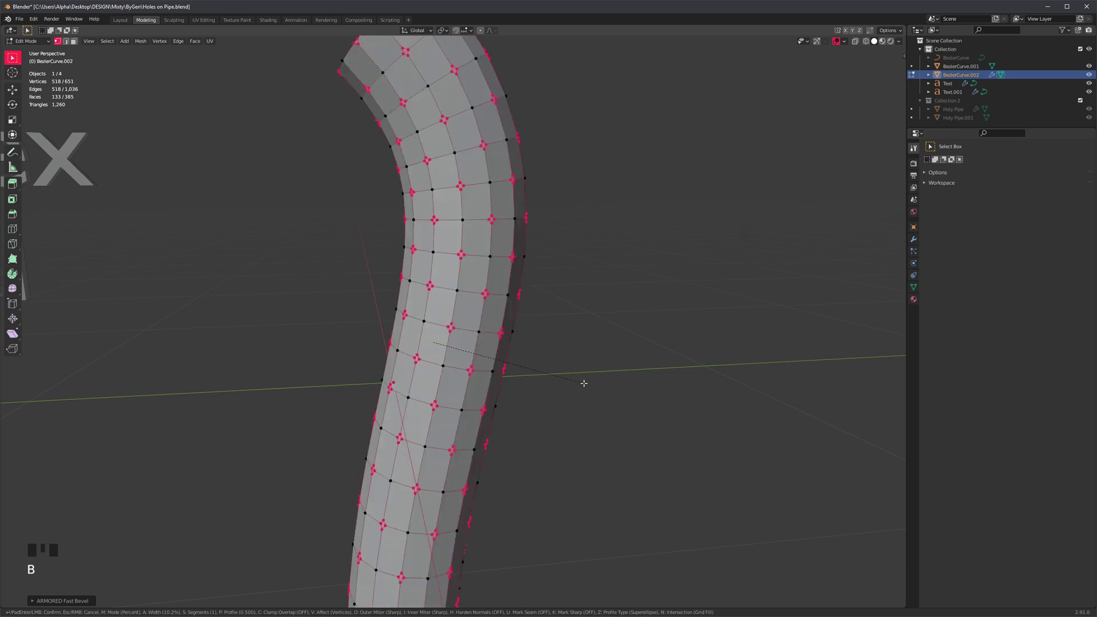
{"action": "left_click", "coordinate": [606, 385]}
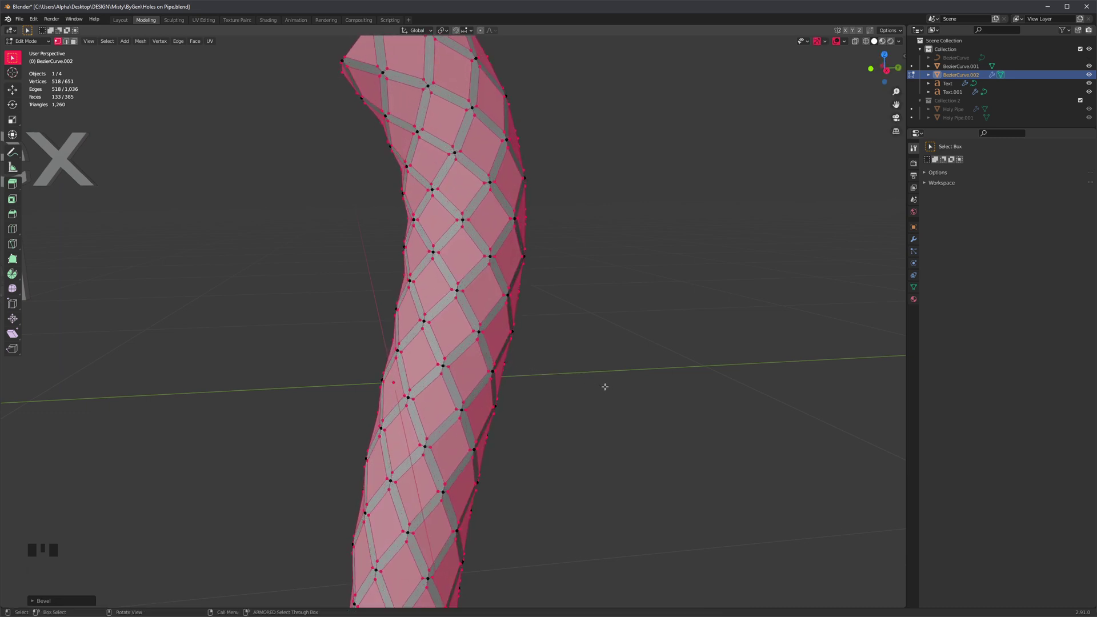
{"action": "key", "text": "3"}
{"action": "scroll", "coordinate": [536, 307], "scroll_direction": "up", "scroll_amount": 2}
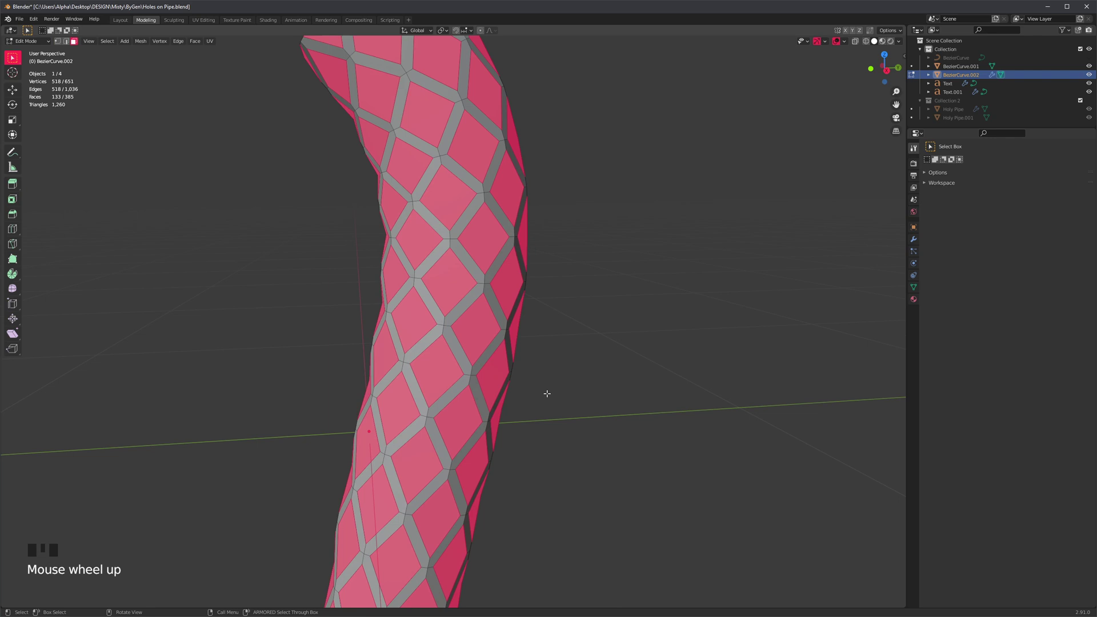
Inset the selected diamond faces with a thickness of about 0.016
{"action": "key", "text": "i"}
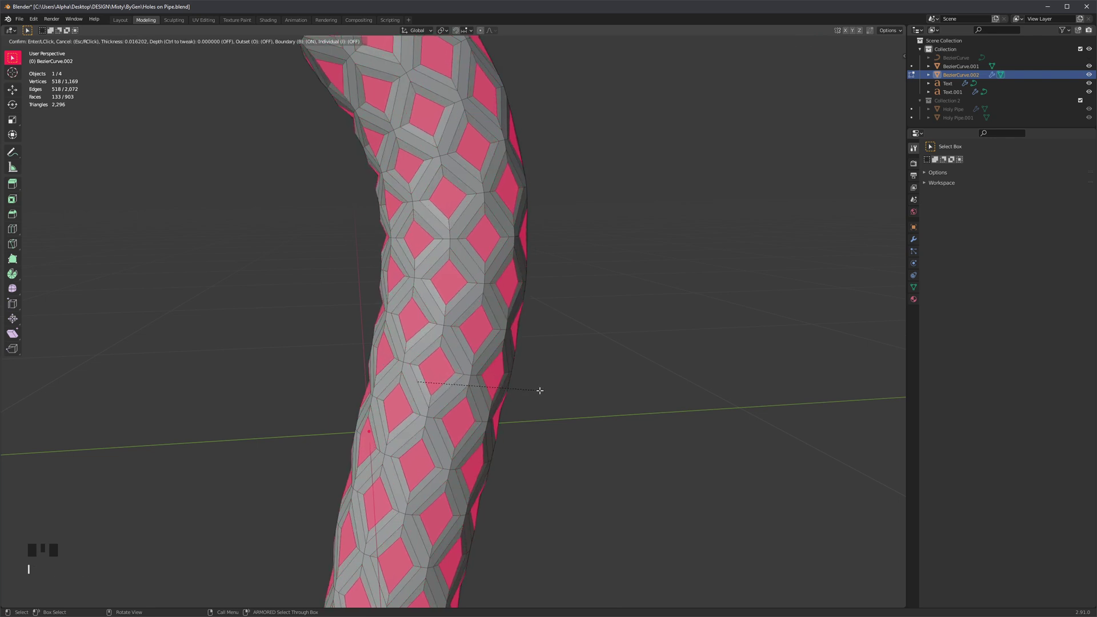
{"action": "left_click", "coordinate": [538, 390]}
{"action": "left_click_drag", "start_coordinate": [539, 390], "coordinate": [594, 299], "text": "alt"}
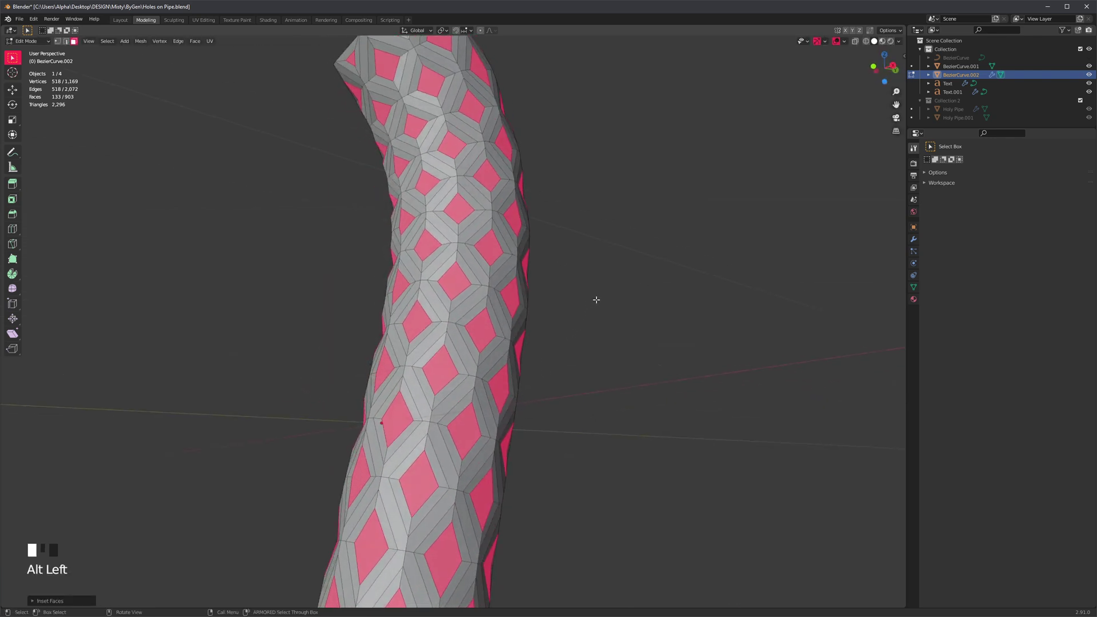
Push the inset diamond faces inward along their normals with two Shrink/Fatten operations to form recesses with sloped walls
{"action": "scroll", "coordinate": [546, 308], "scroll_direction": "up", "scroll_amount": 2}
{"action": "key", "text": "alt+s"}
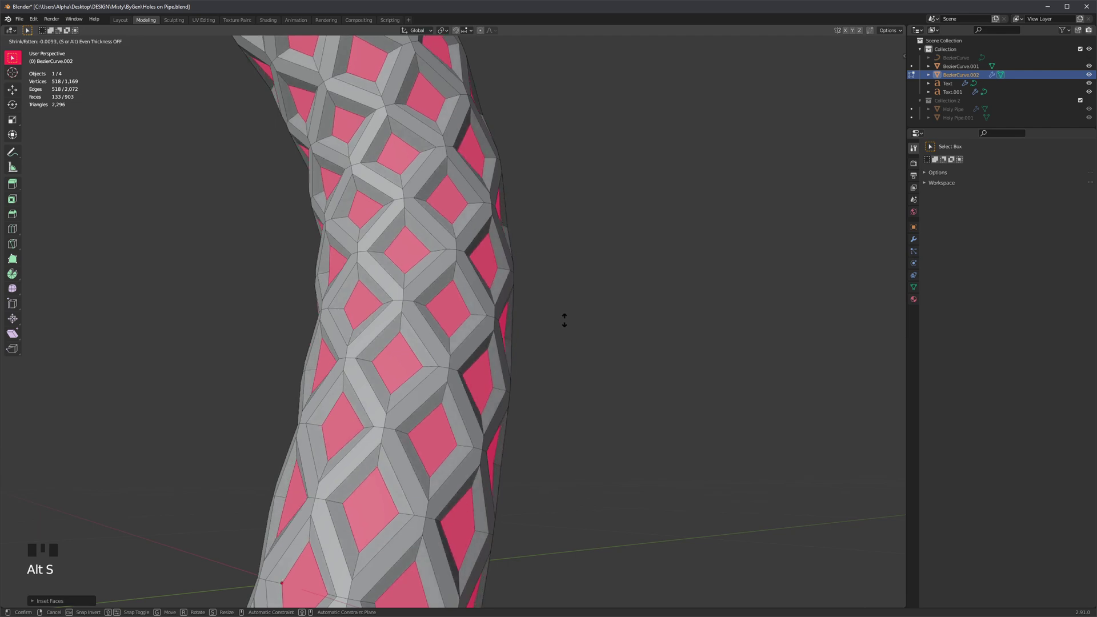
{"action": "left_click", "coordinate": [564, 320]}
{"action": "left_click_drag", "start_coordinate": [564, 320], "coordinate": [524, 377], "text": "alt"}
{"action": "key", "text": "alt+s"}
{"action": "left_click", "coordinate": [605, 359]}
{"action": "scroll", "coordinate": [545, 361], "scroll_direction": "down", "scroll_amount": 2}
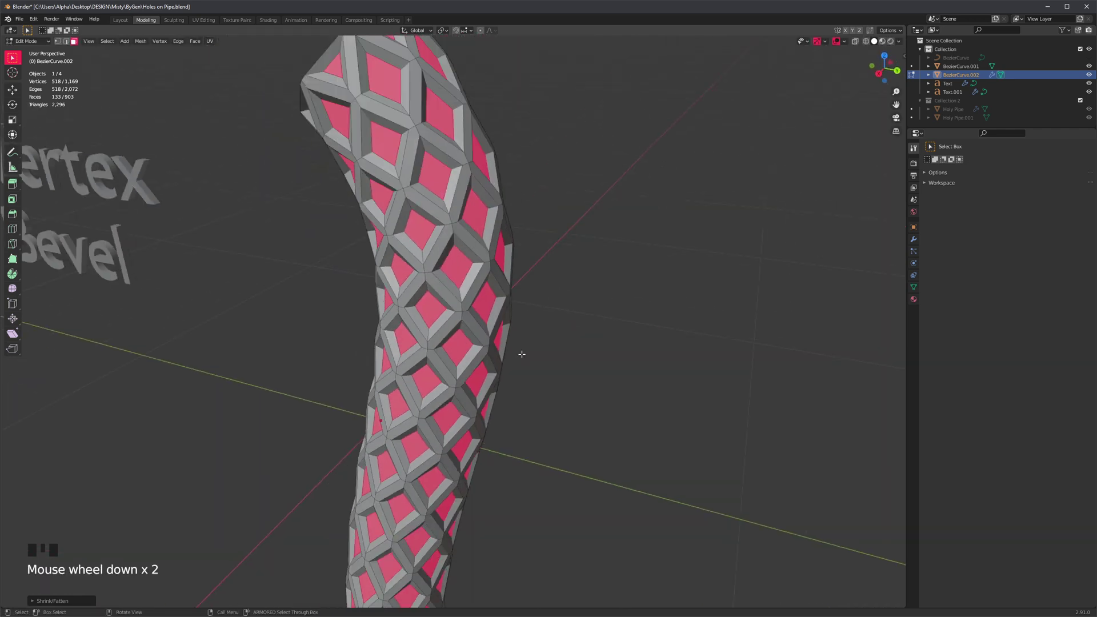
{"action": "middle_click", "coordinate": [550, 372], "text": "alt"}
Add a face map to the pipe mesh and assign the selected recessed faces to it
{"action": "left_click", "coordinate": [913, 286]}
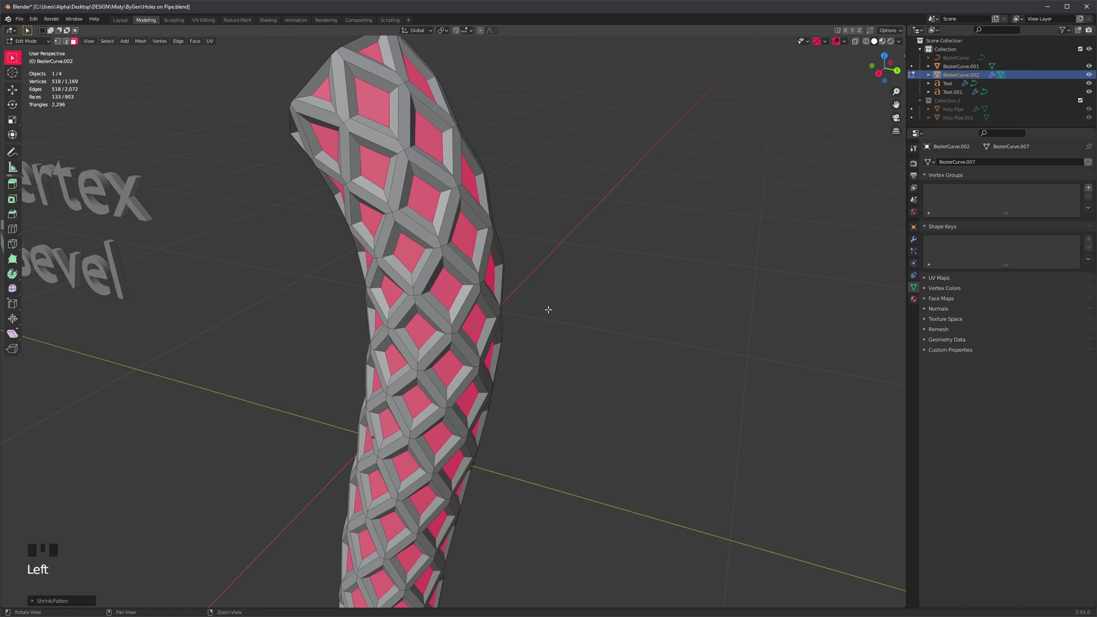
{"action": "middle_click", "coordinate": [590, 394], "text": "alt"}
{"action": "left_click_drag", "start_coordinate": [590, 394], "coordinate": [625, 331], "text": "alt"}
{"action": "middle_click", "coordinate": [801, 294], "text": "alt"}
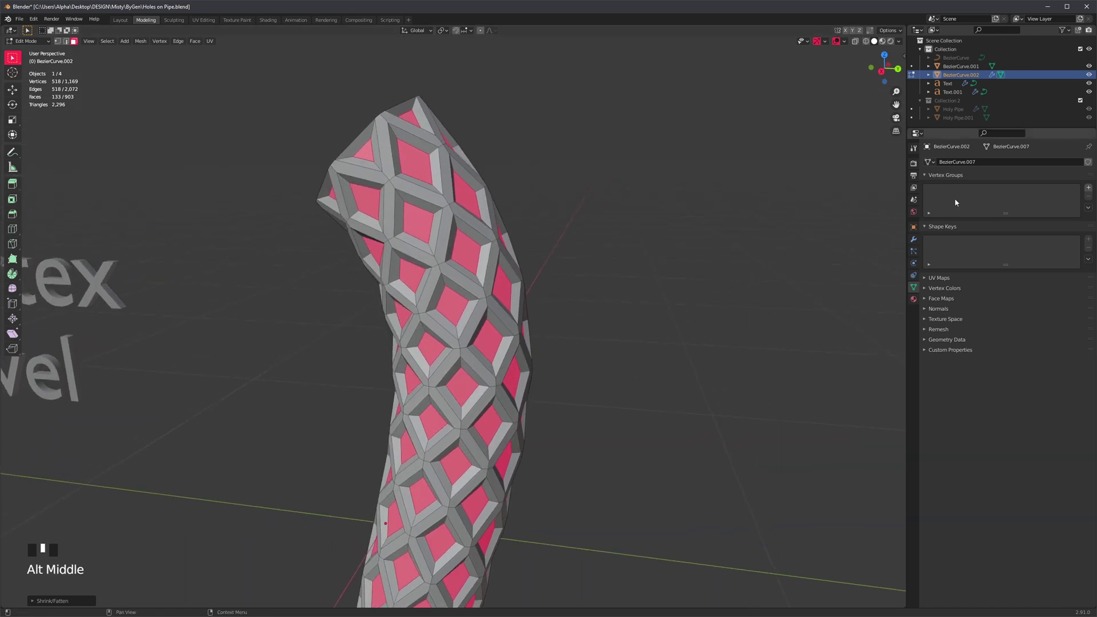
{"action": "left_click", "coordinate": [927, 300]}
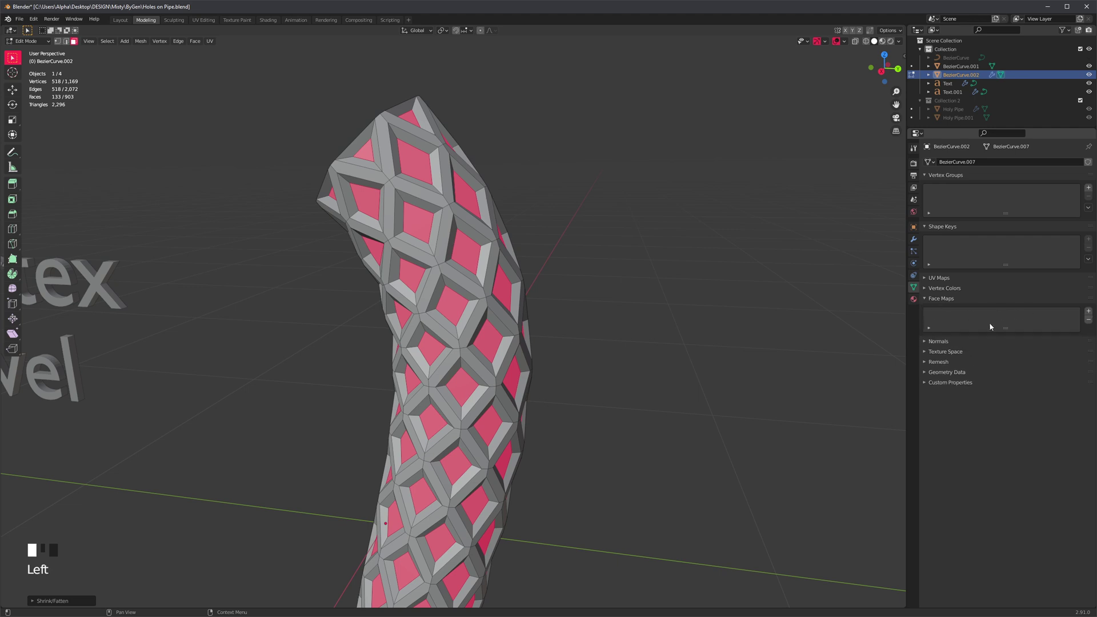
{"action": "left_click", "coordinate": [1088, 311]}
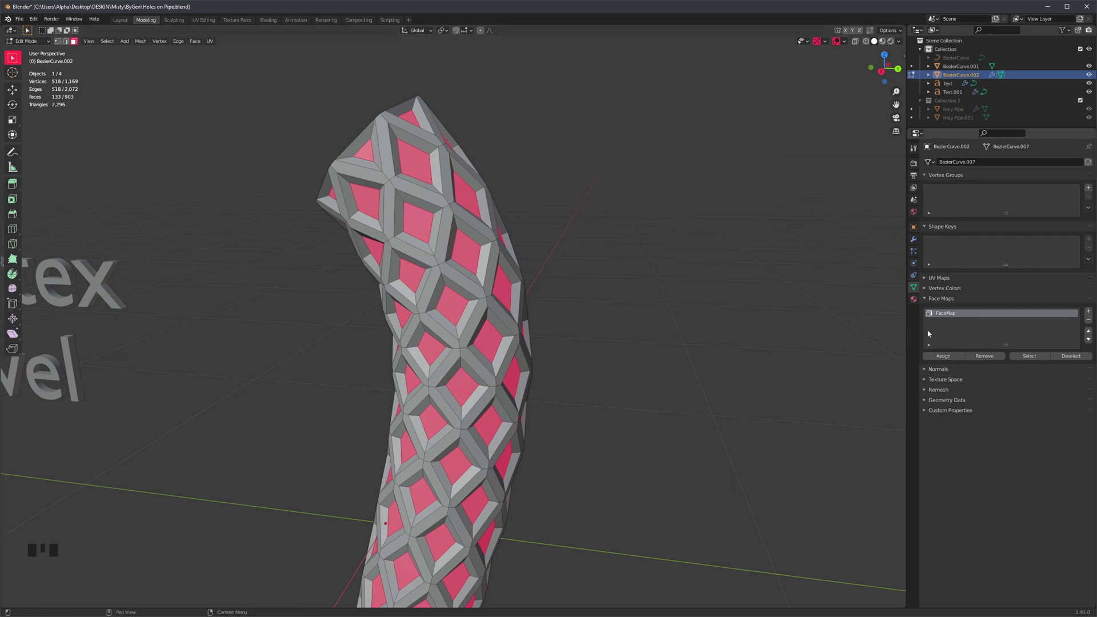
{"action": "left_click", "coordinate": [947, 357]}
Clear the selection and reselect the recessed faces from the face map
{"action": "key", "text": "alt+a"}
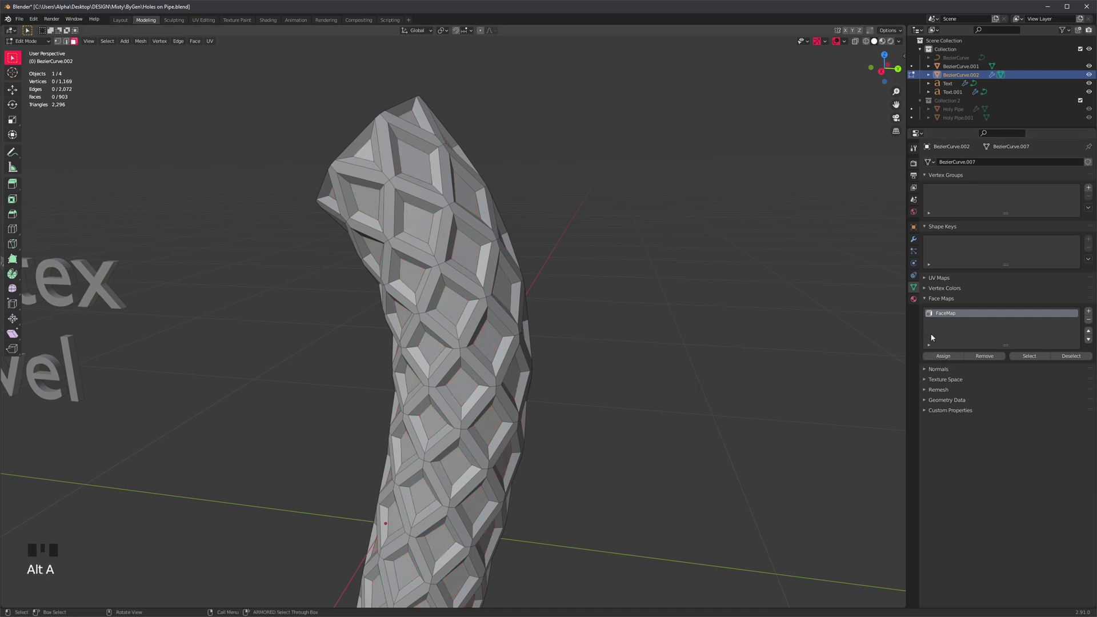
{"action": "left_click", "coordinate": [1031, 356]}
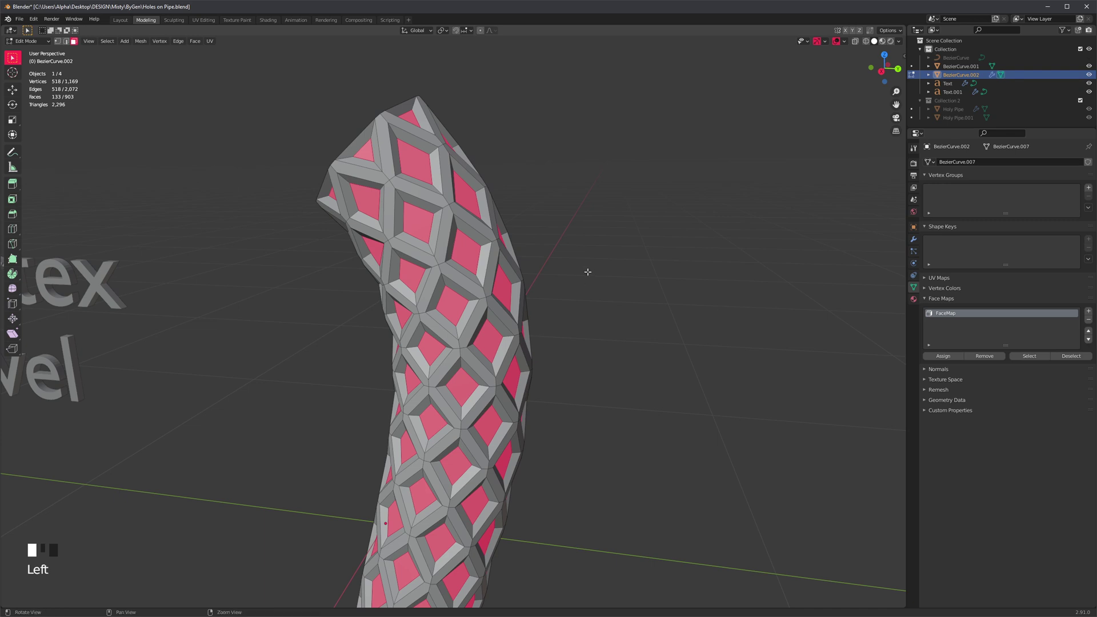
{"action": "left_click_drag", "start_coordinate": [587, 272], "coordinate": [597, 277], "text": "alt"}
{"action": "scroll", "coordinate": [571, 274], "scroll_direction": "down", "scroll_amount": 2}
{"action": "middle_click_drag", "start_coordinate": [383, 274], "coordinate": [350, 255], "text": "alt"}
{"action": "scroll", "coordinate": [350, 255], "scroll_direction": "up", "scroll_amount": 2}
{"action": "left_click_drag", "start_coordinate": [350, 254], "coordinate": [558, 303], "text": "alt"}
{"action": "middle_click", "coordinate": [370, 261], "text": "alt"}
Switch to edge selection, expand the selection to the edge rings around the recesses, and subdivide it
{"action": "key", "text": "2"}
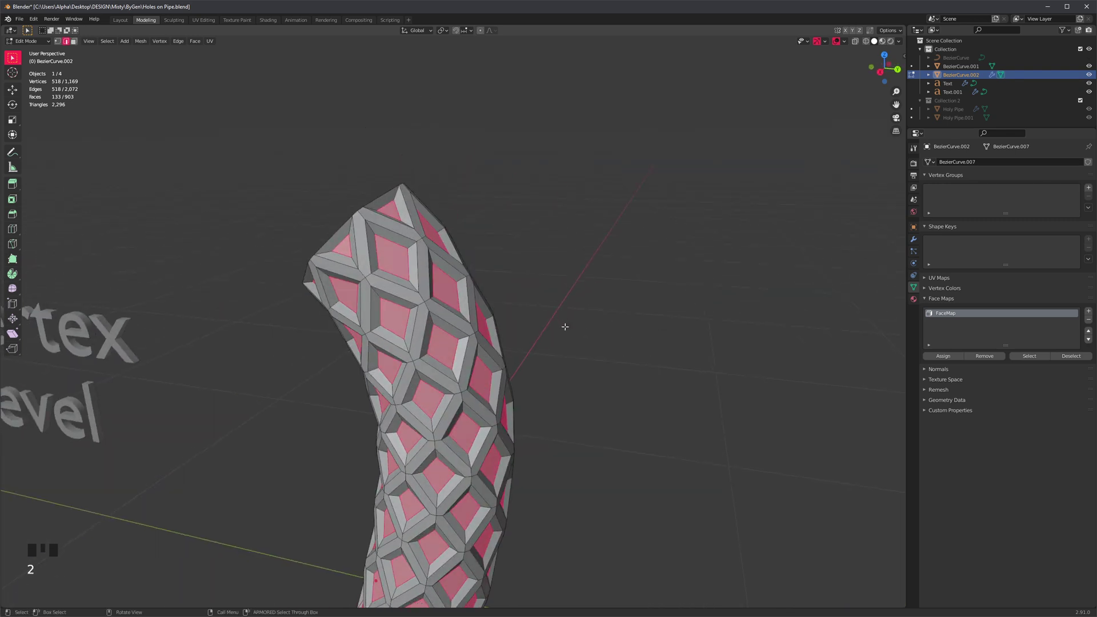
{"action": "key", "text": "alt+r"}
{"action": "scroll", "coordinate": [575, 337], "scroll_direction": "up", "scroll_amount": 2}
{"action": "left_click_drag", "start_coordinate": [414, 332], "coordinate": [379, 327], "text": "alt"}
{"action": "left_click_drag", "start_coordinate": [581, 323], "coordinate": [573, 296], "text": "alt"}
{"action": "right_click", "coordinate": [634, 266]}
{"action": "left_click", "coordinate": [634, 266]}
{"action": "scroll", "coordinate": [560, 318], "scroll_direction": "down", "scroll_amount": 2}
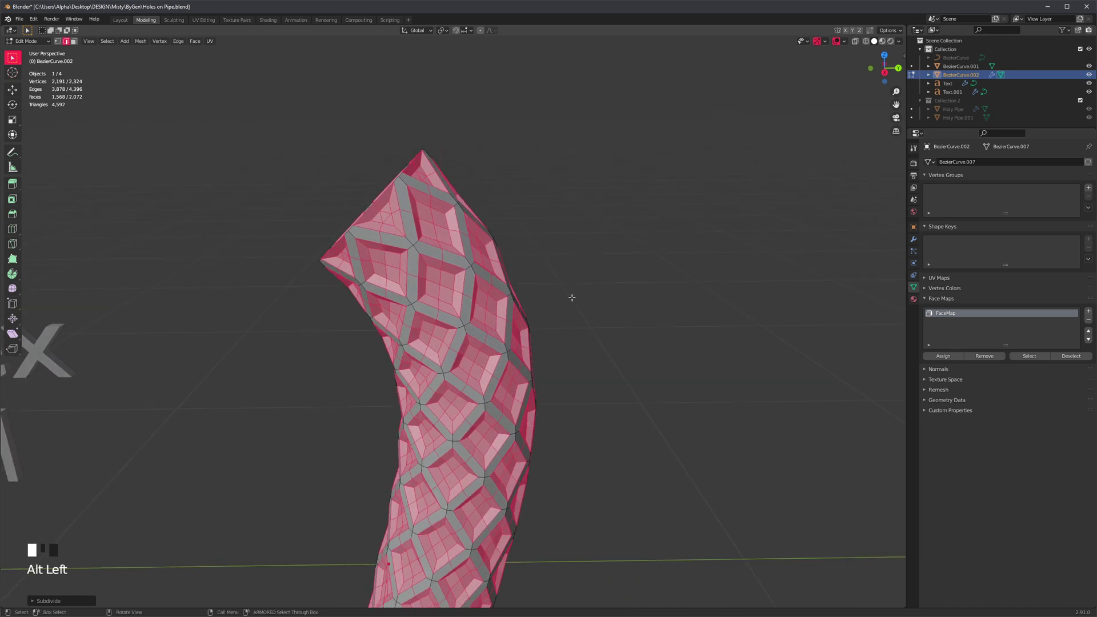
Select two crossing edge loops through a recess near the pipe's upper end and examine how they run across the pipe
{"action": "scroll", "coordinate": [572, 298], "scroll_direction": "up", "scroll_amount": 2}
{"action": "middle_click", "coordinate": [600, 331], "text": "alt"}
{"action": "left_click_drag", "start_coordinate": [599, 331], "coordinate": [600, 299], "text": "alt"}
{"action": "key", "text": "2"}
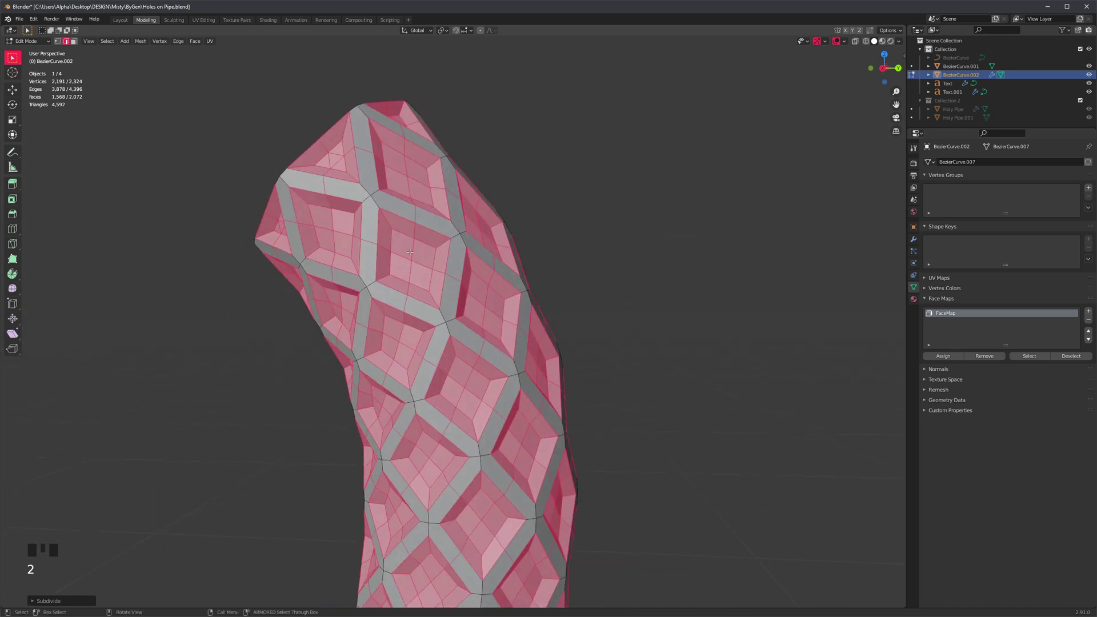
{"action": "triple_click", "coordinate": [409, 252]}
{"action": "triple_click", "coordinate": [420, 251], "text": "shift"}
{"action": "middle_click", "coordinate": [257, 284], "text": "alt"}
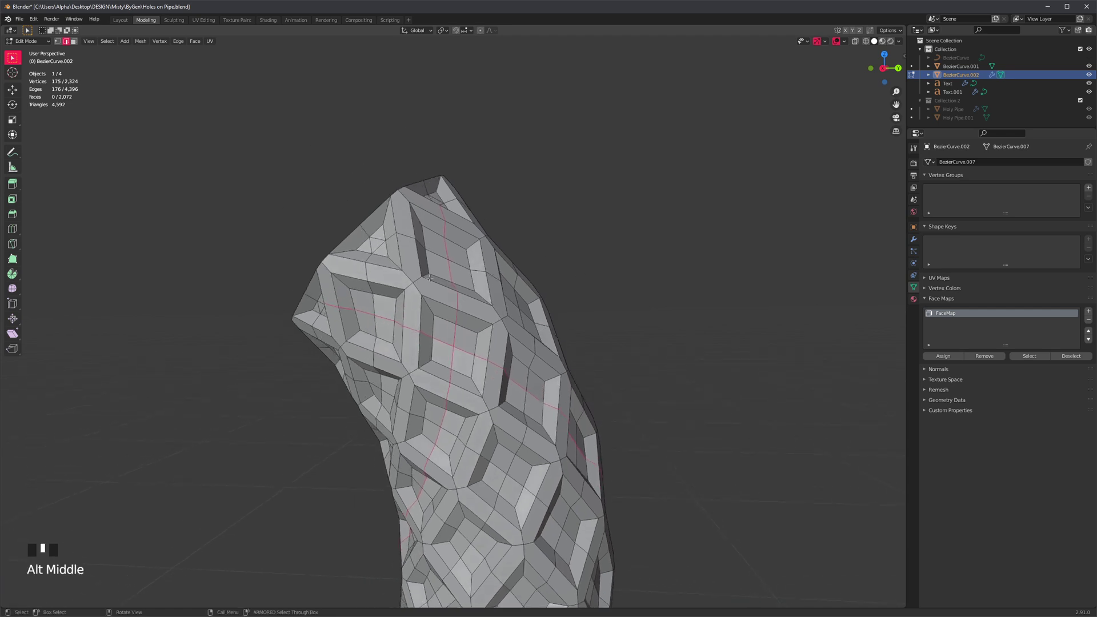
{"action": "scroll", "coordinate": [257, 284], "scroll_direction": "up", "scroll_amount": 2}
{"action": "left_click_drag", "start_coordinate": [611, 451], "coordinate": [400, 168], "text": "alt"}
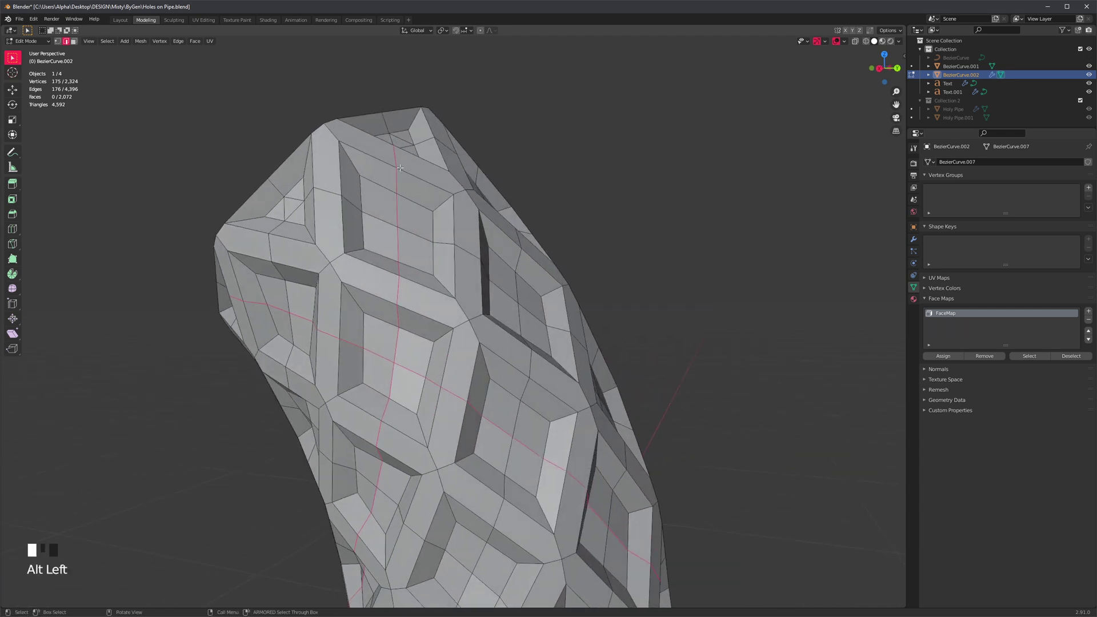
{"action": "left_click_drag", "start_coordinate": [379, 420], "coordinate": [334, 302], "text": "alt"}
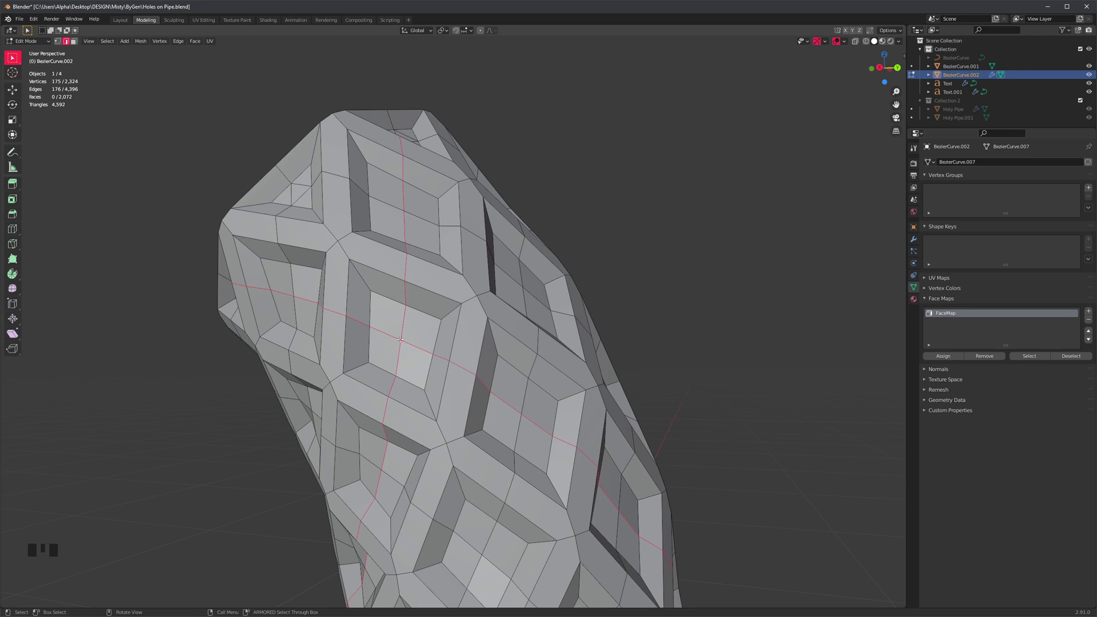
{"action": "scroll", "coordinate": [629, 328], "scroll_direction": "down", "scroll_amount": 4}
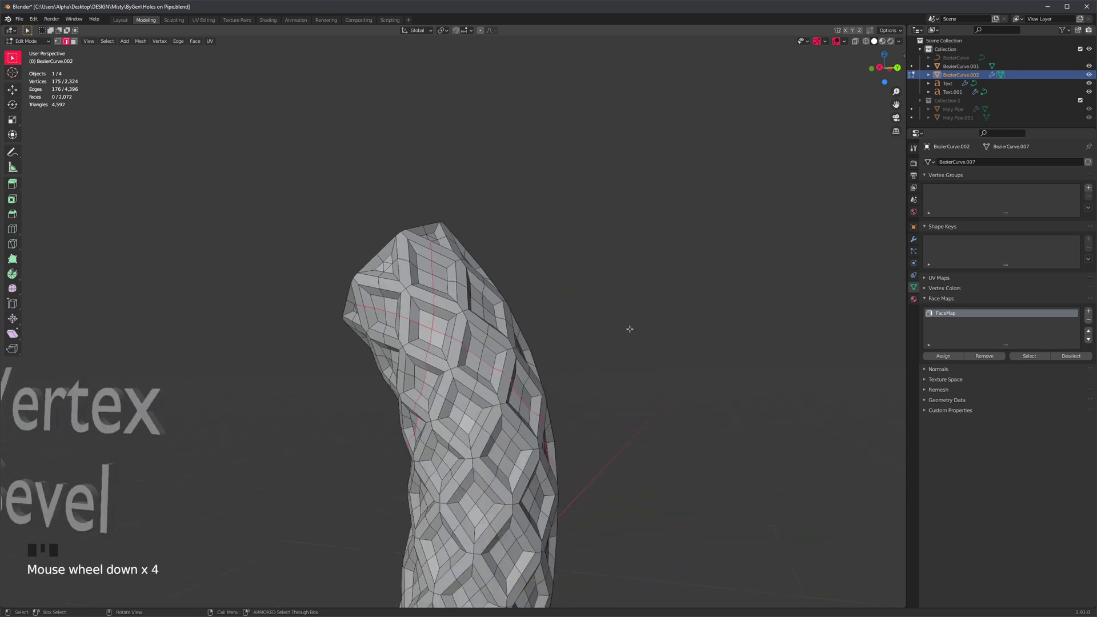
{"action": "middle_click_drag", "start_coordinate": [537, 340], "coordinate": [523, 294], "text": "alt"}
{"action": "left_click_drag", "start_coordinate": [524, 294], "coordinate": [616, 326], "text": "alt"}
Clear the edge loop selection and select the subdivided recess floors from the face map
{"action": "key", "text": "alt+a"}
{"action": "left_click", "coordinate": [1028, 355]}
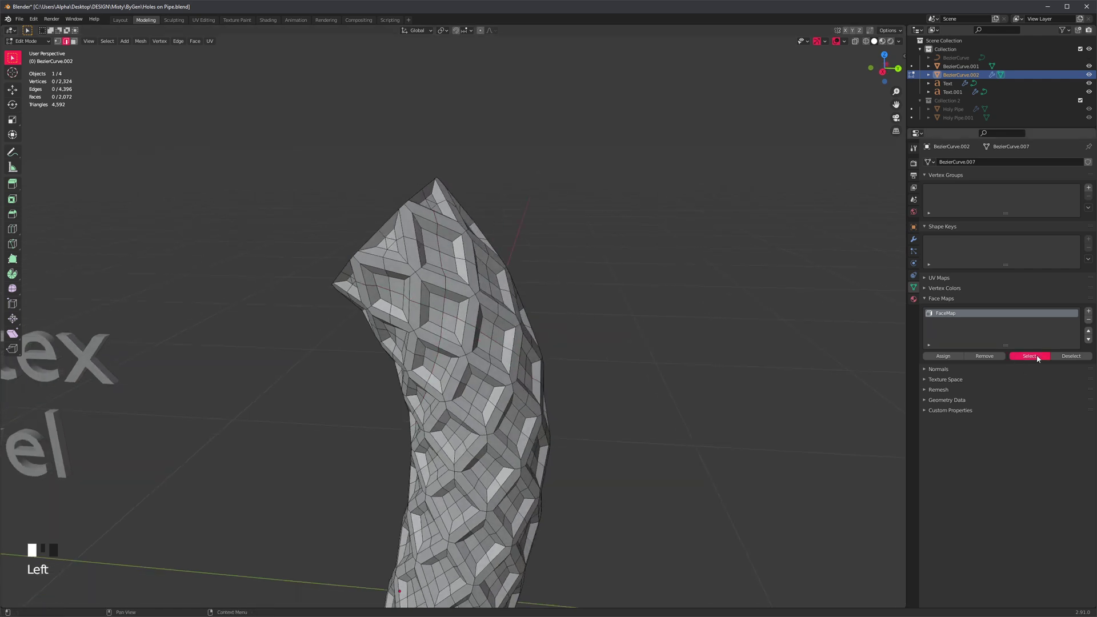
{"action": "scroll", "coordinate": [439, 318], "scroll_direction": "up", "scroll_amount": 3}
{"action": "left_click_drag", "start_coordinate": [428, 311], "coordinate": [432, 315], "text": "alt"}
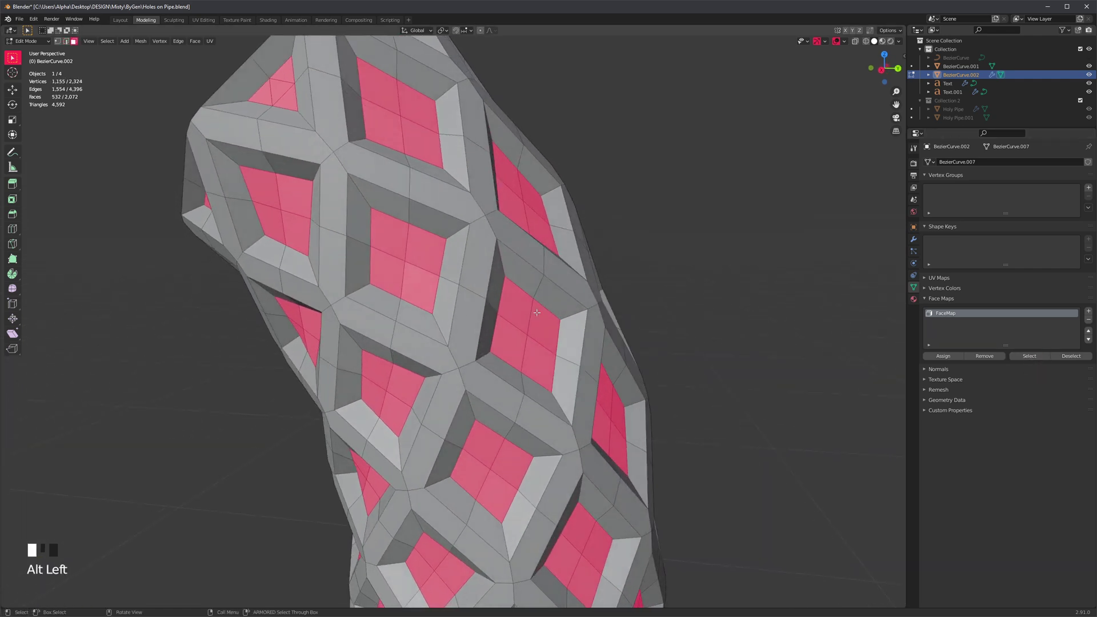
Shift the selection from the recess floors to the adjacent sloped wall faces around every recess
{"action": "middle_click_drag", "start_coordinate": [563, 283], "coordinate": [553, 331], "text": "alt"}
{"action": "scroll", "coordinate": [570, 341], "scroll_direction": "up", "scroll_amount": 1, "text": "ctrl+shift"}
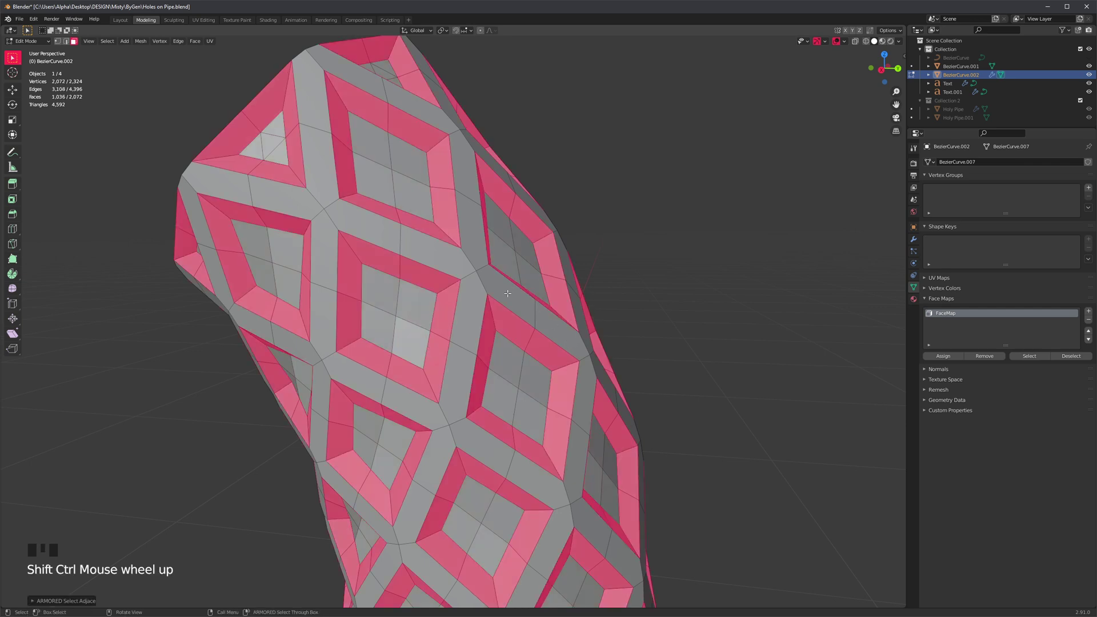
{"action": "middle_click", "coordinate": [570, 341], "text": "alt"}
{"action": "left_click_drag", "start_coordinate": [394, 257], "coordinate": [405, 263], "text": "alt"}
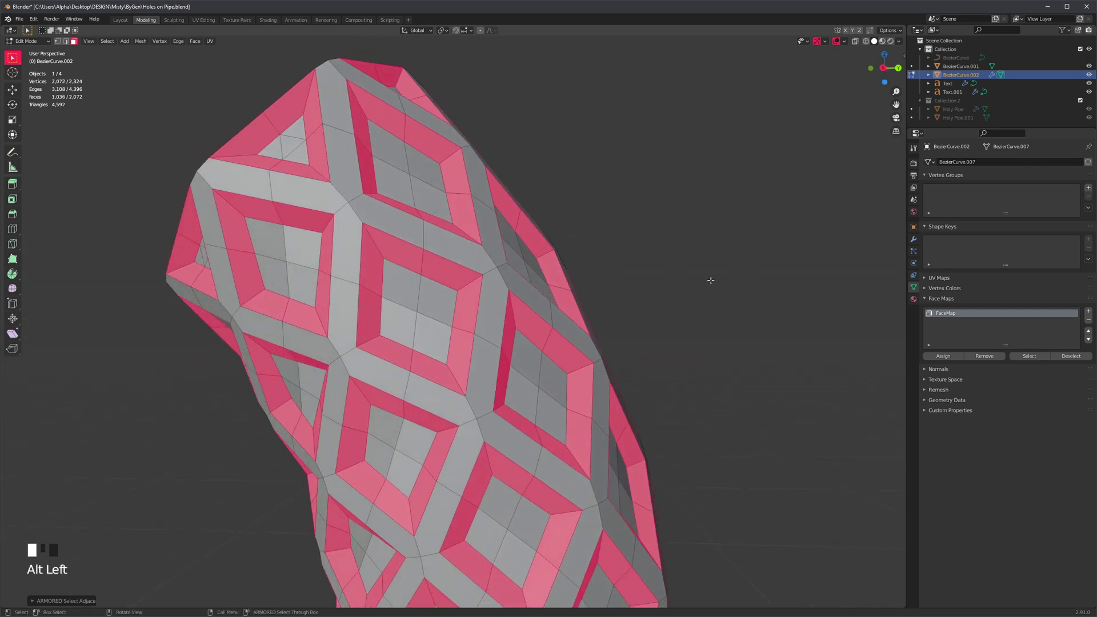
{"action": "middle_click", "coordinate": [693, 289], "text": "alt"}
{"action": "middle_click", "coordinate": [645, 297], "text": "alt"}
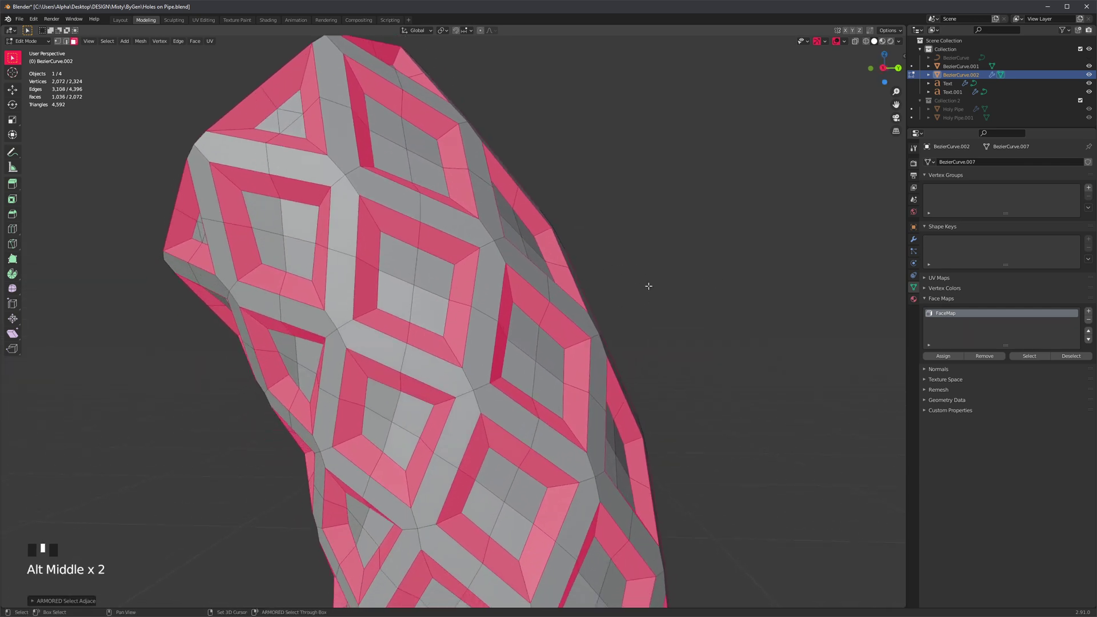
Connect the selected recess walls with an edge count of 2 and a stretch of 35.10 to add support loops
{"action": "key", "text": "shift+c"}
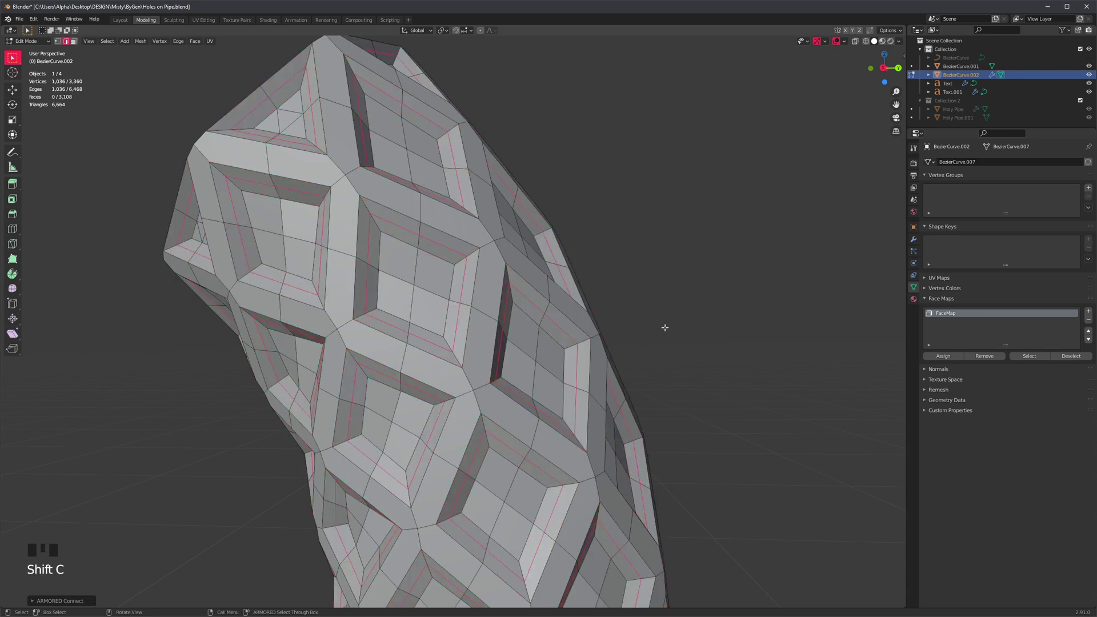
{"action": "key", "text": "t"}
{"action": "scroll", "coordinate": [740, 342], "scroll_direction": "up", "scroll_amount": 1, "text": "ctrl"}
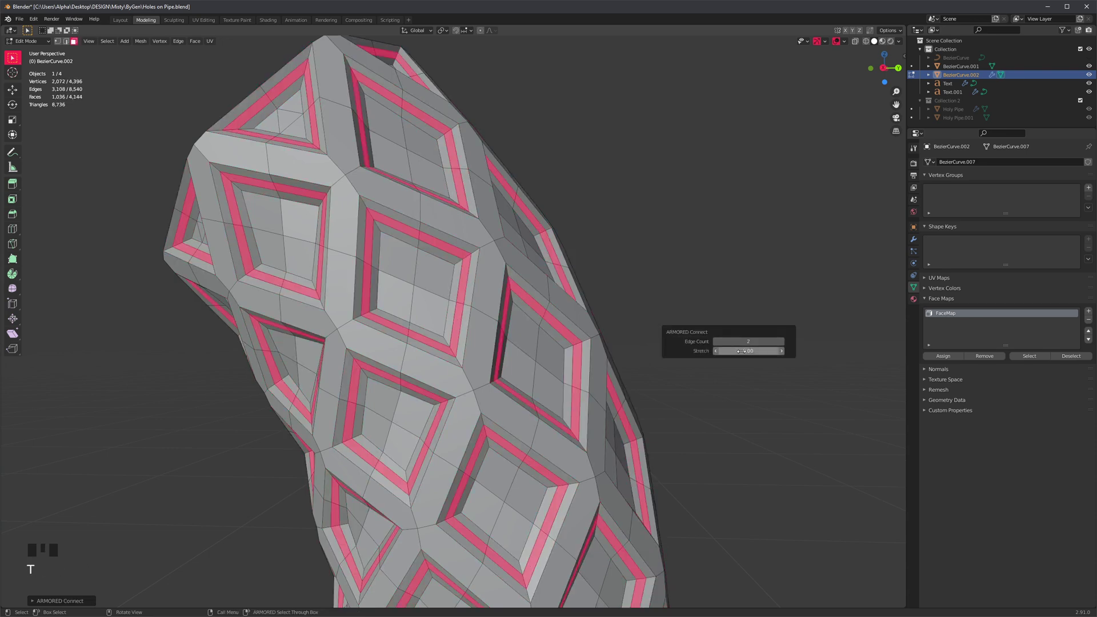
{"action": "left_click_drag", "start_coordinate": [741, 350], "coordinate": [811, 351]}
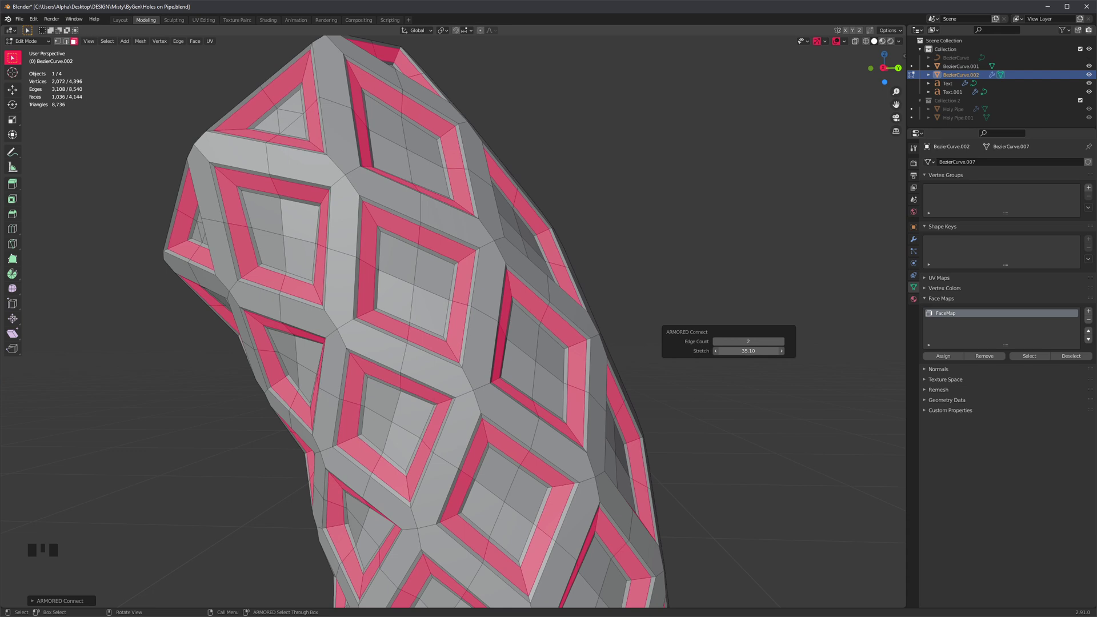
{"action": "middle_click_drag", "start_coordinate": [343, 311], "coordinate": [365, 282], "text": "alt"}
{"action": "scroll", "coordinate": [370, 365], "scroll_direction": "down", "scroll_amount": 3}
{"action": "left_click_drag", "start_coordinate": [365, 283], "coordinate": [368, 290], "text": "alt"}
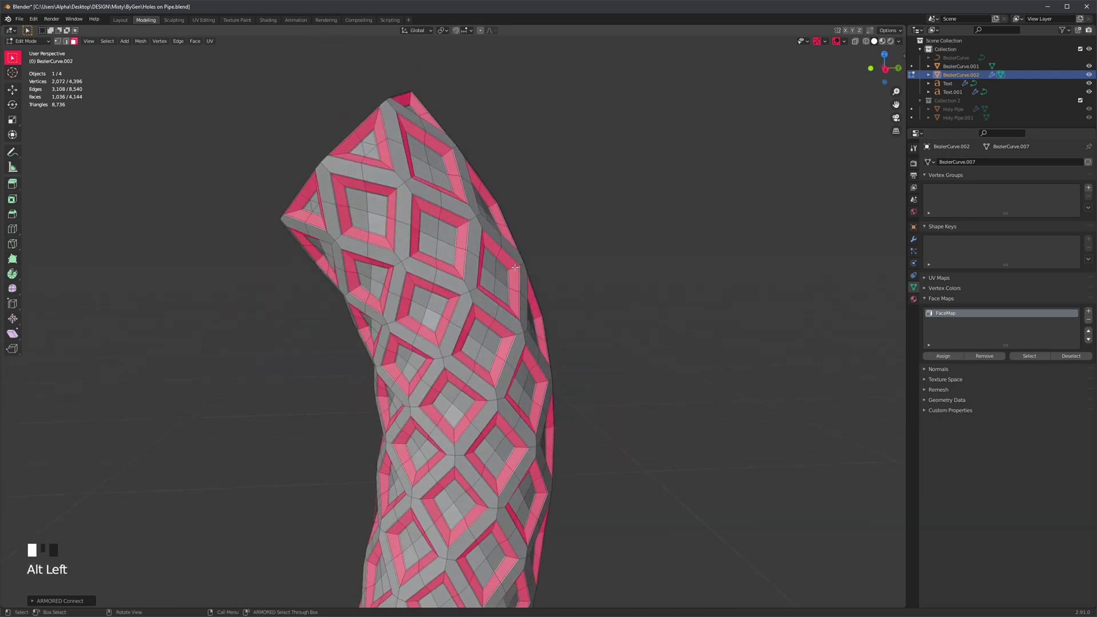
Inspect the support loops on the selected recess walls near the pipe's upper end and clear the face selection
{"action": "middle_click", "coordinate": [509, 262], "text": "alt"}
{"action": "scroll", "coordinate": [469, 258], "scroll_direction": "up", "scroll_amount": 2}
{"action": "middle_click_drag", "start_coordinate": [469, 257], "coordinate": [492, 286], "text": "alt"}
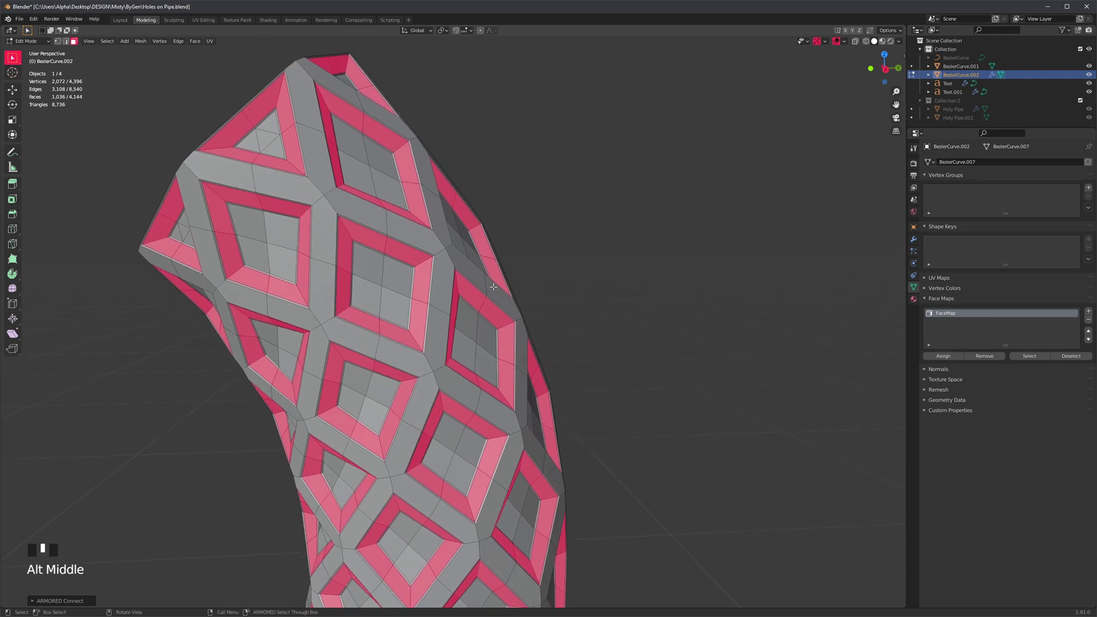
{"action": "middle_click_drag", "start_coordinate": [482, 232], "coordinate": [573, 269], "text": "alt"}
{"action": "left_click", "coordinate": [648, 262]}
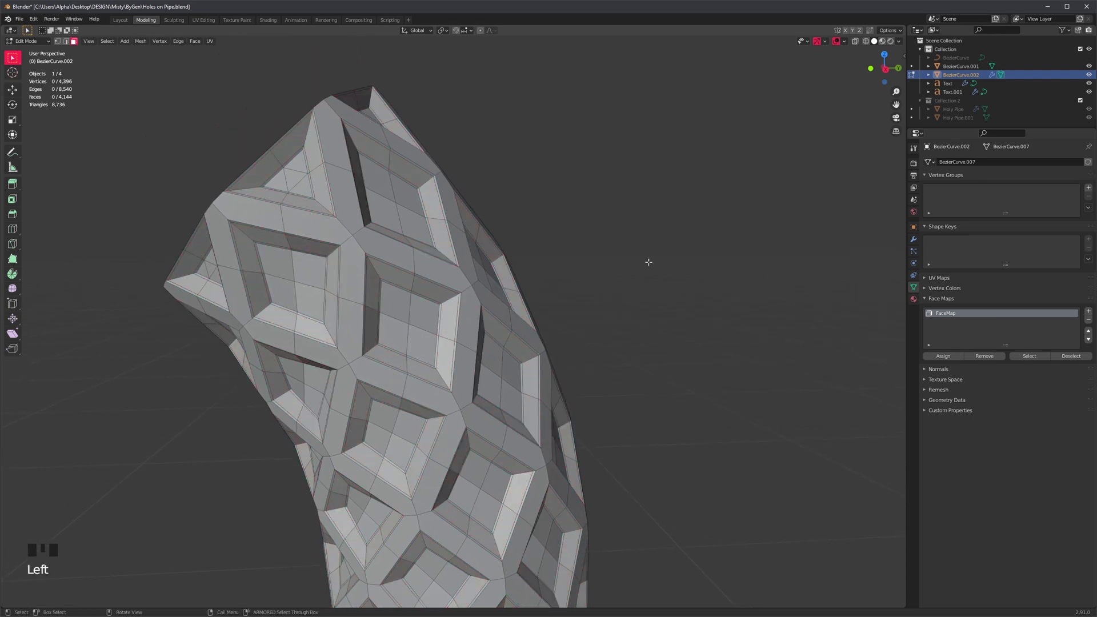
Try a two-cut loop cut around the walls of a single recess near the pipe's upper end, and undo it
{"action": "key", "text": "c"}
{"action": "scroll", "coordinate": [458, 307], "scroll_direction": "up", "scroll_amount": 1}
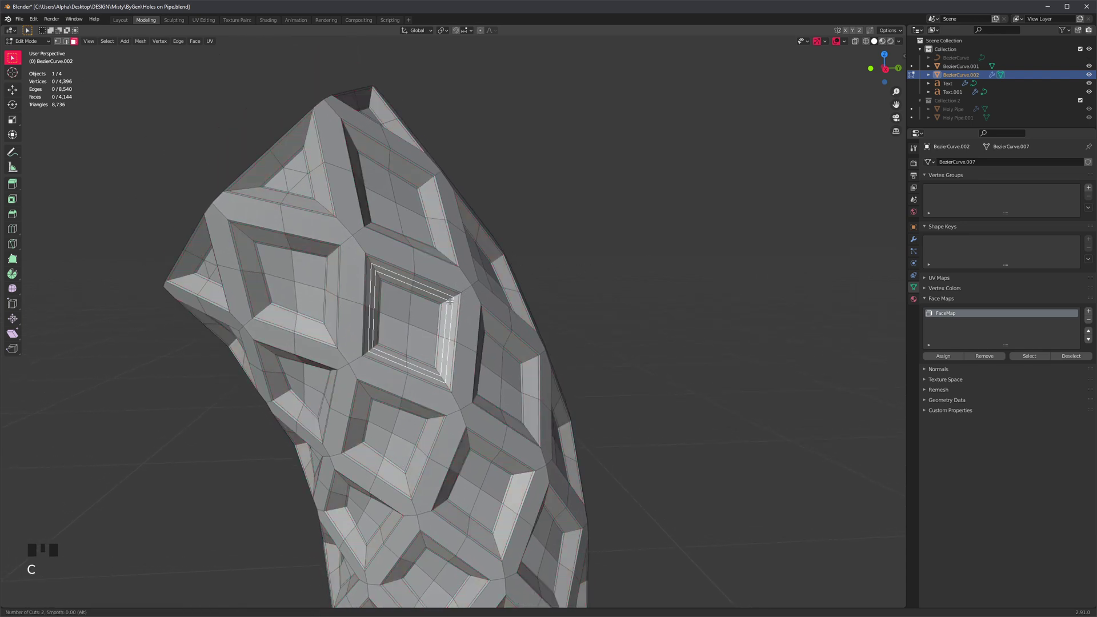
{"action": "left_click", "coordinate": [458, 307]}
{"action": "right_click", "coordinate": [458, 307]}
{"action": "scroll", "coordinate": [552, 348], "scroll_direction": "down", "scroll_amount": 4}
{"action": "middle_click_drag", "start_coordinate": [515, 391], "coordinate": [511, 340], "text": "alt"}
{"action": "left_click_drag", "start_coordinate": [511, 339], "coordinate": [393, 182], "text": "alt"}
{"action": "left_click_drag", "start_coordinate": [419, 291], "coordinate": [517, 220], "text": "alt"}
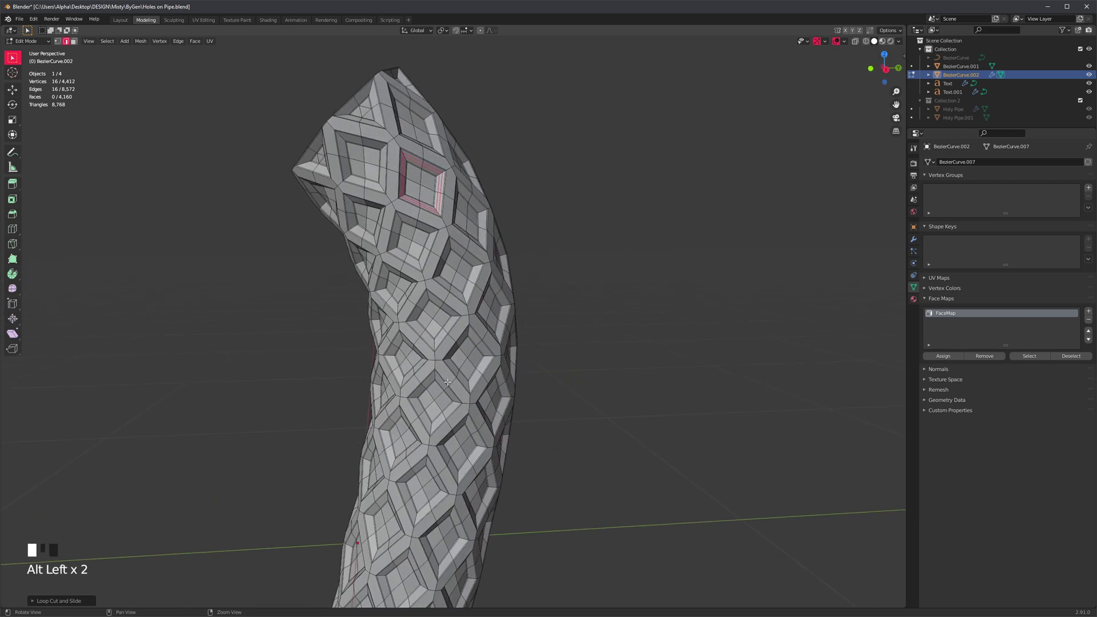
{"action": "key", "text": "ctrl+z"}
Search the available operators for "armored"
{"action": "middle_click_drag", "start_coordinate": [509, 217], "coordinate": [457, 257], "text": "alt"}
{"action": "scroll", "coordinate": [409, 213], "scroll_direction": "up", "scroll_amount": 3}
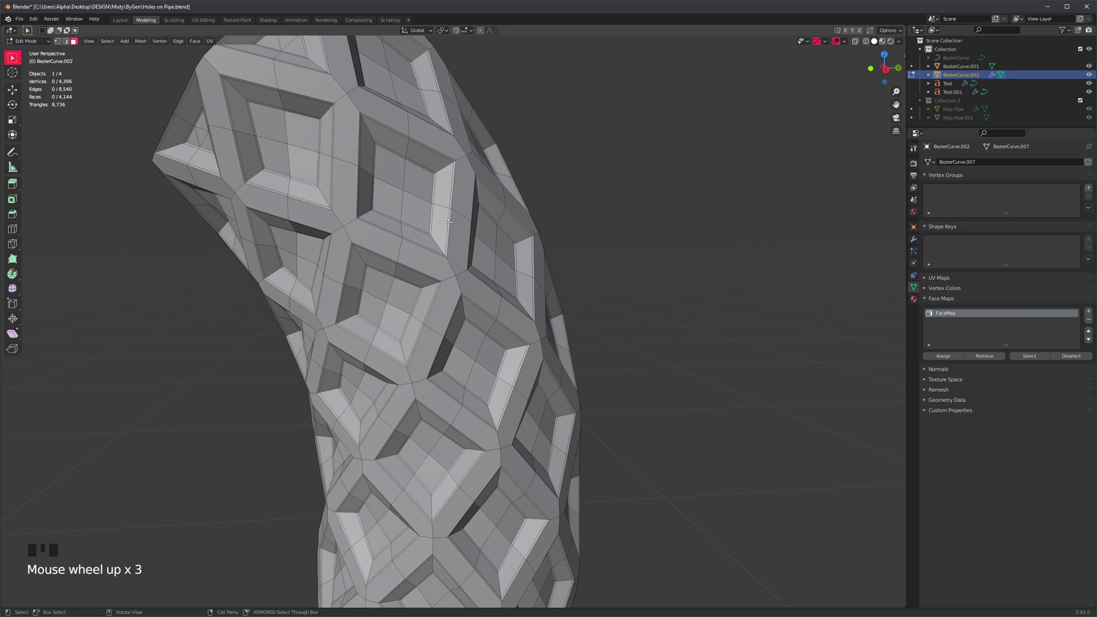
{"action": "middle_click_drag", "start_coordinate": [409, 213], "coordinate": [428, 245], "text": "alt"}
{"action": "left_click_drag", "start_coordinate": [428, 245], "coordinate": [474, 285], "text": "alt"}
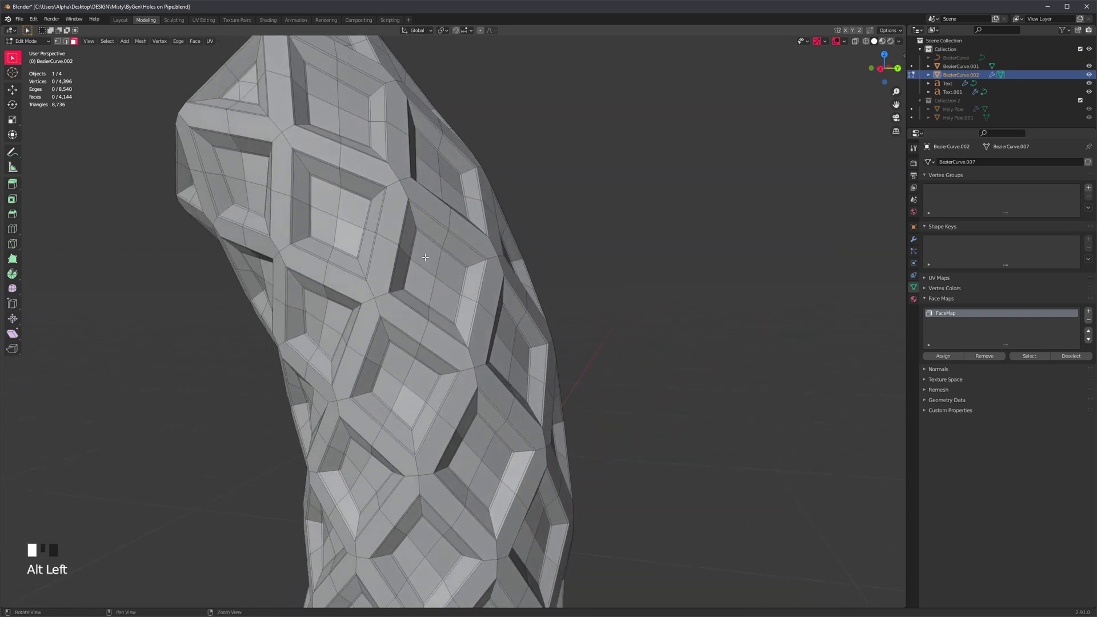
{"action": "middle_click_drag", "start_coordinate": [474, 285], "coordinate": [489, 306], "text": "alt"}
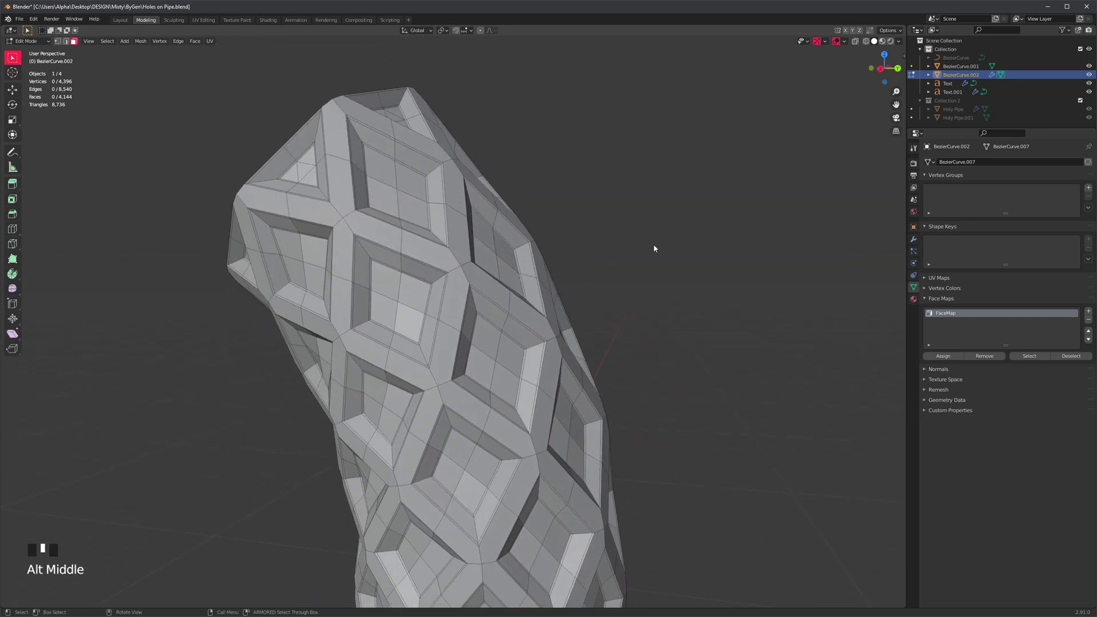
{"action": "key", "text": "space"}
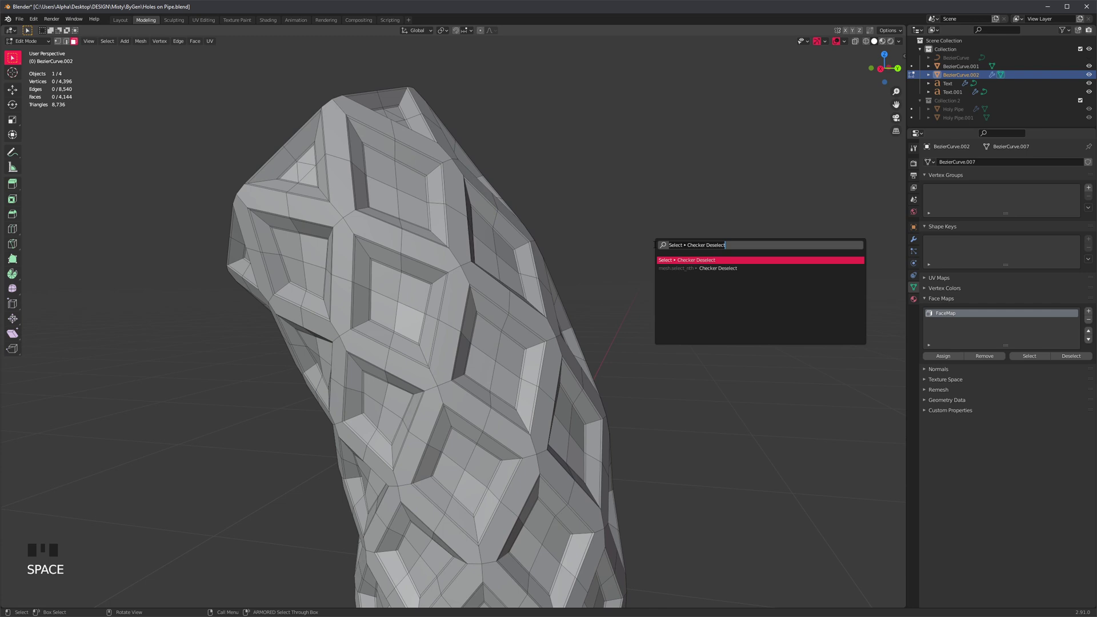
{"action": "type", "text": "armored"}
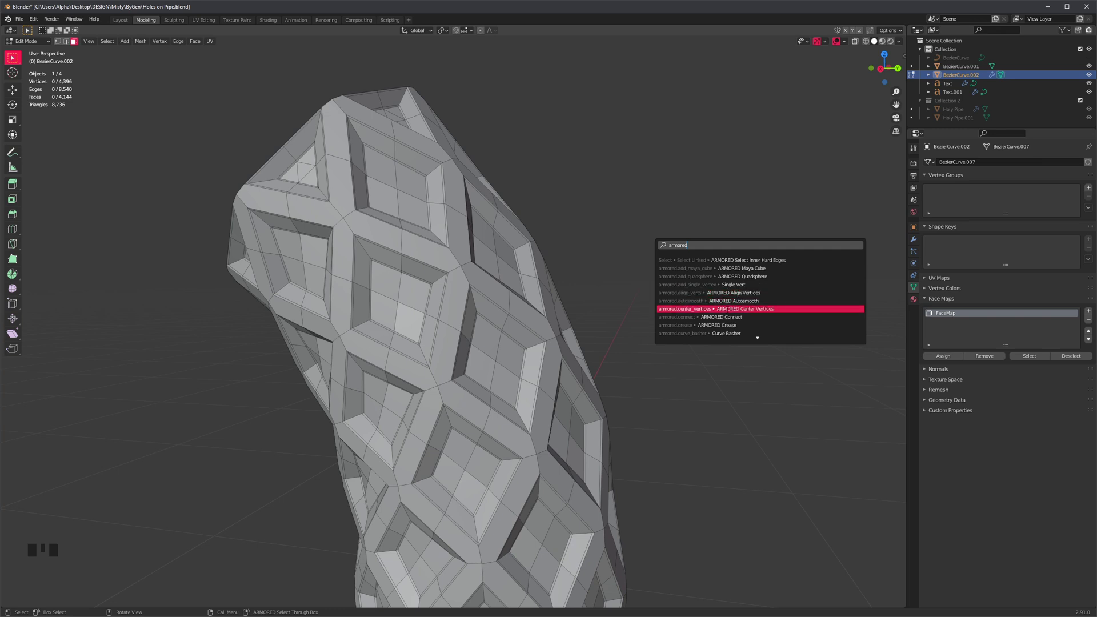
Look up the Developer Extras option in the interface display preferences, and close the preferences
{"action": "left_click", "coordinate": [33, 19]}
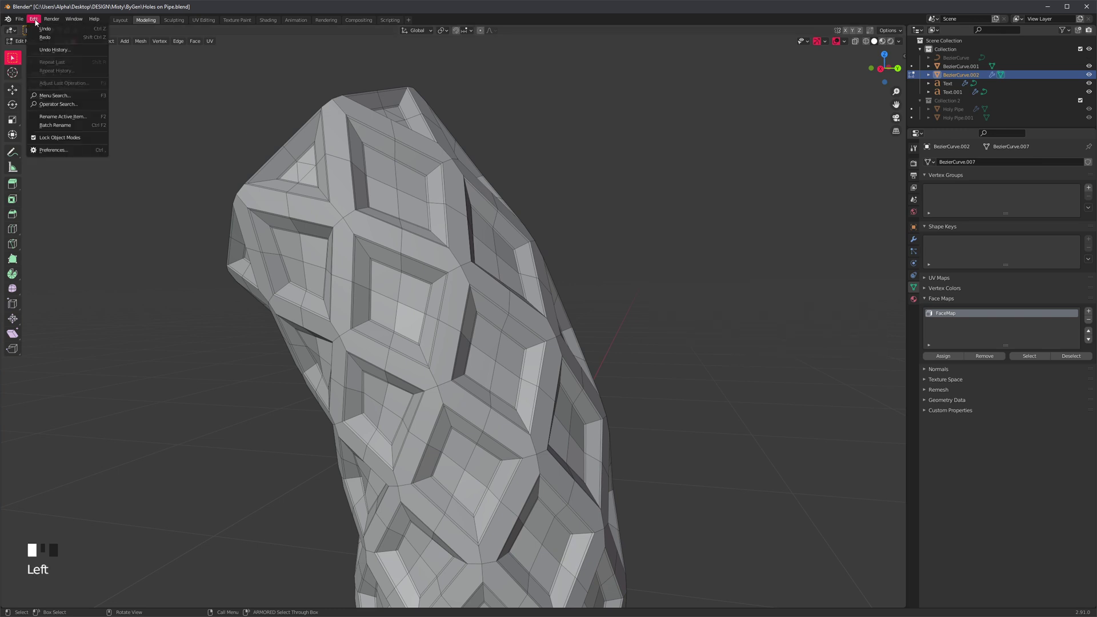
{"action": "left_click", "coordinate": [68, 153]}
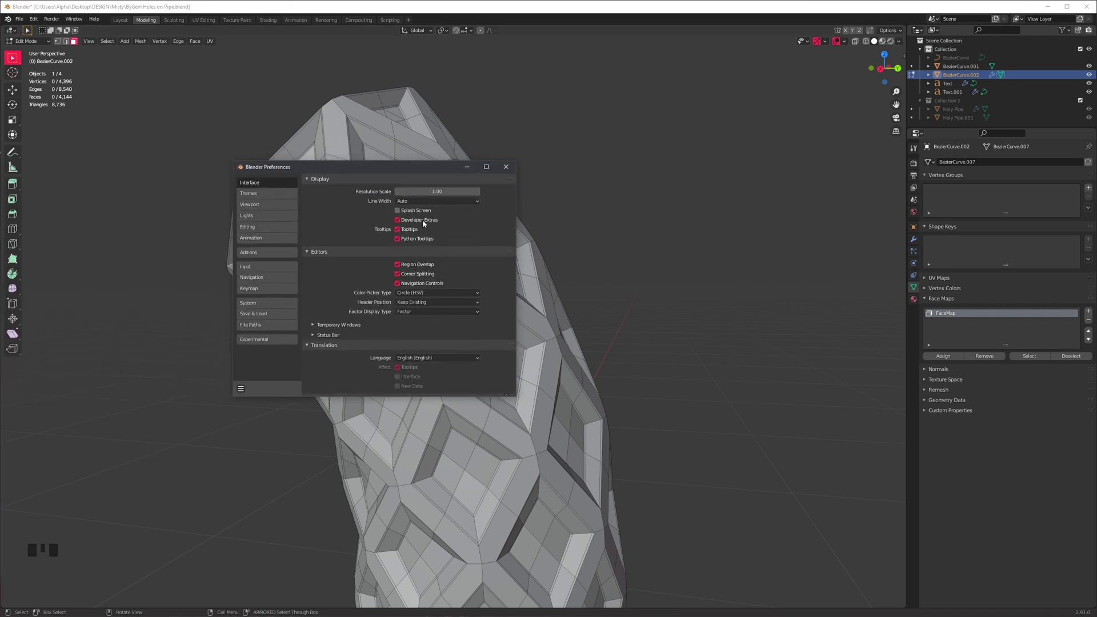
{"action": "left_click", "coordinate": [505, 167]}
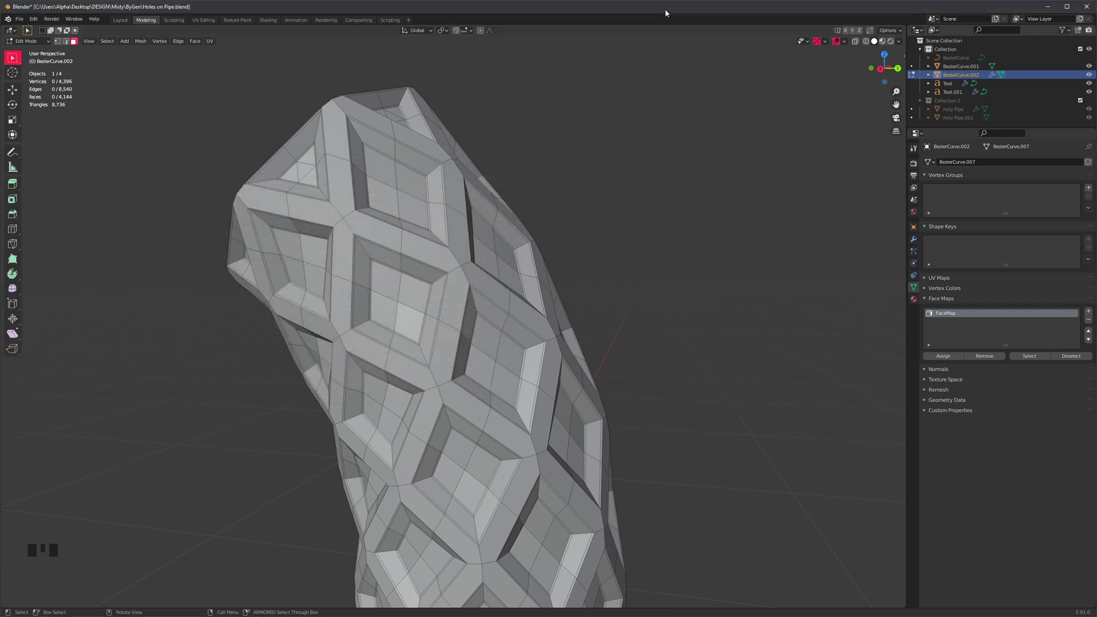
Select all the recess floor faces along the pipe from the face map
{"action": "scroll", "coordinate": [343, 240], "scroll_direction": "down", "scroll_amount": 3}
{"action": "left_click_drag", "start_coordinate": [454, 290], "coordinate": [425, 300], "text": "alt"}
{"action": "left_click", "coordinate": [1029, 356]}
{"action": "scroll", "coordinate": [435, 303], "scroll_direction": "up", "scroll_amount": 3}
{"action": "middle_click_drag", "start_coordinate": [425, 301], "coordinate": [389, 310], "text": "alt"}
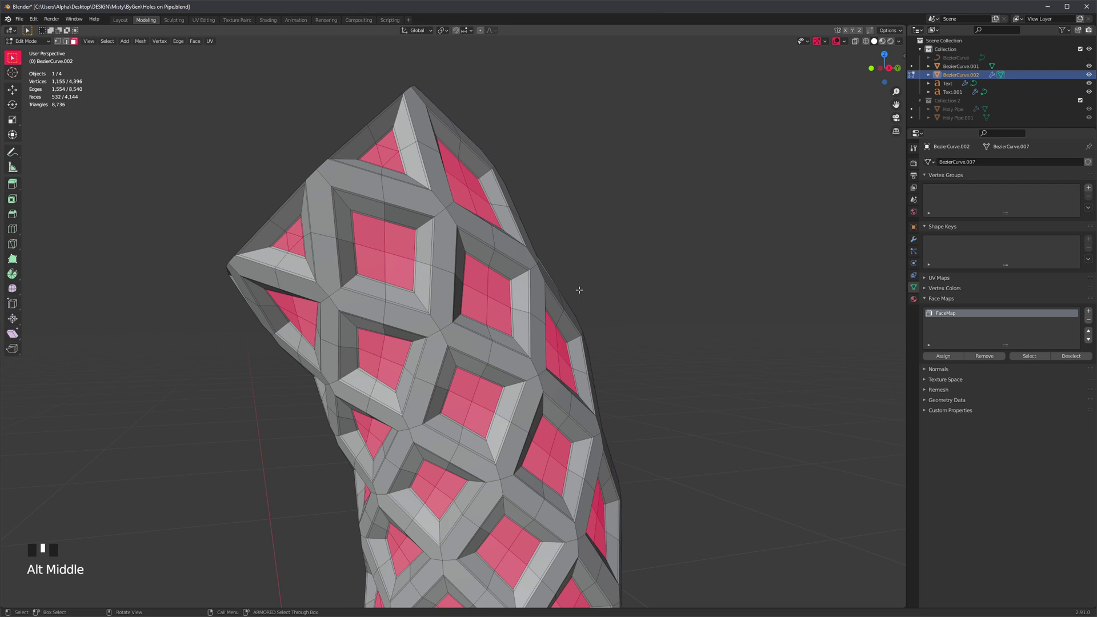
Extrude the selected recess floors in place and shrink them about 0.018 into the pipe with even thickness
{"action": "key", "text": "e"}
{"action": "key", "text": "Escape"}
{"action": "key", "text": "alt+s"}
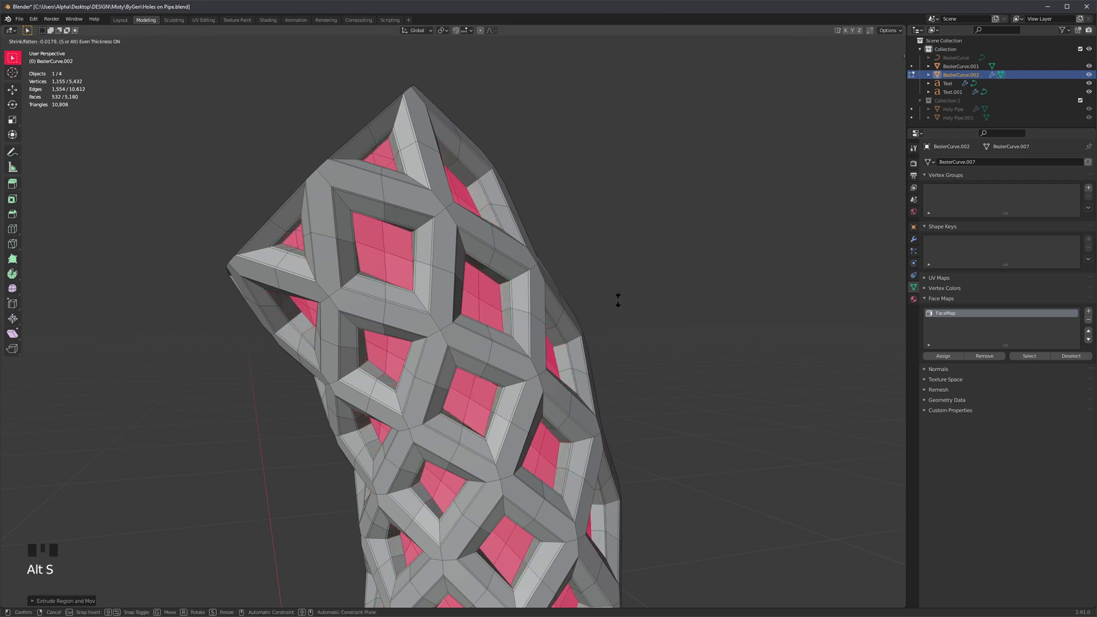
{"action": "left_click", "coordinate": [614, 297]}
{"action": "scroll", "coordinate": [610, 294], "scroll_direction": "up", "scroll_amount": 2}
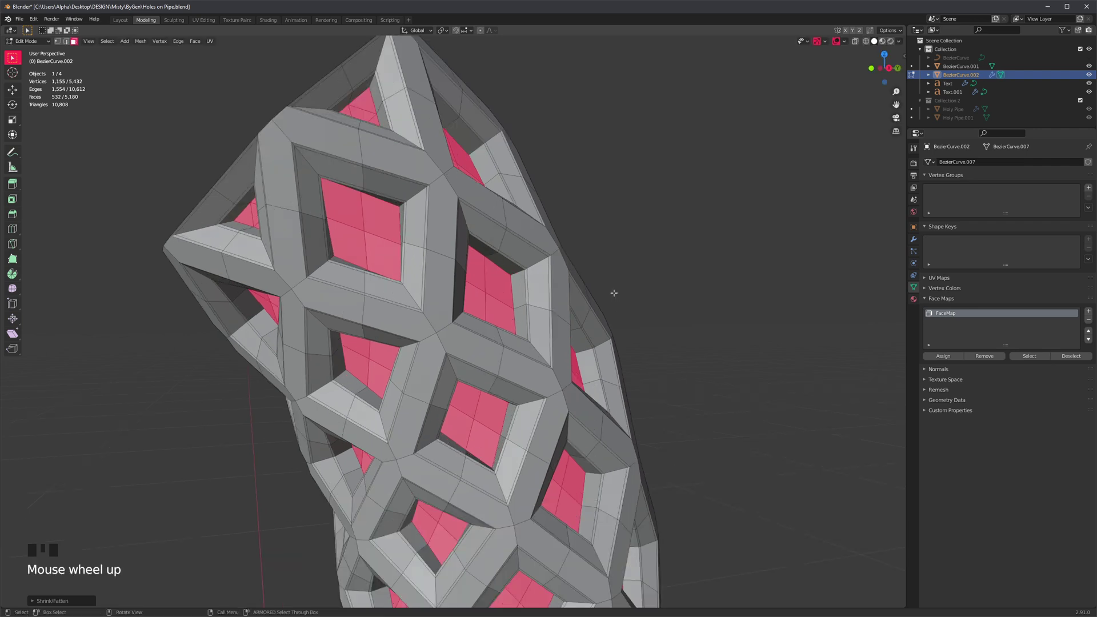
Extrude the recess floors again and shrink them about 0.004 inward to form a tight support loop
{"action": "key", "text": "e"}
{"action": "key", "text": "Escape"}
{"action": "key", "text": "alt+s"}
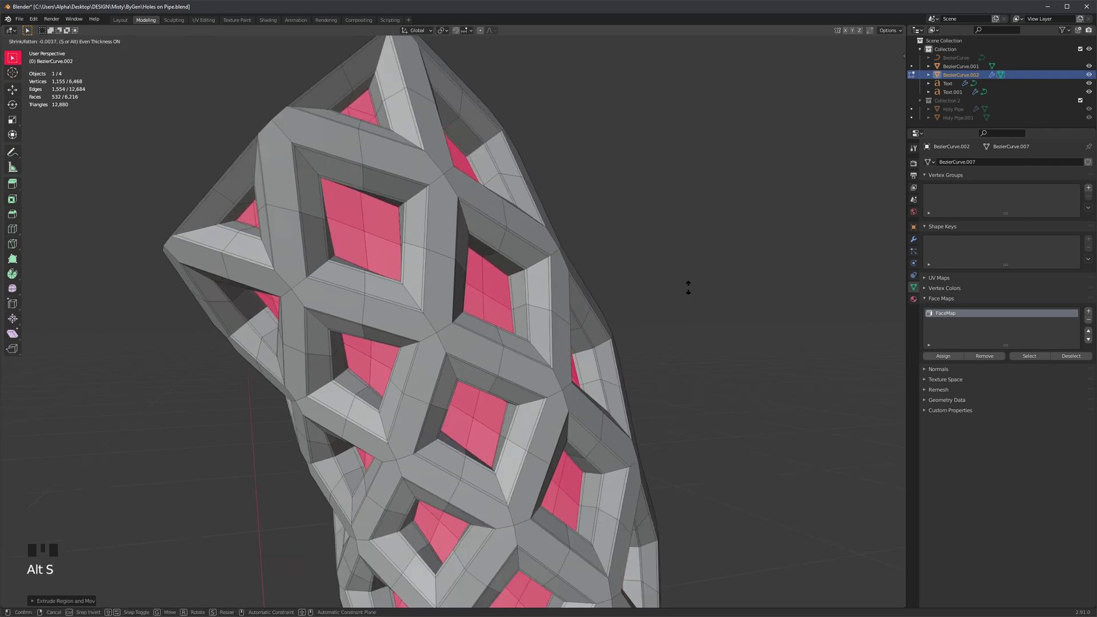
{"action": "left_click", "coordinate": [686, 288]}
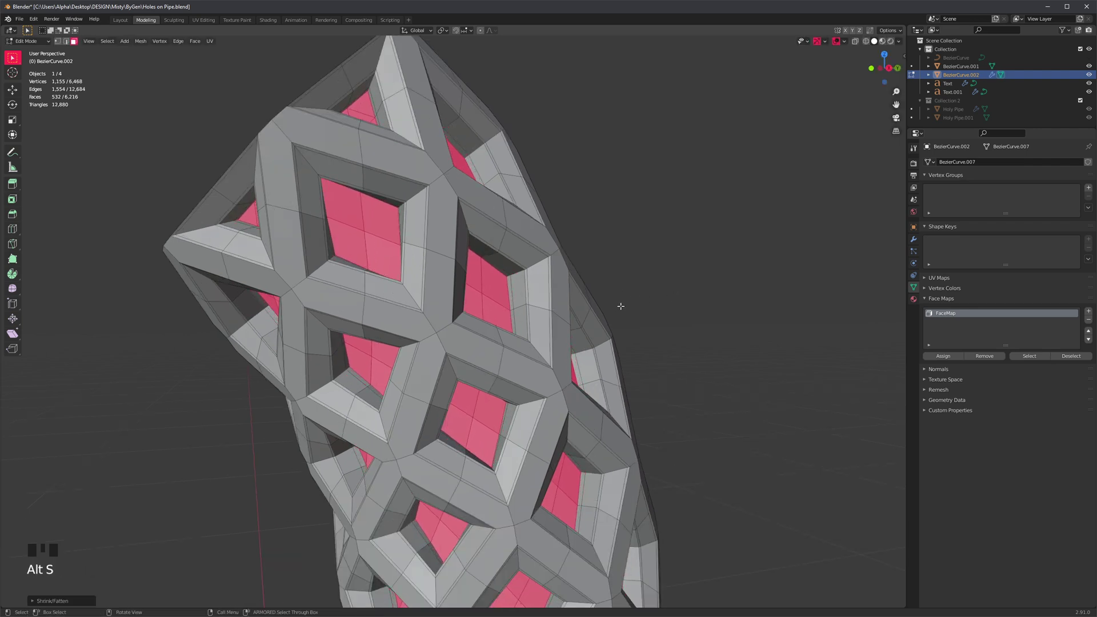
Select the support edge loop just above one recess floor near the pipe's upper end and examine it
{"action": "left_click_drag", "start_coordinate": [538, 230], "coordinate": [459, 357]}
{"action": "key", "text": "2"}
{"action": "double_click", "coordinate": [494, 323]}
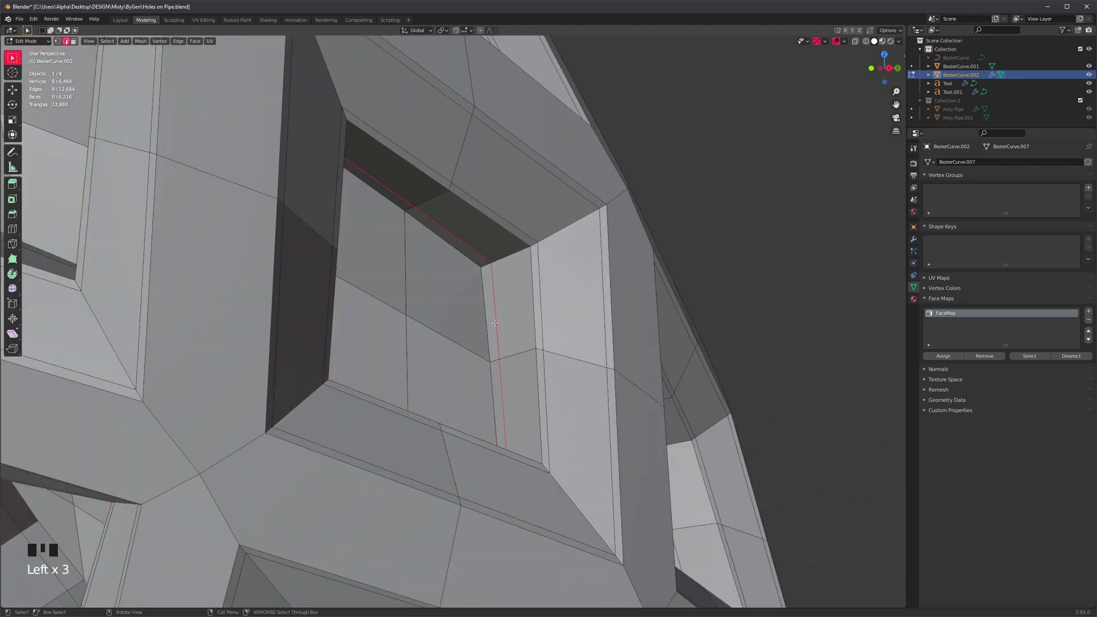
{"action": "left_click_drag", "start_coordinate": [494, 322], "coordinate": [446, 285], "text": "alt"}
{"action": "scroll", "coordinate": [492, 326], "scroll_direction": "down", "scroll_amount": 11}
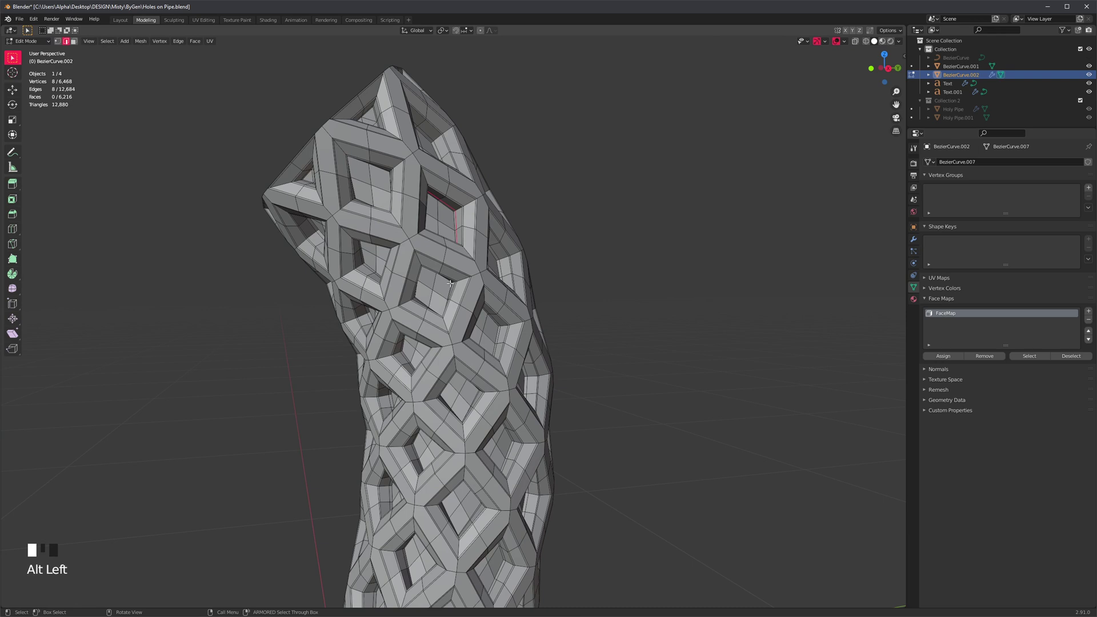
Switch the pipe to Object Mode and set its subdivision to level 3
{"action": "key", "text": "ctrl+3"}
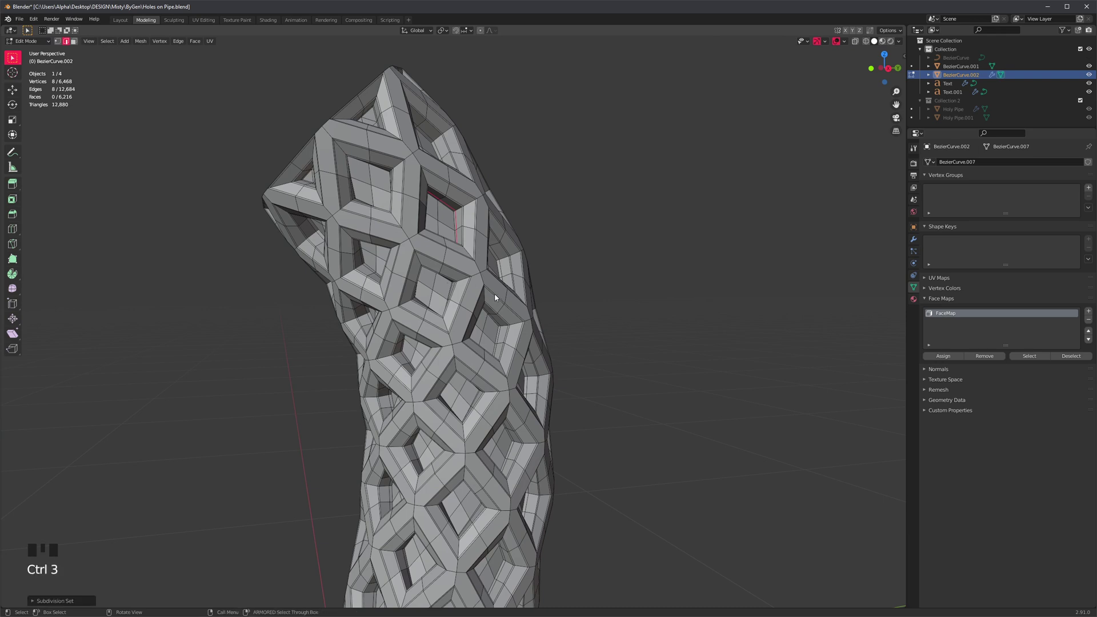
{"action": "key", "text": "Tab"}
{"action": "key", "text": "ctrl+3"}
{"action": "key", "text": "ctrl+3"}
{"action": "key", "text": "ctrl+3"}
Examine the smoothed recessed panels up close and along the full length of the pipe
{"action": "left_click_drag", "start_coordinate": [493, 291], "coordinate": [449, 287], "text": "alt"}
{"action": "scroll", "coordinate": [491, 321], "scroll_direction": "down", "scroll_amount": 4}
{"action": "middle_click", "coordinate": [491, 321], "text": "alt"}
{"action": "scroll", "coordinate": [498, 307], "scroll_direction": "up", "scroll_amount": 3}
{"action": "scroll", "coordinate": [496, 265], "scroll_direction": "up", "scroll_amount": 3}
{"action": "middle_click", "coordinate": [500, 308], "text": "alt"}
{"action": "scroll", "coordinate": [574, 258], "scroll_direction": "down", "scroll_amount": 3}
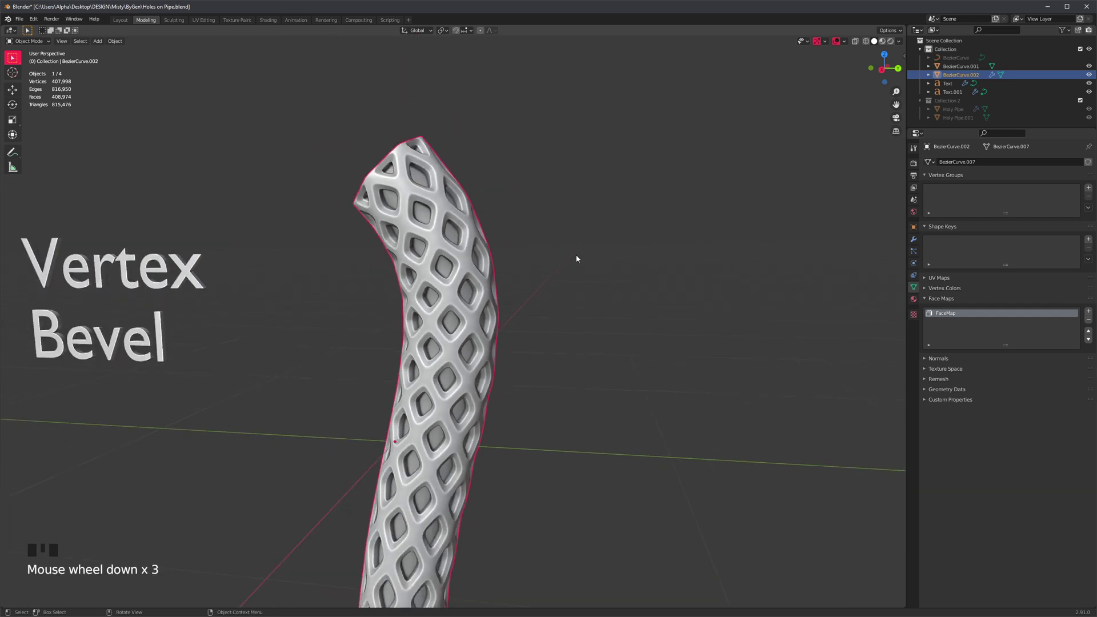
{"action": "middle_click", "coordinate": [521, 231], "text": "alt"}
{"action": "left_click_drag", "start_coordinate": [521, 231], "coordinate": [568, 247], "text": "alt"}
{"action": "middle_click", "coordinate": [567, 247], "text": "alt"}
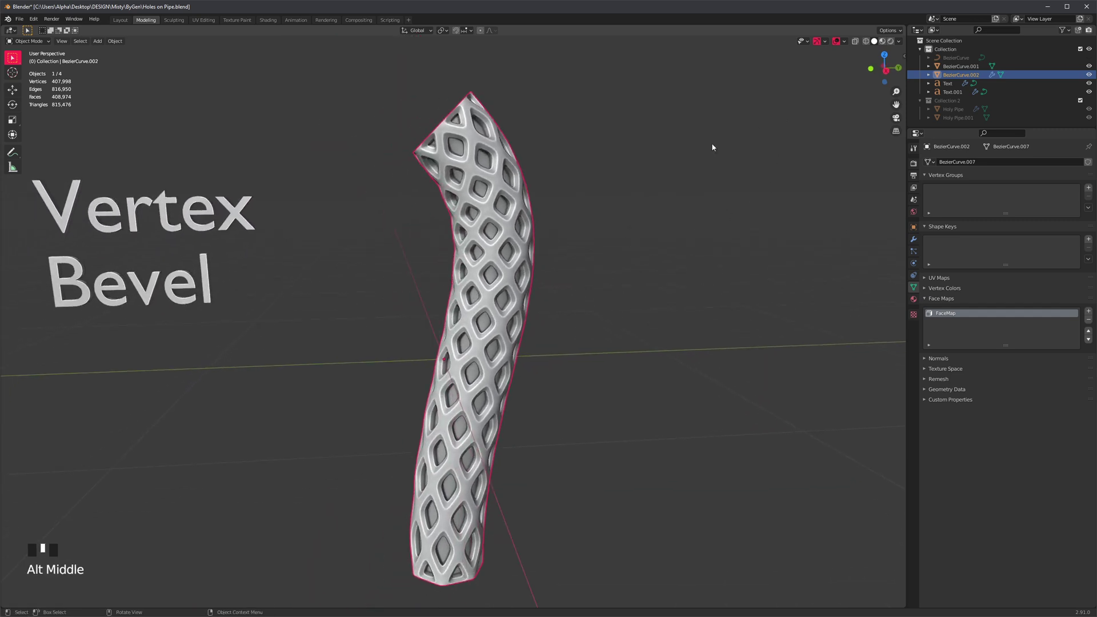
Deselect the pipe, enable viewport shadows and apply the third studio light to inspect the finished panels
{"action": "left_click", "coordinate": [873, 70]}
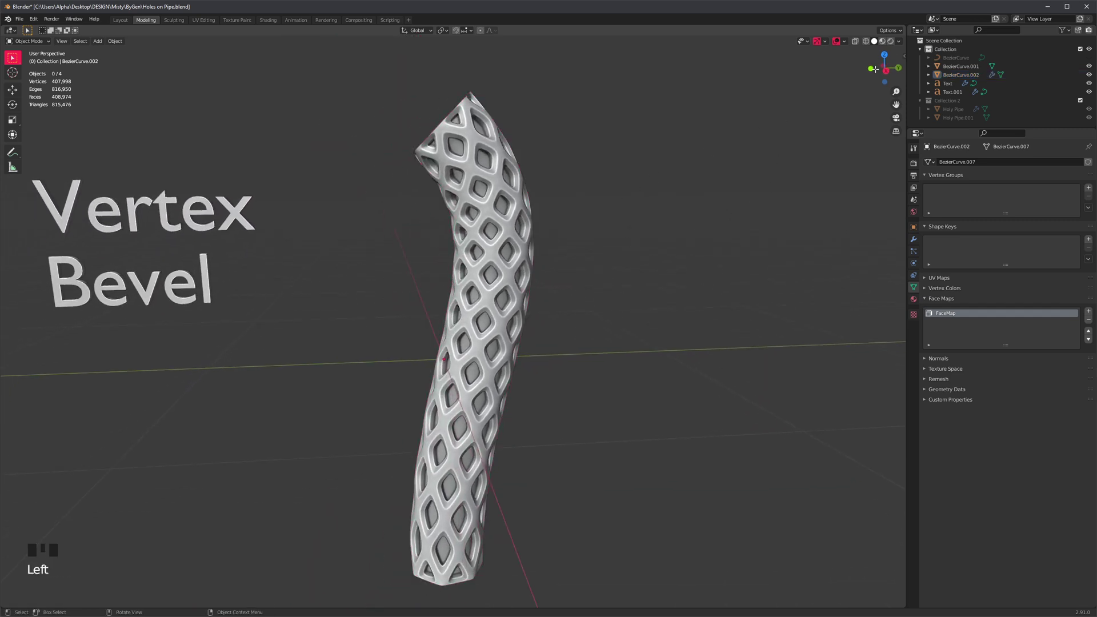
{"action": "left_click", "coordinate": [899, 42]}
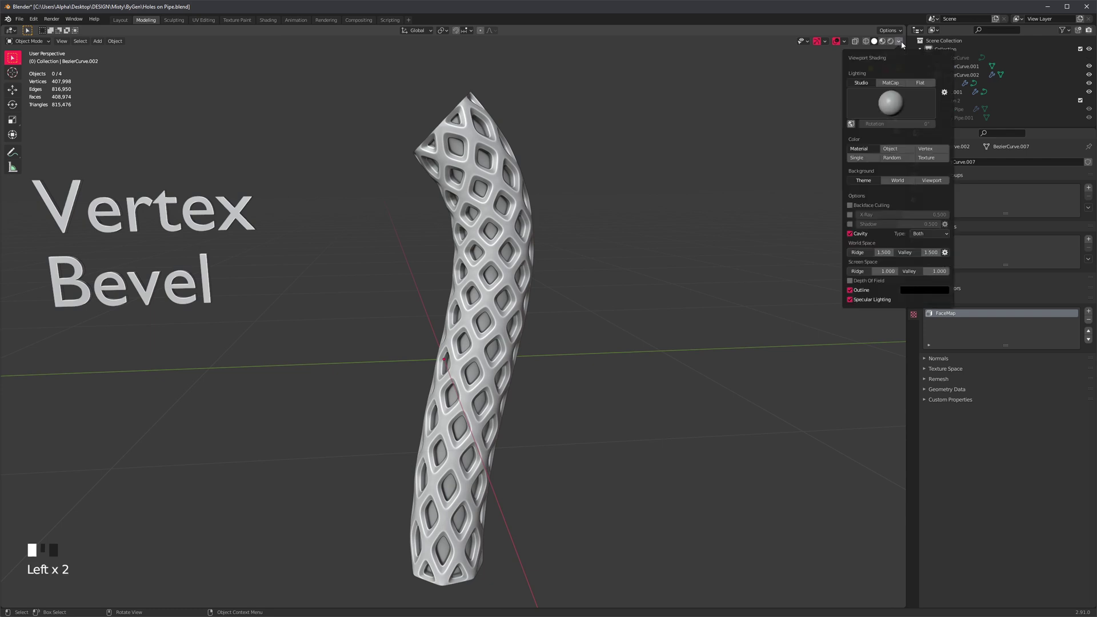
{"action": "left_click", "coordinate": [849, 224]}
{"action": "left_click", "coordinate": [890, 103]}
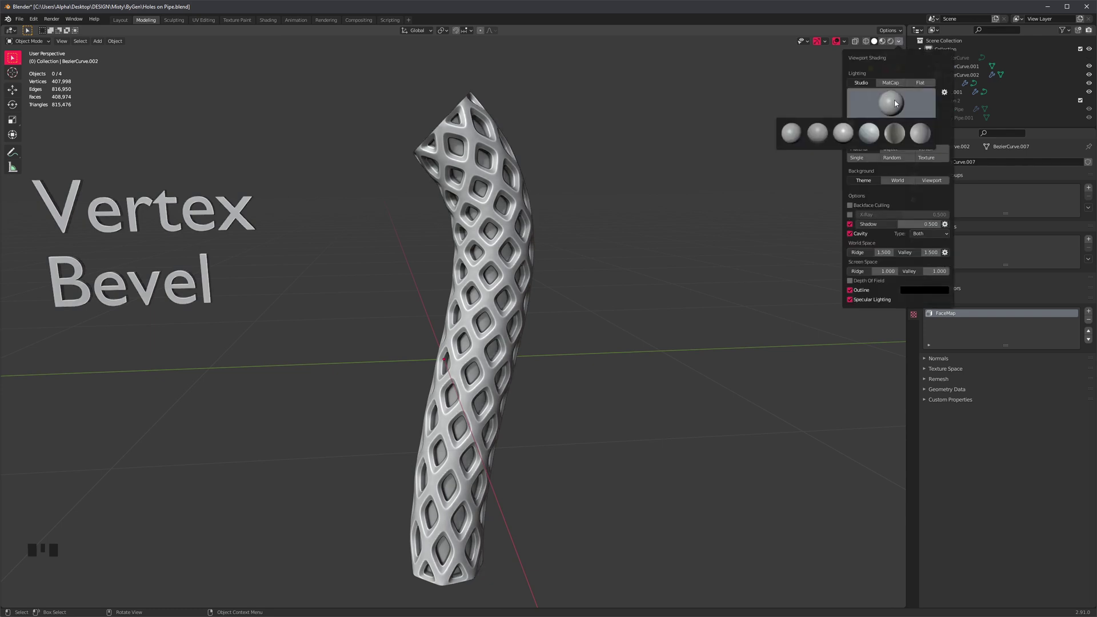
{"action": "left_click", "coordinate": [843, 134]}
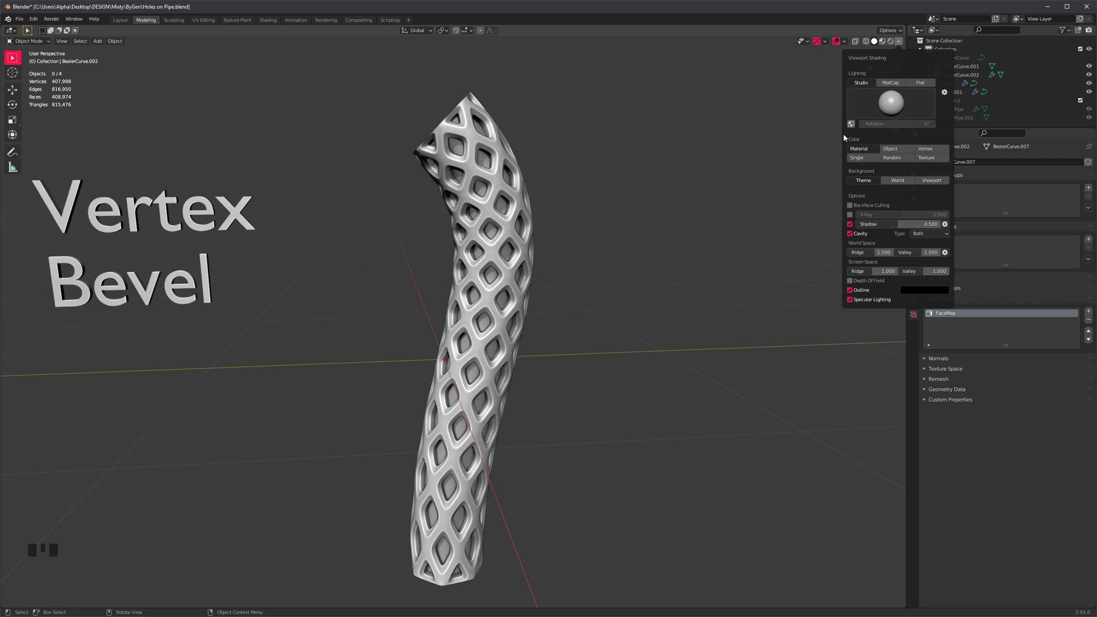
{"action": "mouse_move", "coordinate": [614, 211]}
{"action": "left_mouse_down", "text": "alt"}
{"action": "mouse_move", "coordinate": [592, 280]}
{"action": "mouse_move", "coordinate": [624, 237]}
{"action": "mouse_move", "coordinate": [614, 258]}
{"action": "mouse_move", "coordinate": [575, 255]}
{"action": "left_mouse_up", "text": "alt"}
{"action": "middle_click", "coordinate": [571, 241], "text": "alt"}
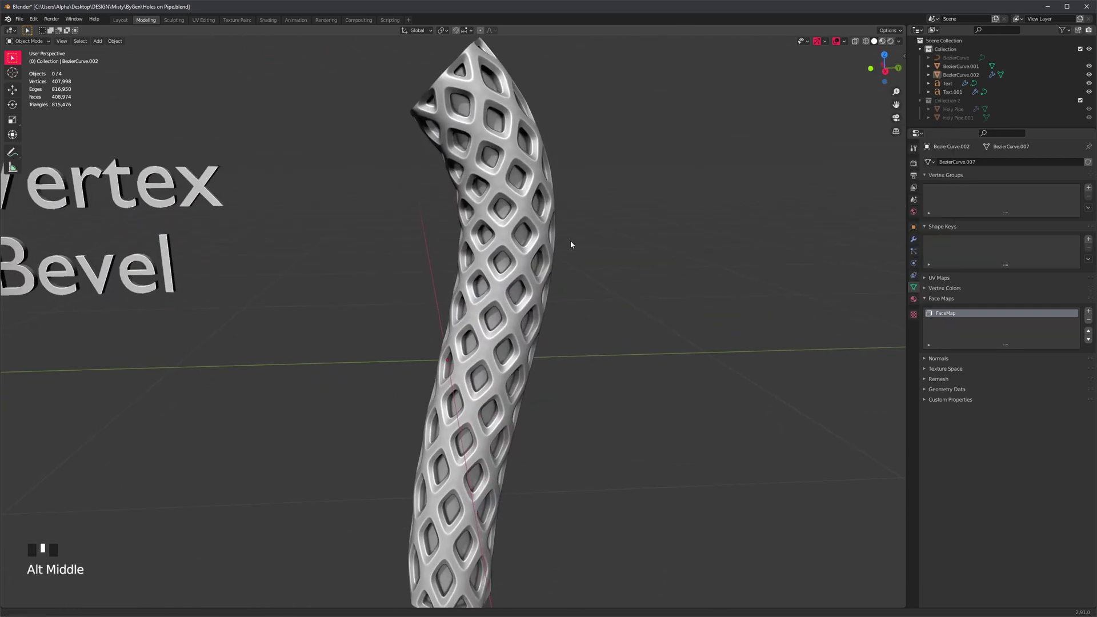
{"action": "scroll", "coordinate": [624, 228], "scroll_direction": "down", "scroll_amount": 2}
{"action": "middle_click", "coordinate": [577, 215], "text": "alt"}
{"action": "middle_click", "coordinate": [653, 234], "text": "alt"}
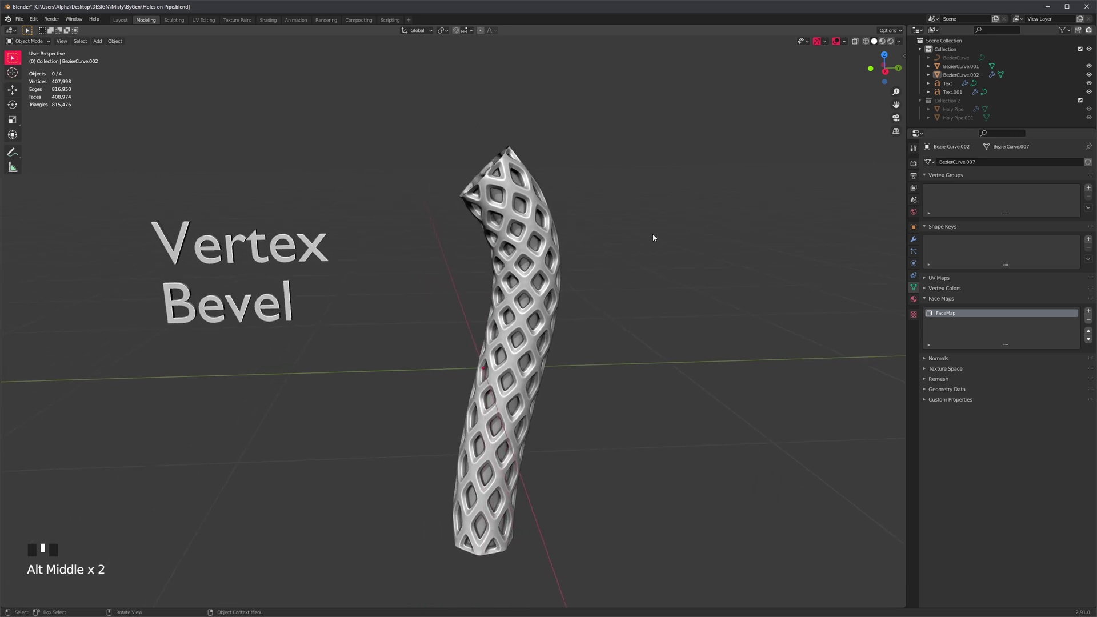